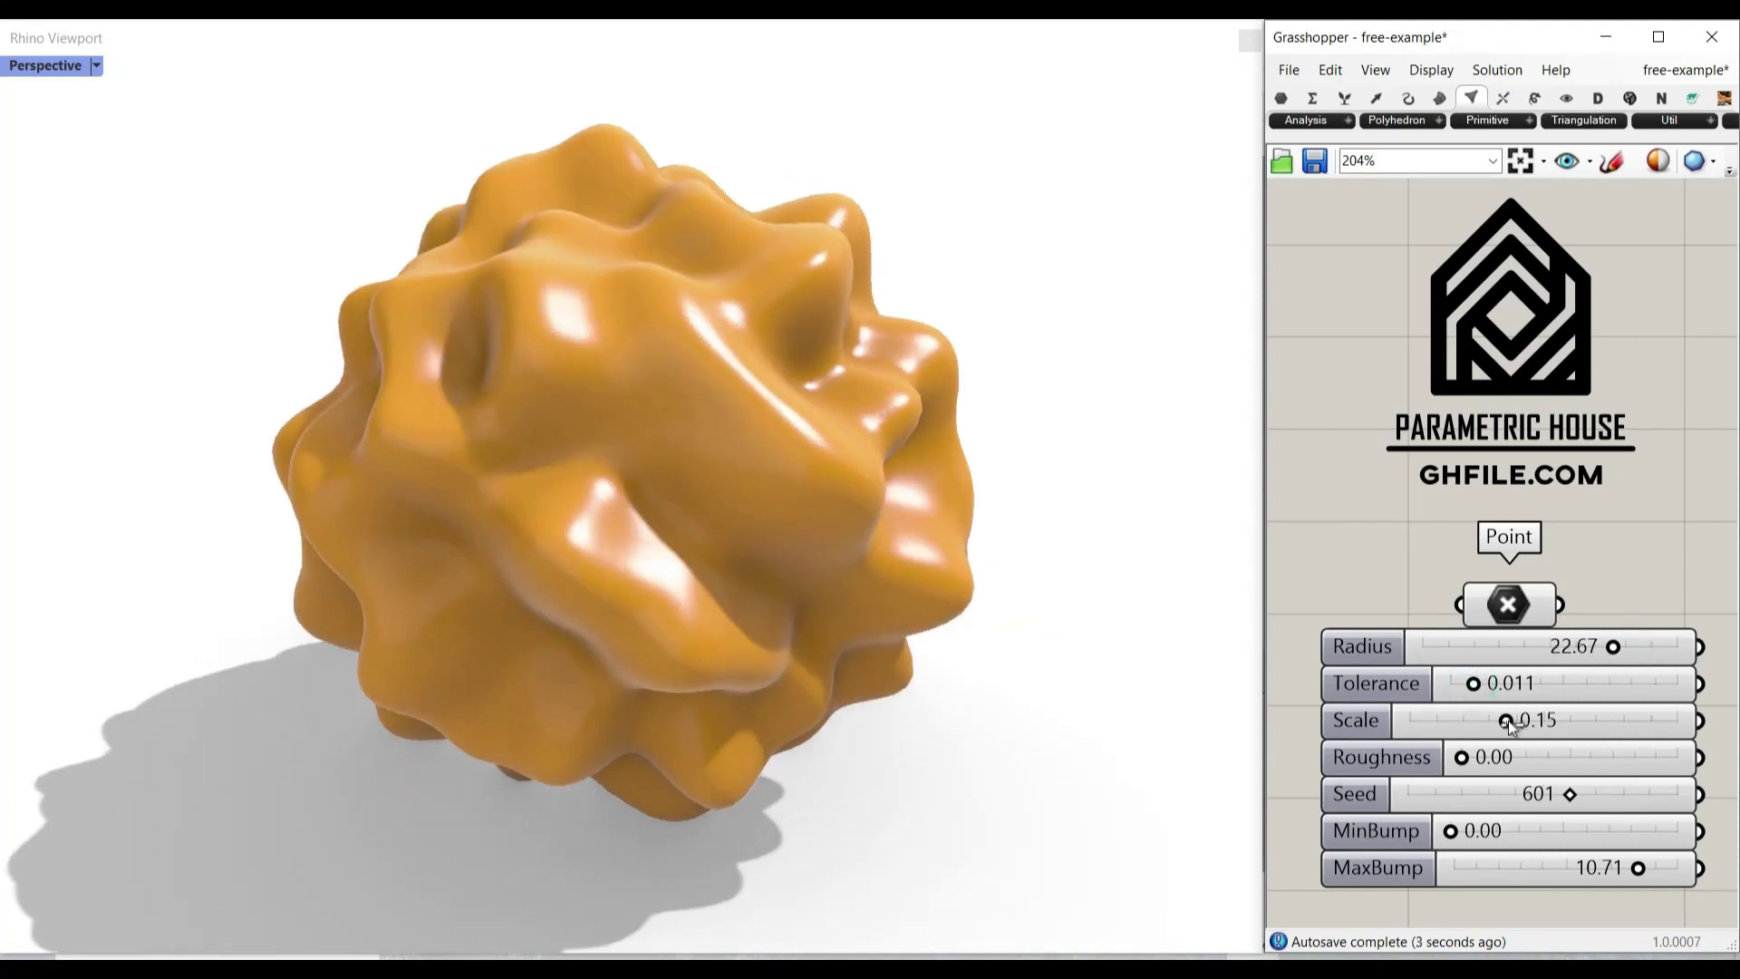
Step: Vary the sphere's bumpy surface by adjusting its Scale, Roughness, Seed, MinBump and MaxBump sliders
drag(1506, 723, 1555, 723)
mouse_move(1461, 757)
mouse_down()
mouse_move(1636, 764)
mouse_move(1461, 756)
mouse_up()
drag(1554, 720, 1471, 721)
drag(1570, 794, 1605, 793)
drag(1450, 831, 1358, 843)
drag(1649, 867, 1667, 868)
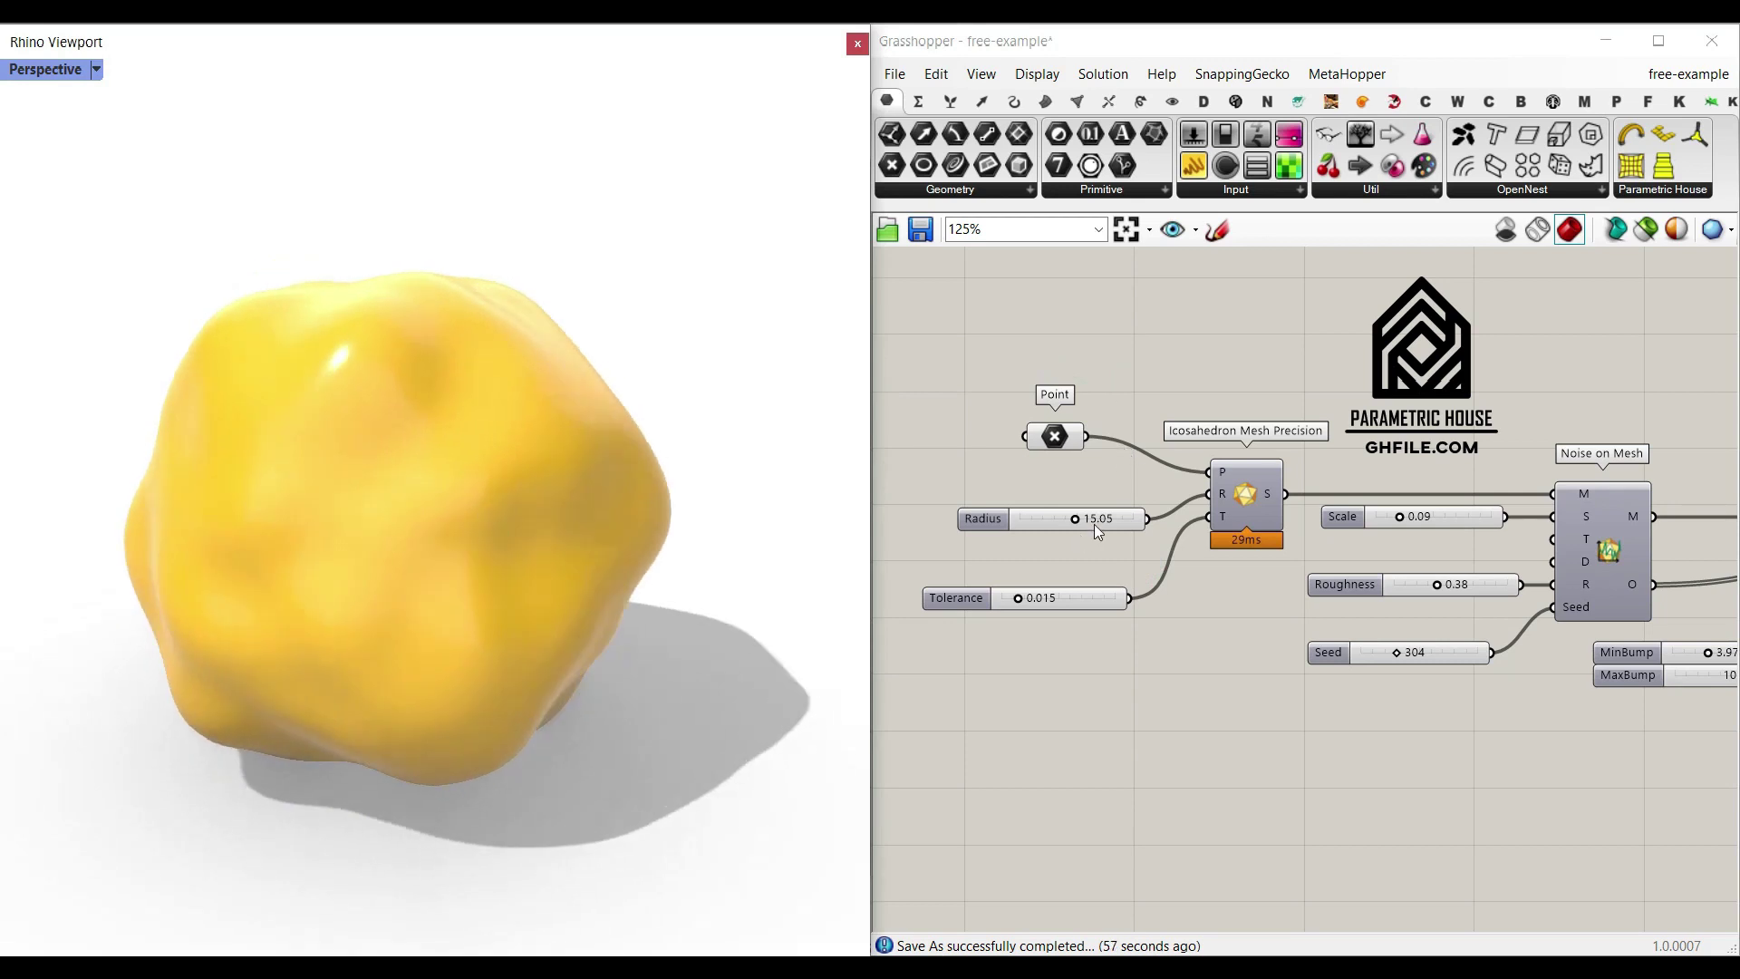
Step: Set the sphere's Radius slider to 18.76 and glance at the Nautilus component set
drag(1080, 519, 1091, 519)
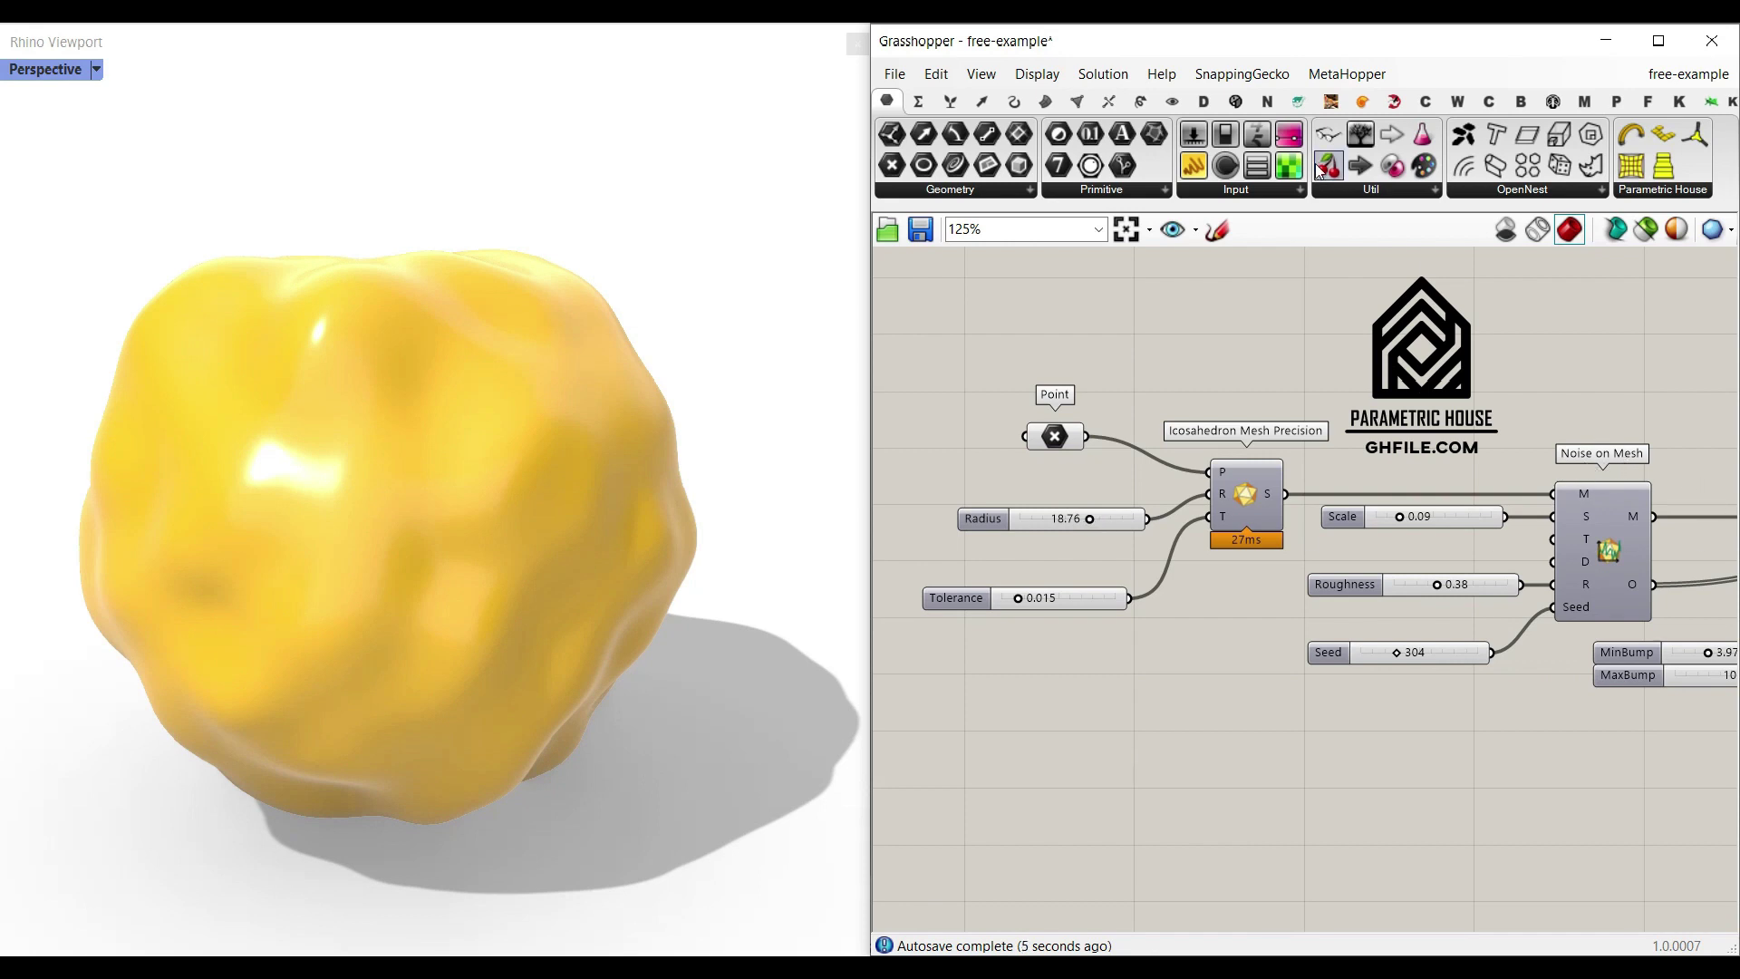
click(1364, 103)
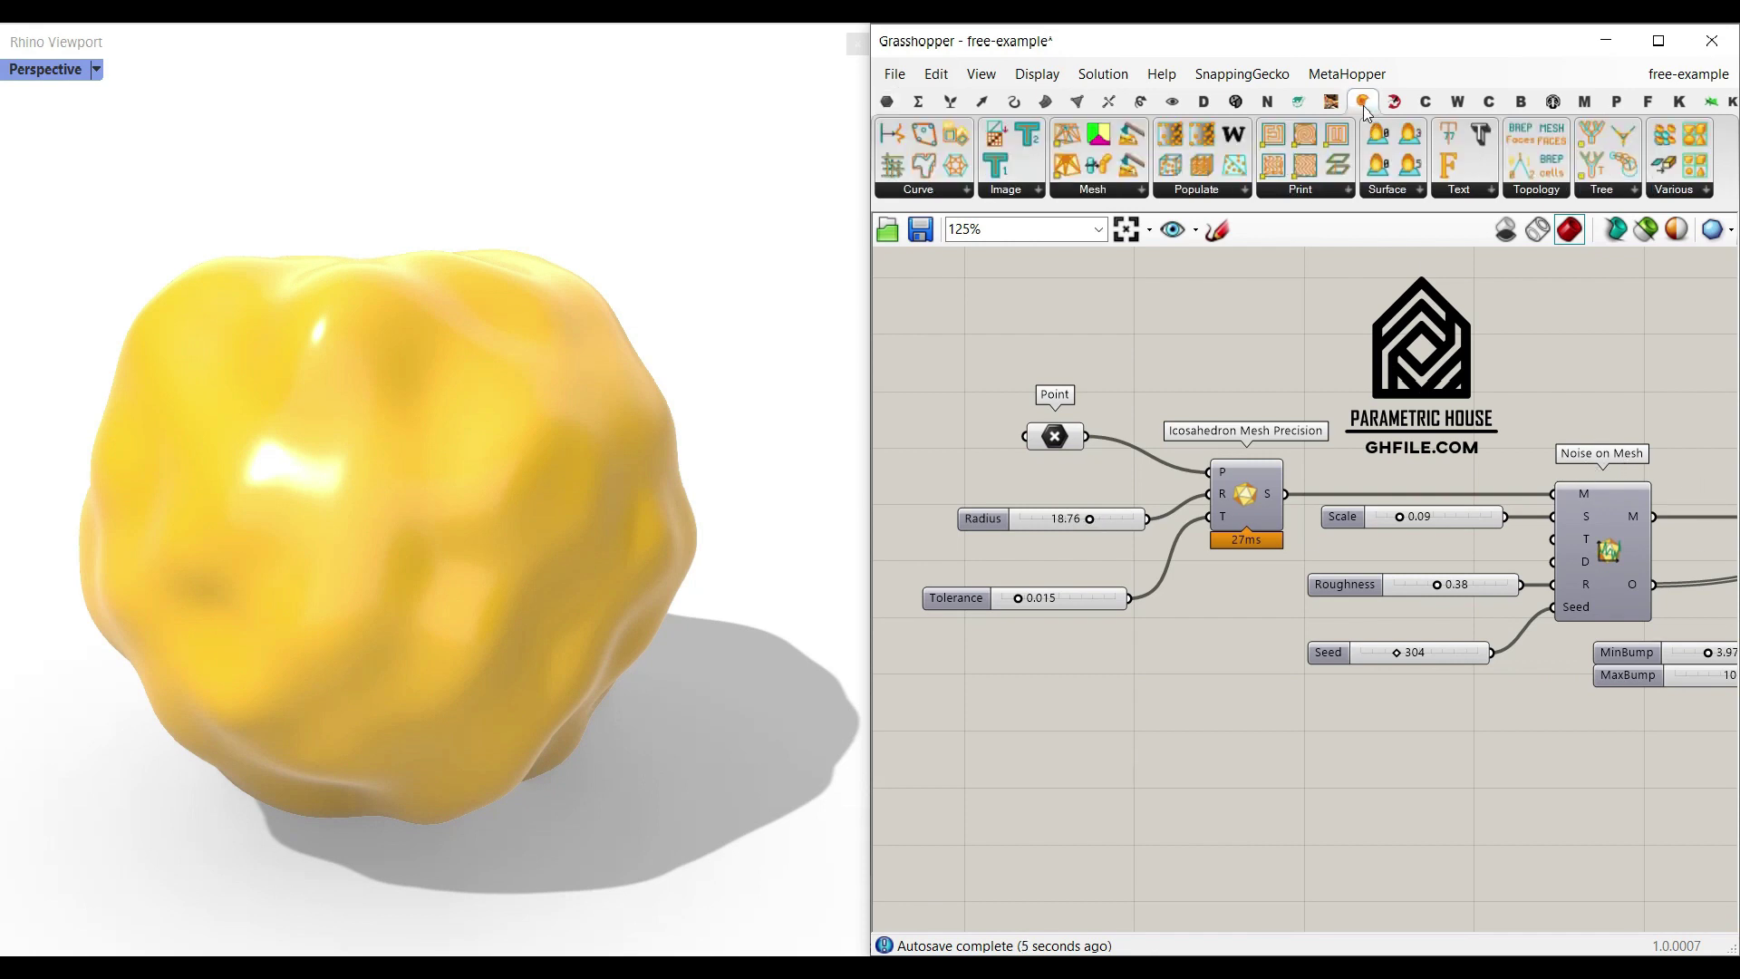
click(887, 101)
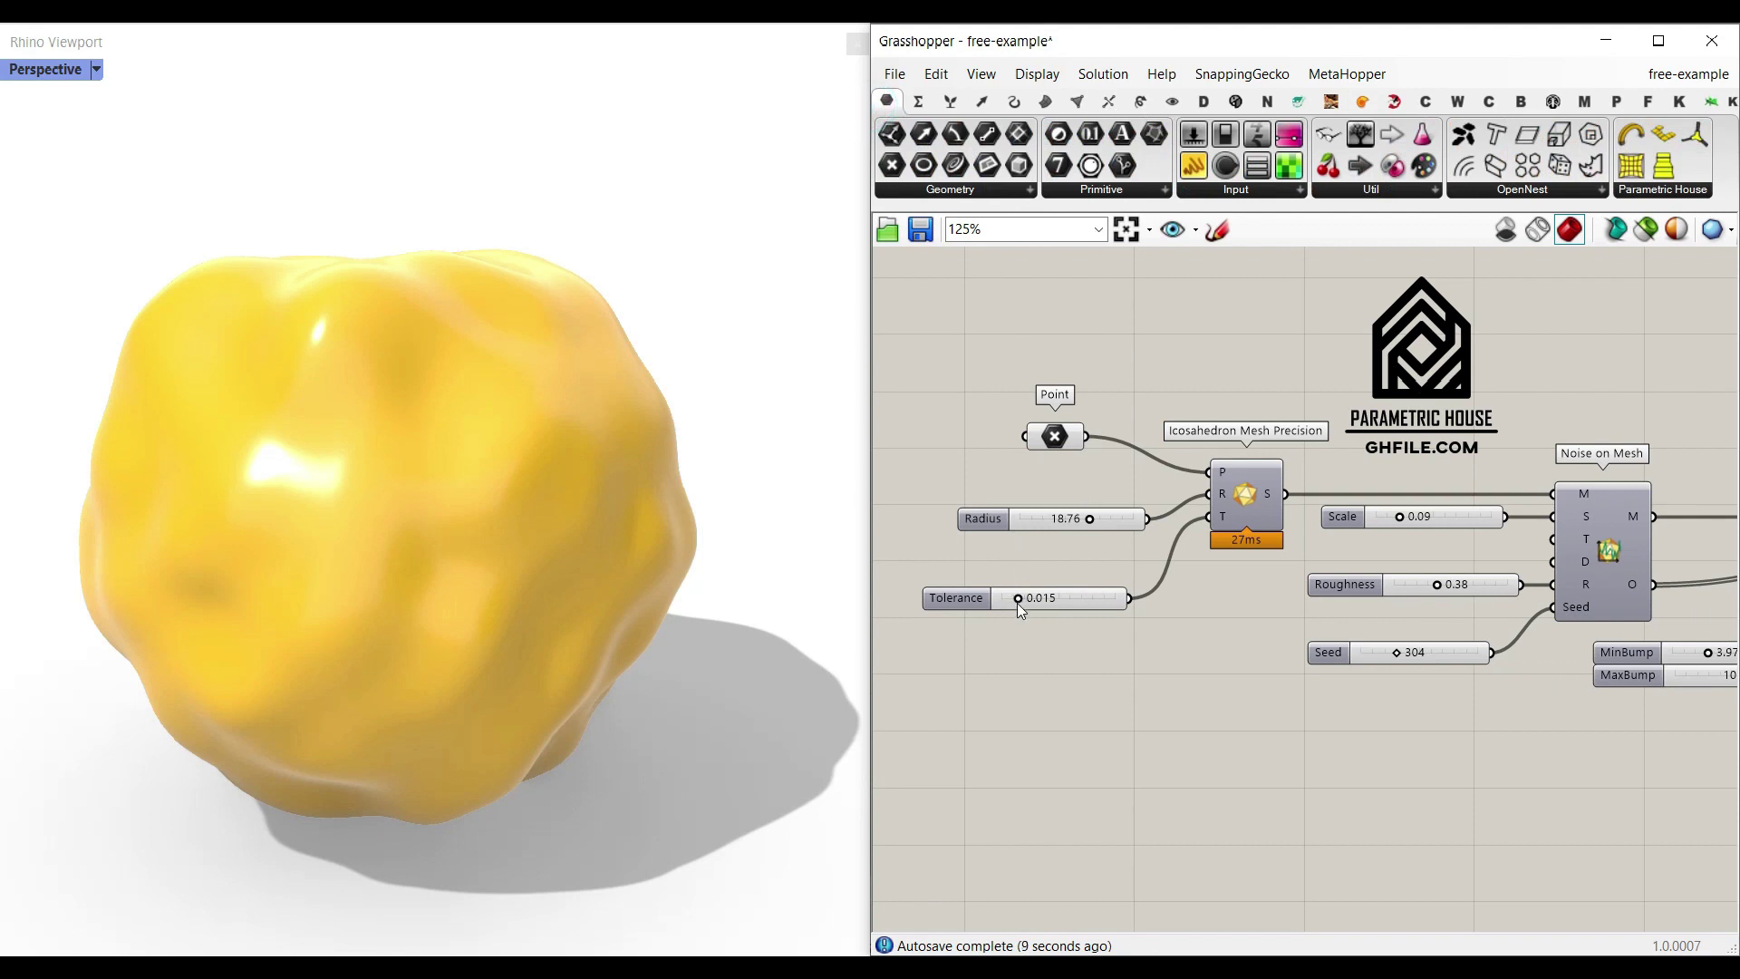
Step: Set the Noise on Mesh Scale to 0.17 and Seed to 343
drag(1400, 519, 1421, 519)
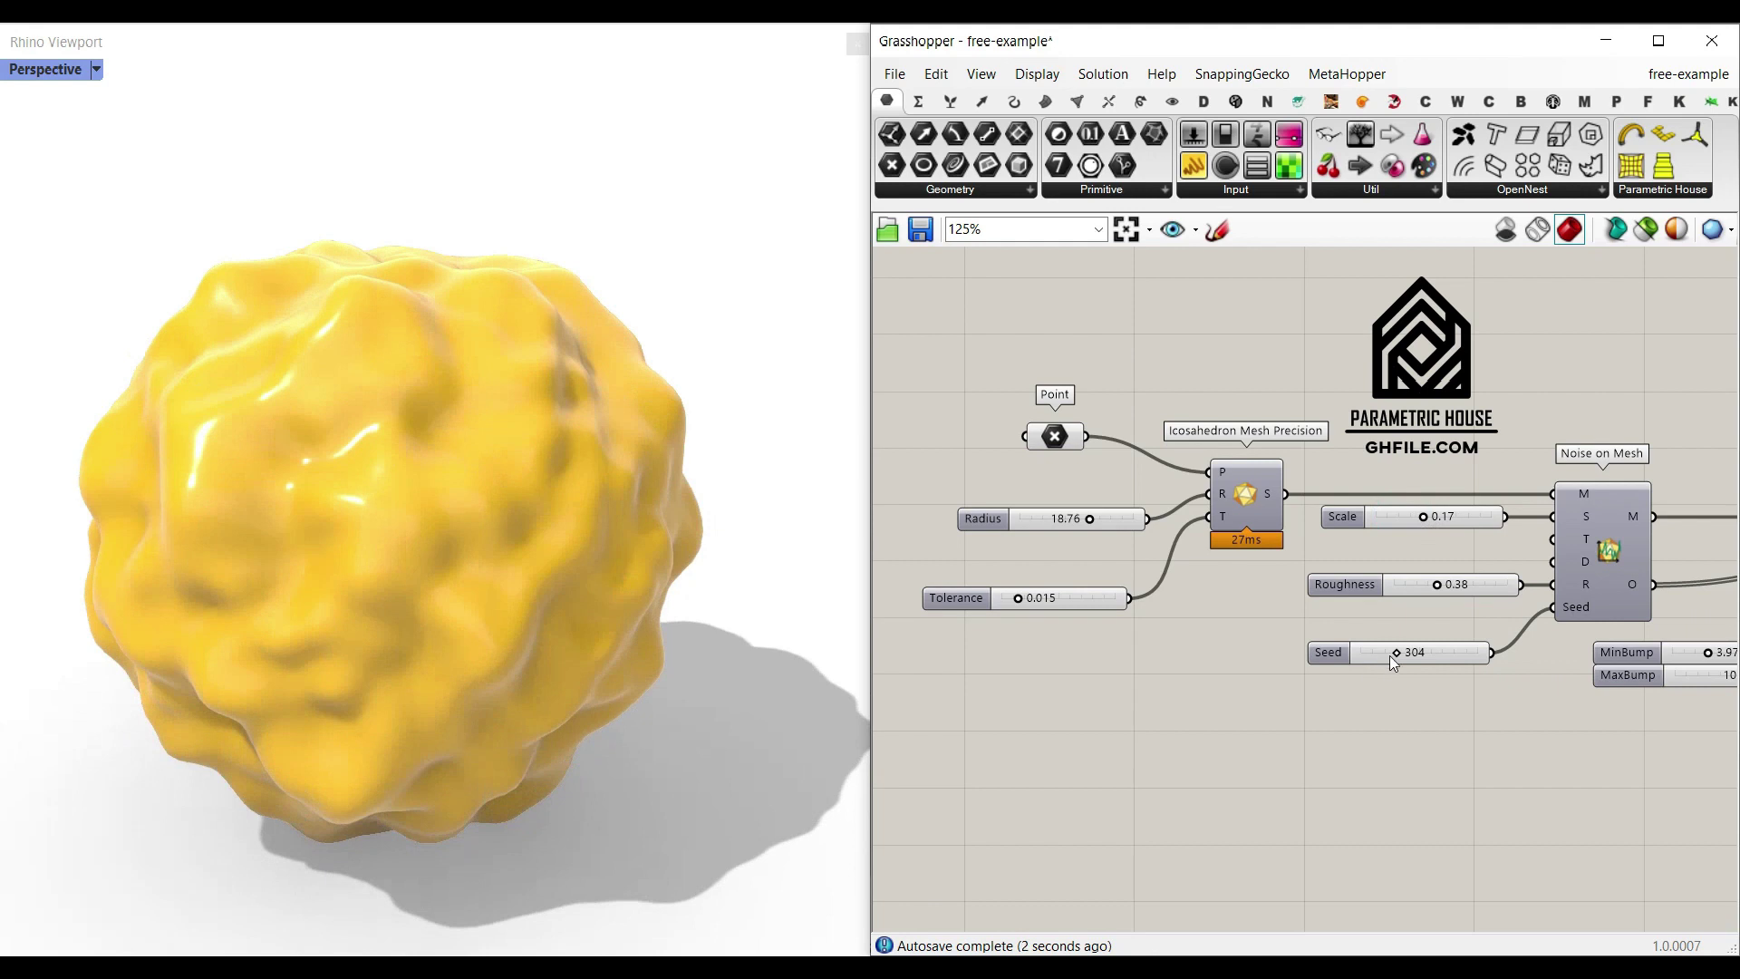
drag(1392, 651, 1402, 650)
Step: Set MinBump to 1.95 and MaxBump to 11.30 for the mesh bumps
scroll(1402, 649, up, 4)
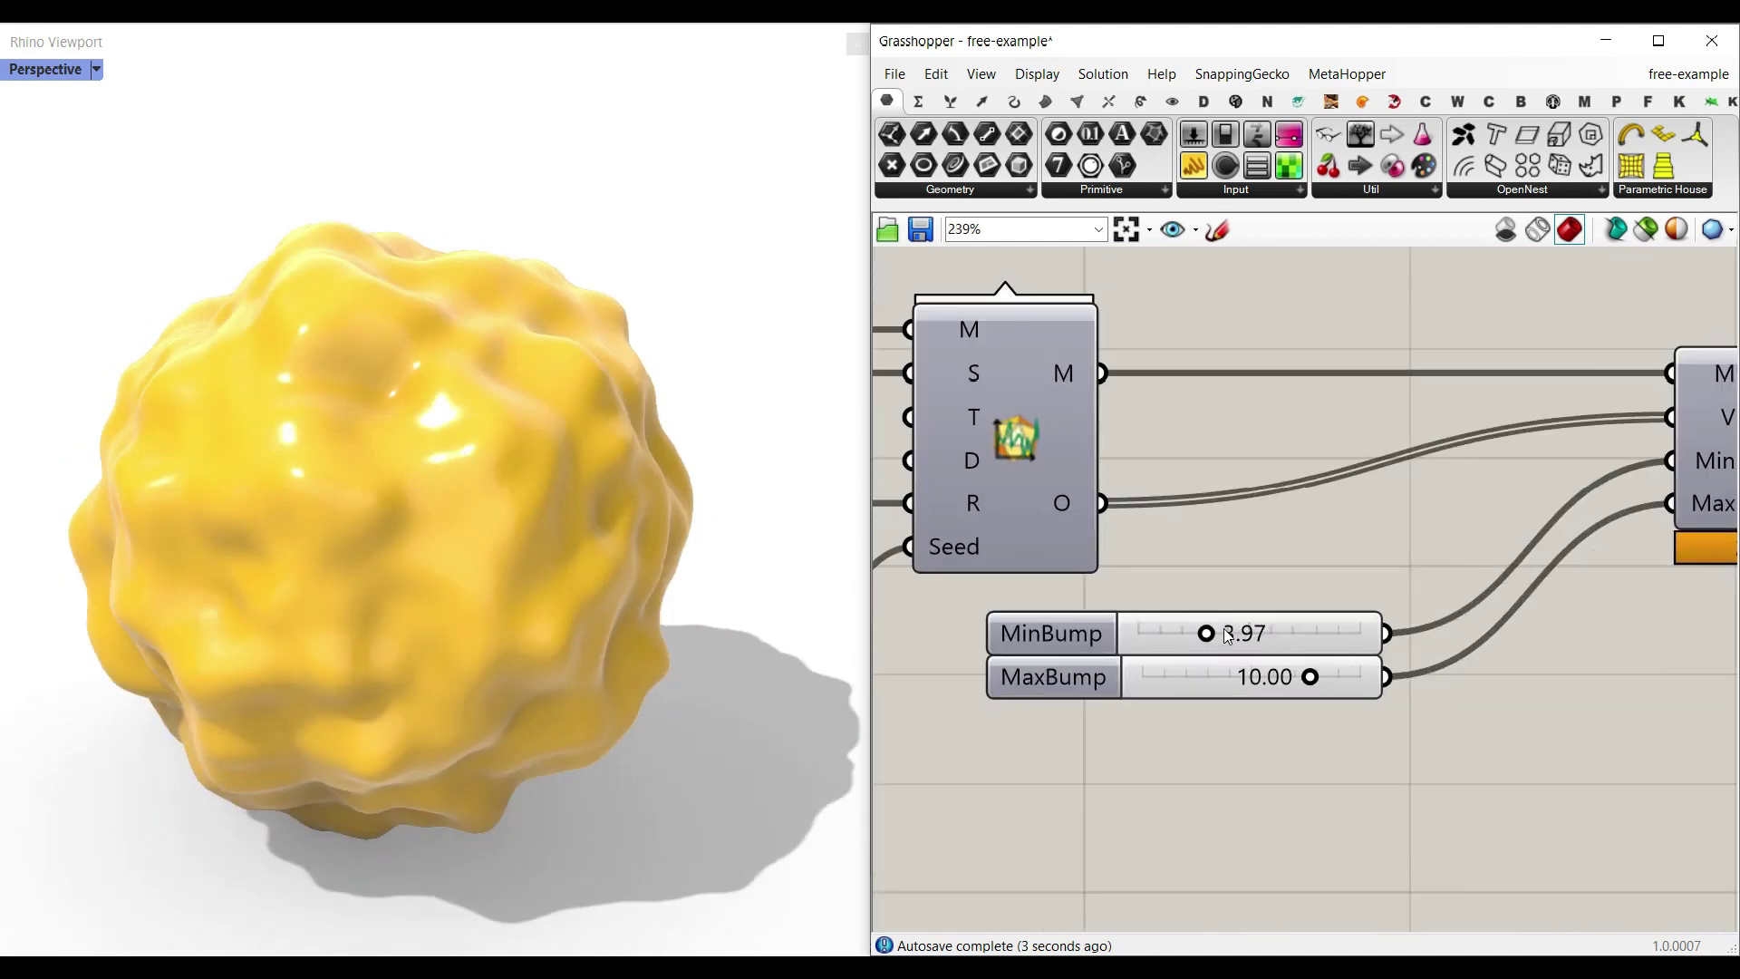
drag(1208, 635, 1169, 635)
drag(1319, 683, 1337, 681)
right_drag(261, 618, 459, 591)
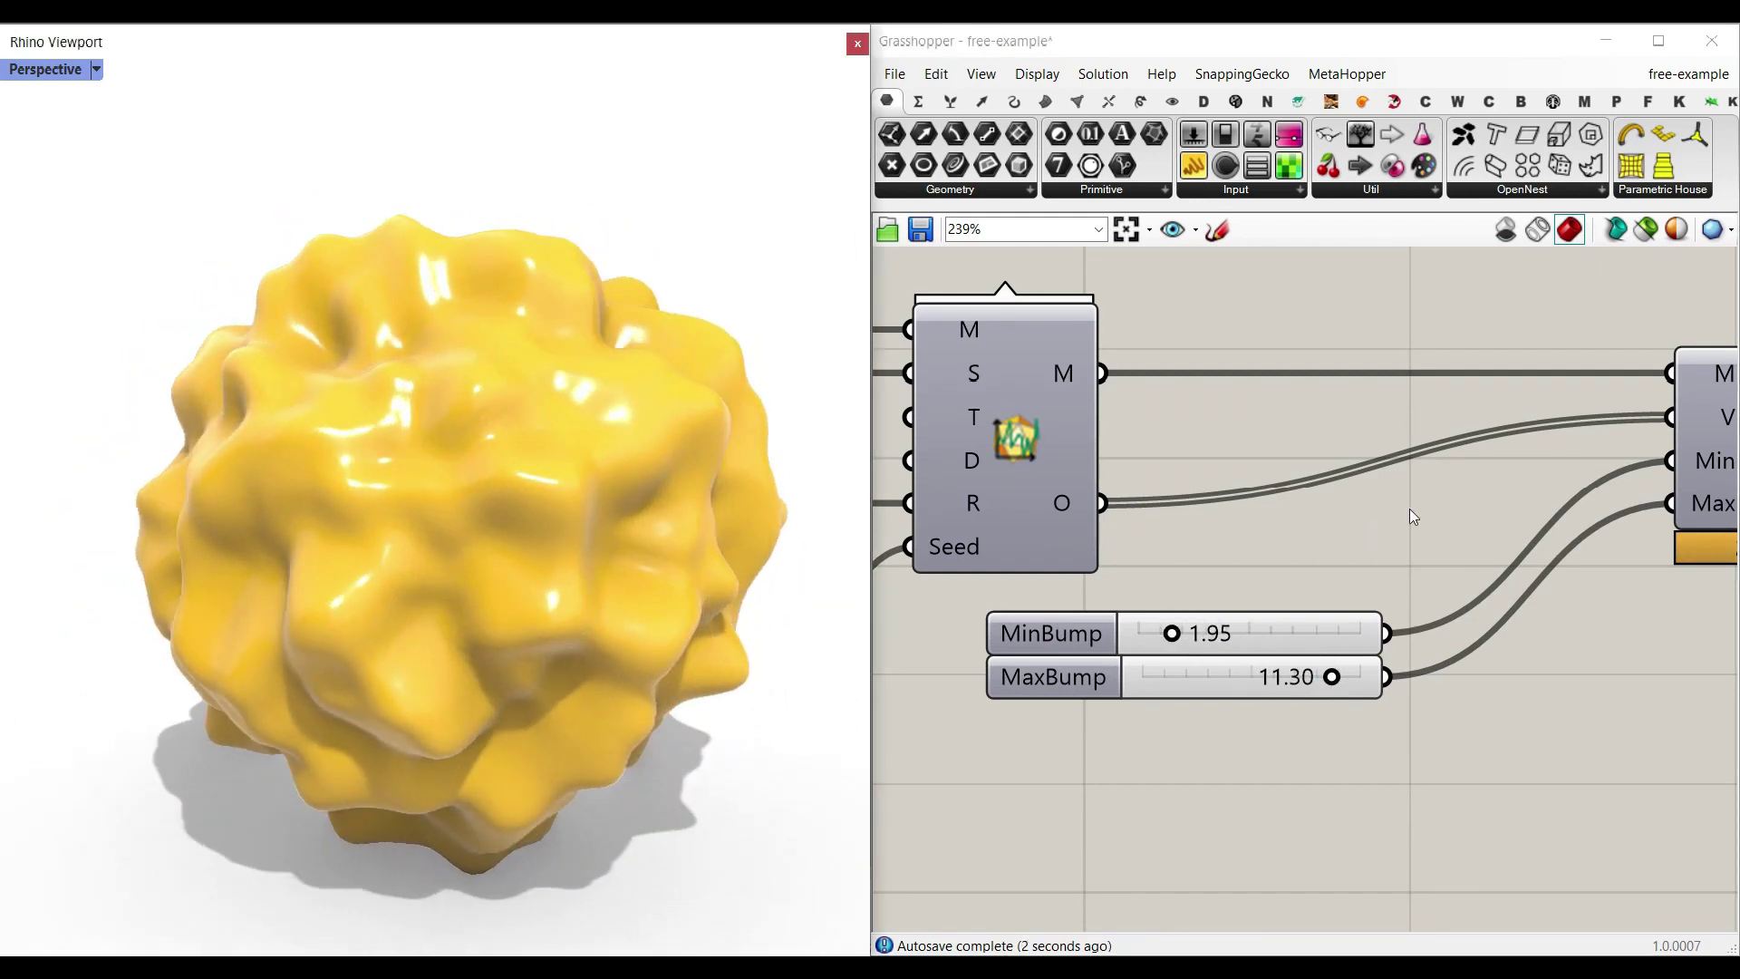
Step: Bake the mesh output of the MeshBump component with the default attributes
scroll(1391, 505, down, 2)
right_drag(1390, 504, 1196, 501)
scroll(1196, 500, up, 3)
right_click(1207, 472)
click(1363, 512)
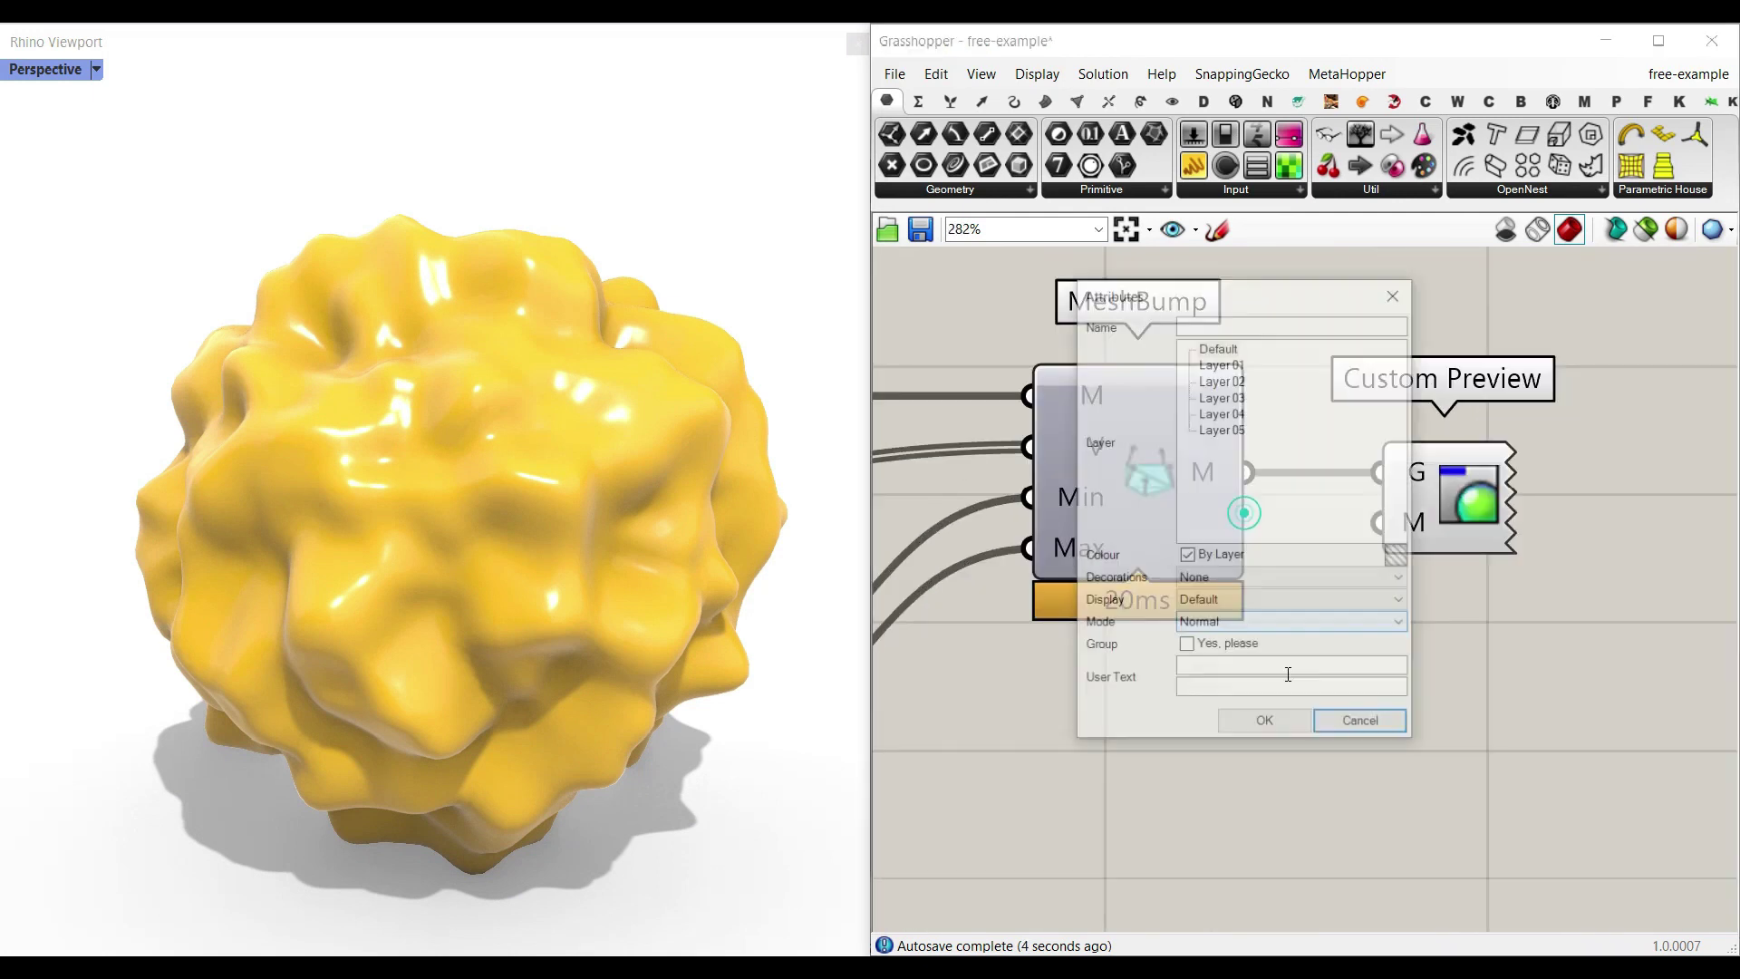
click(1266, 725)
Step: Change the Perspective viewport's display mode to Shaded
click(95, 69)
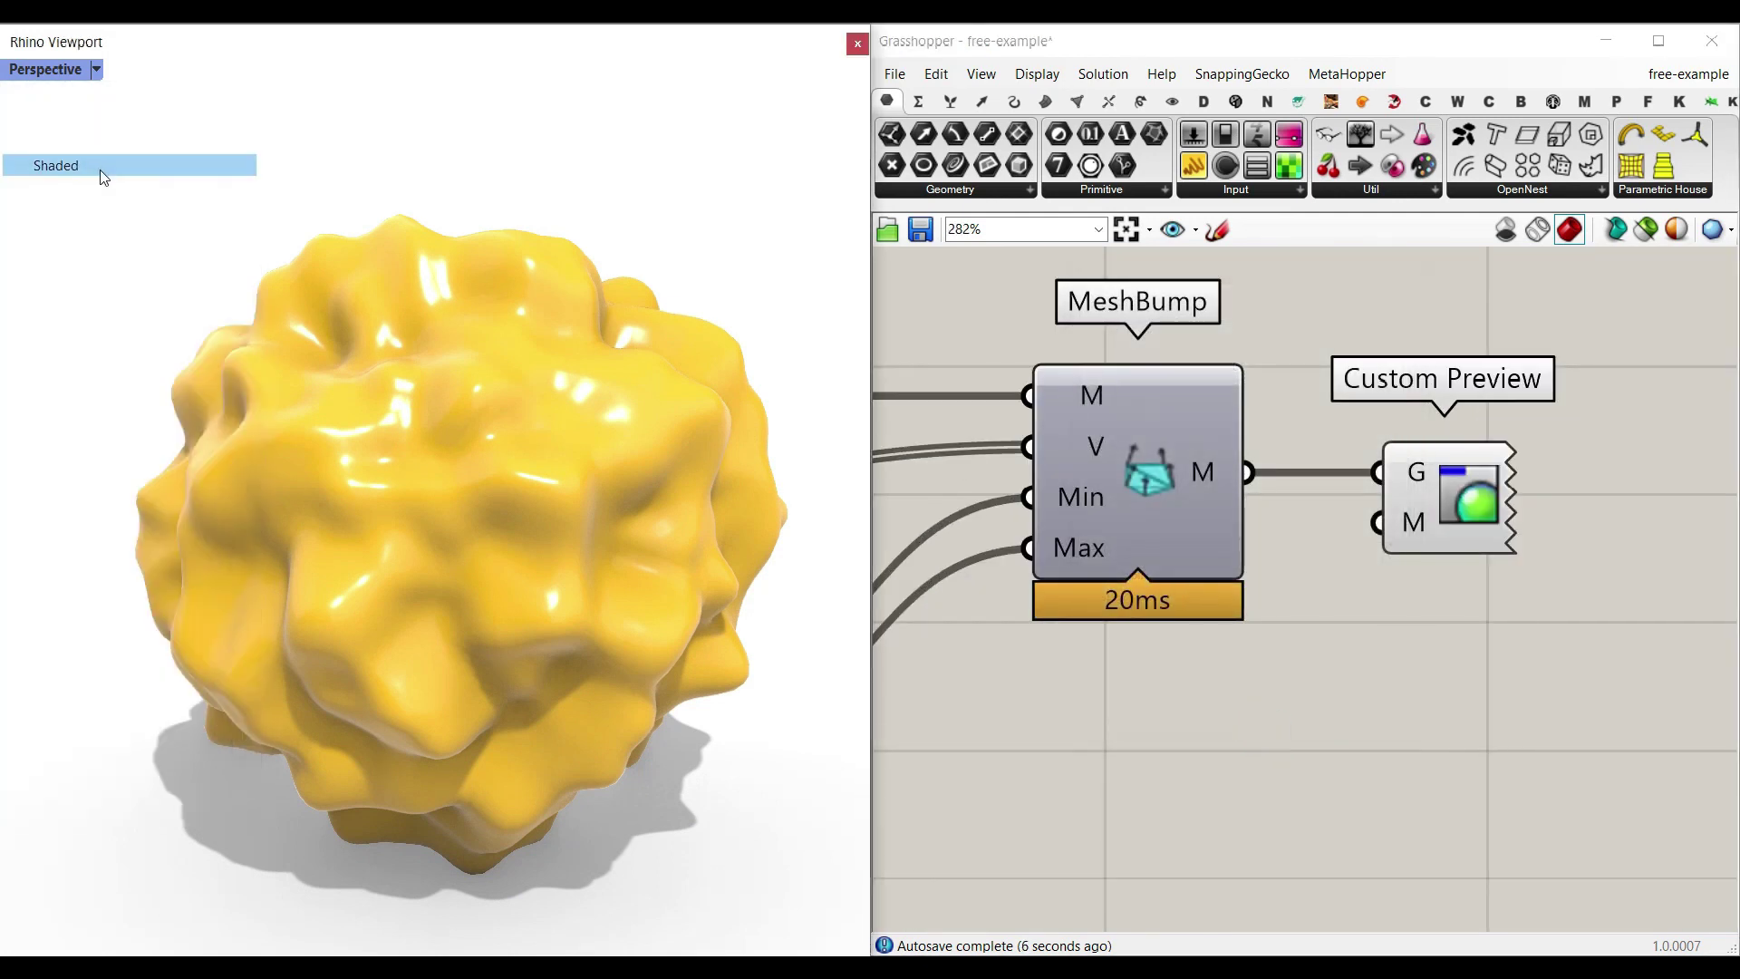
click(107, 170)
right_drag(187, 267, 443, 451)
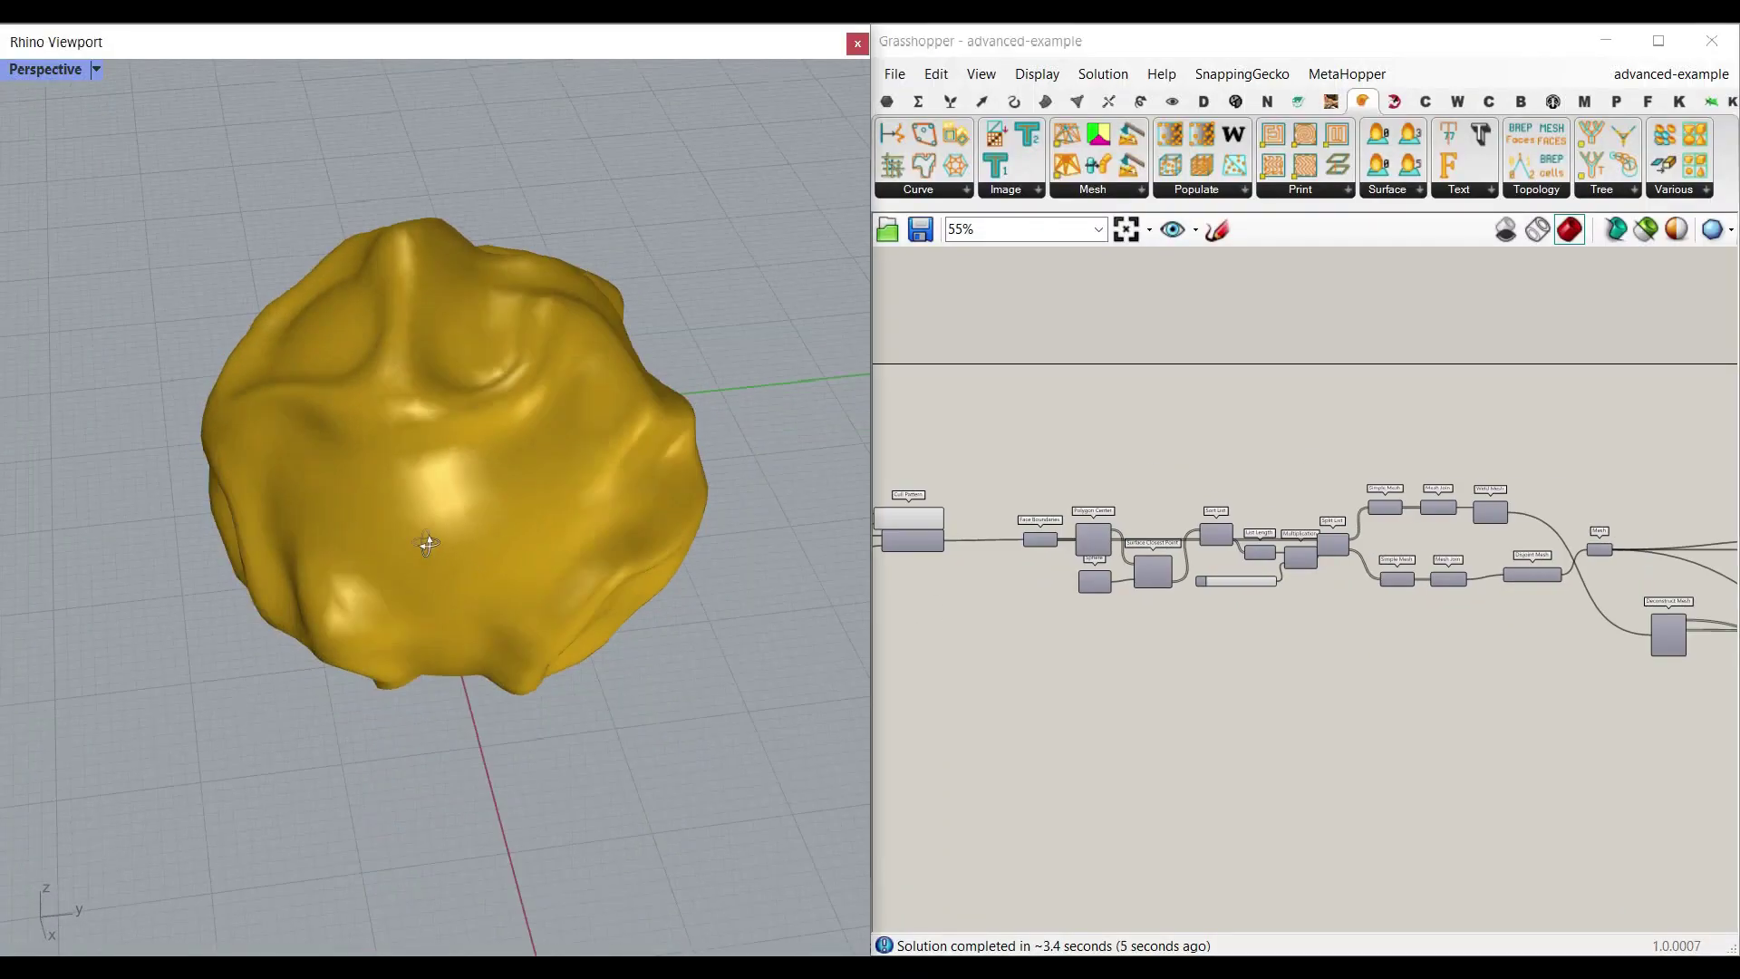
Step: Bake the output mesh of Weaverbird's Laplacian Smoothing in the advanced-example definition
right_drag(426, 544, 526, 486)
scroll(424, 391, up, 5)
scroll(525, 485, down, 3)
scroll(1493, 535, up, 8)
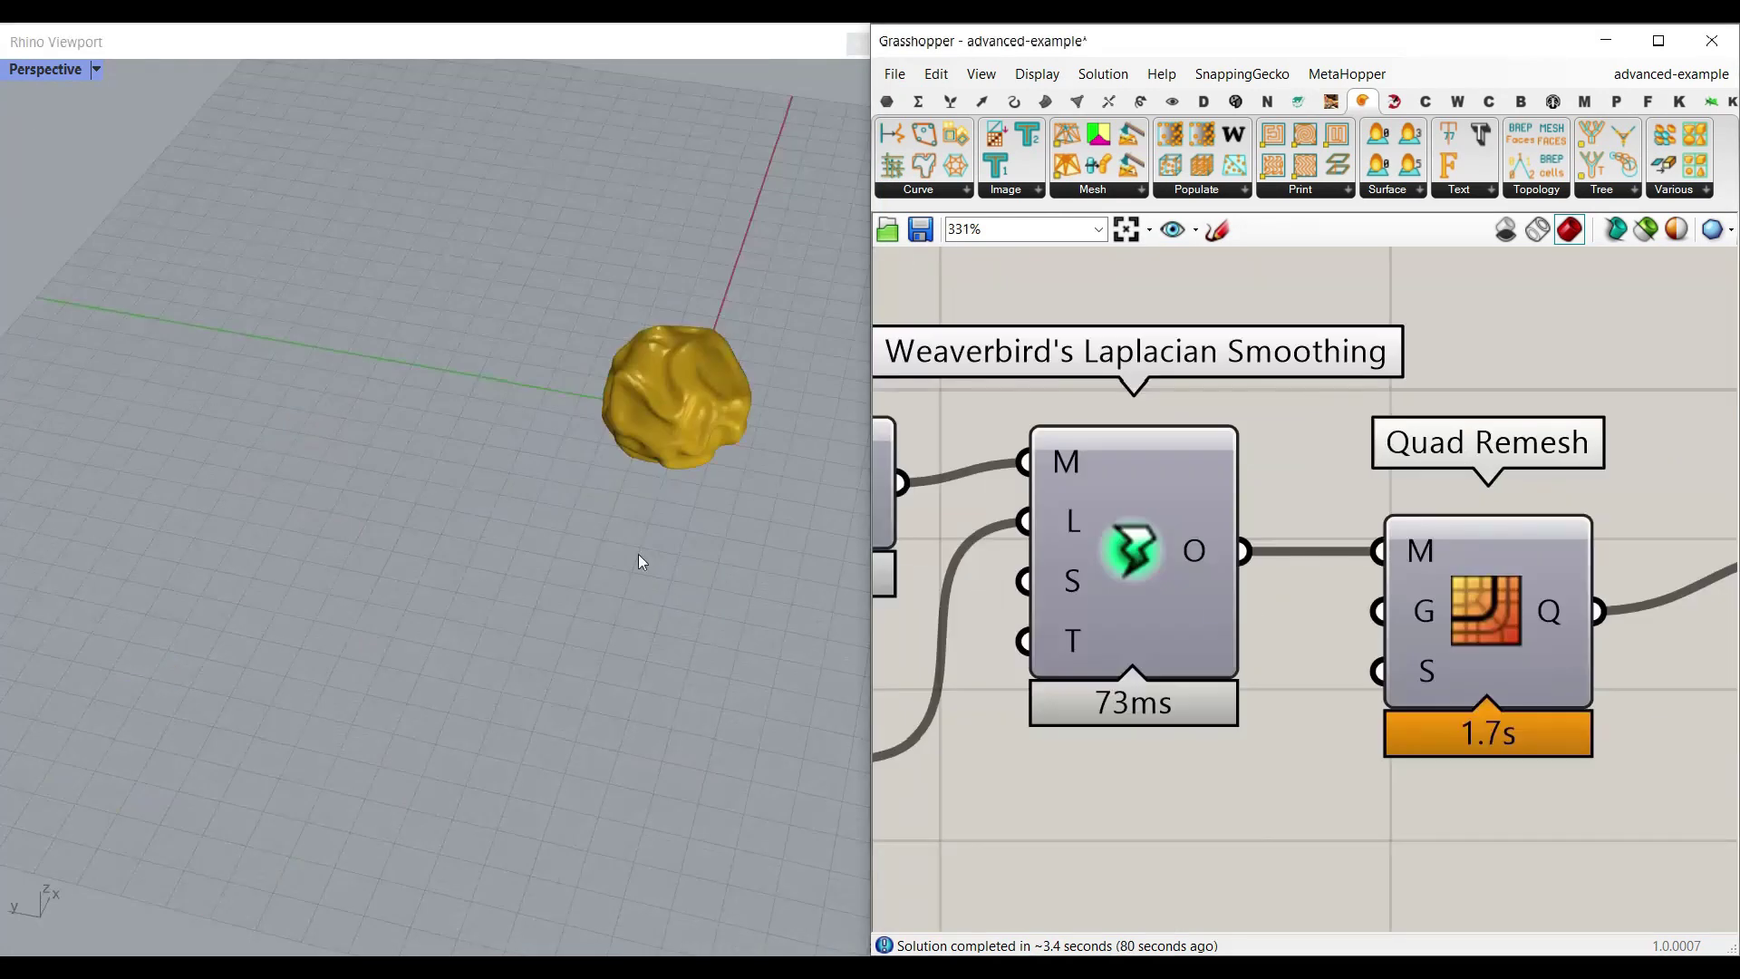
scroll(641, 562, up, 5)
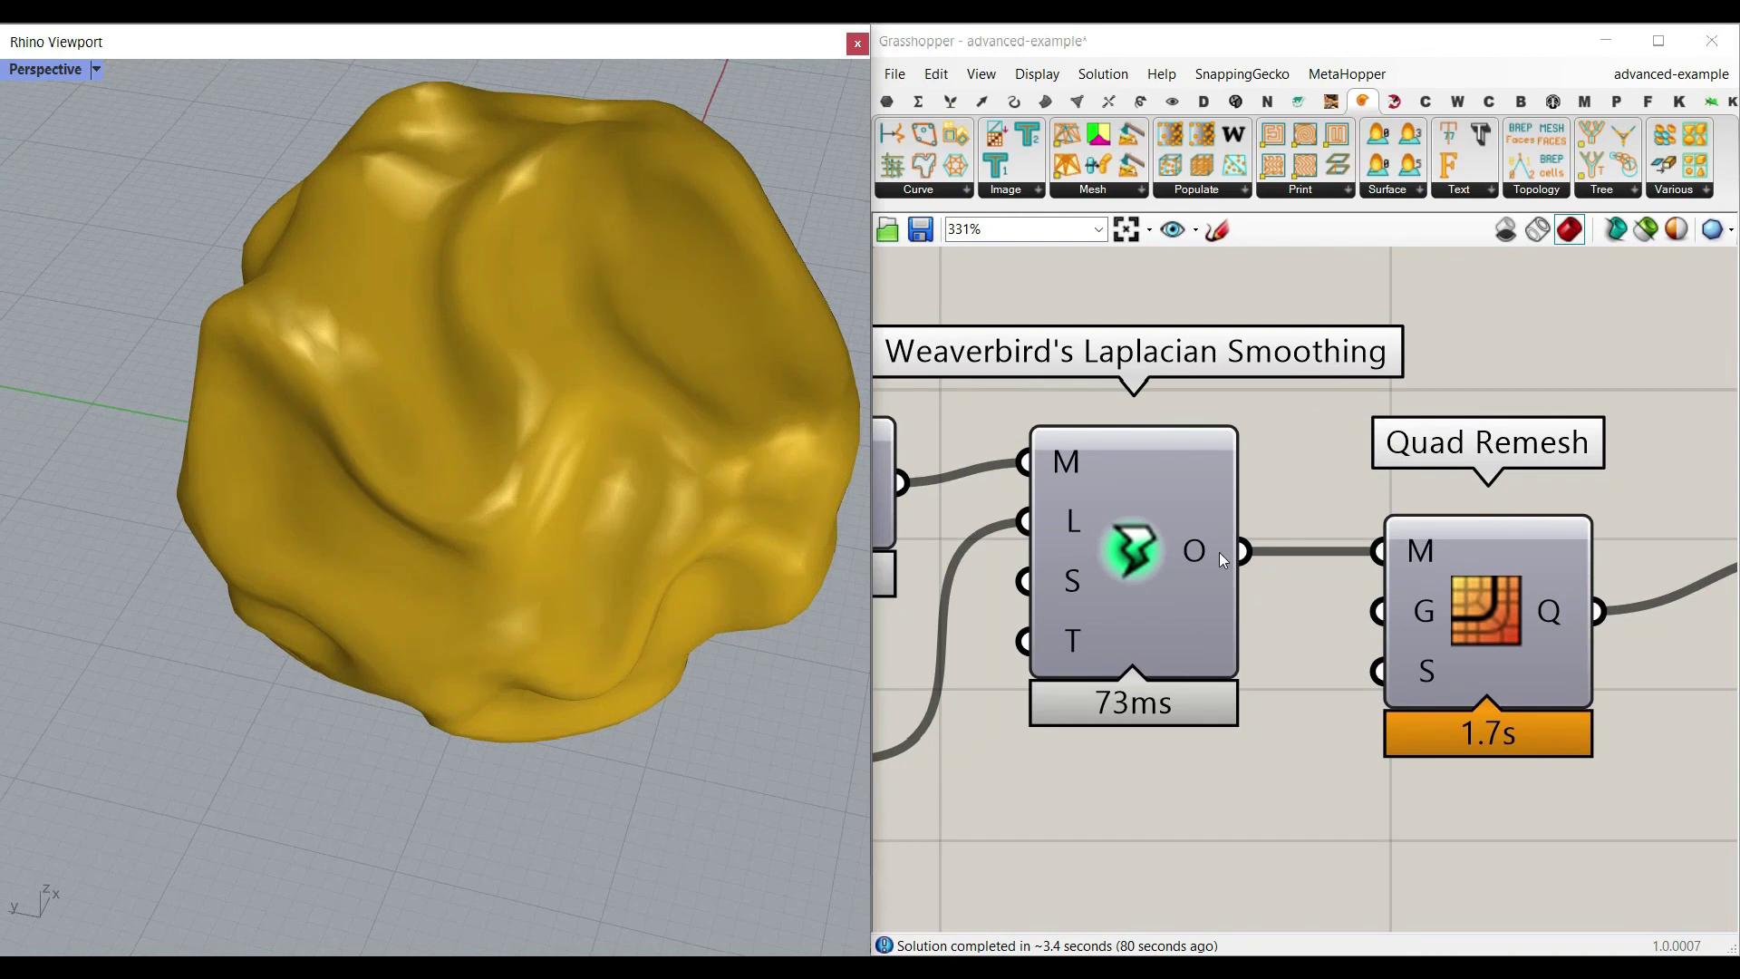
right_click(1221, 554)
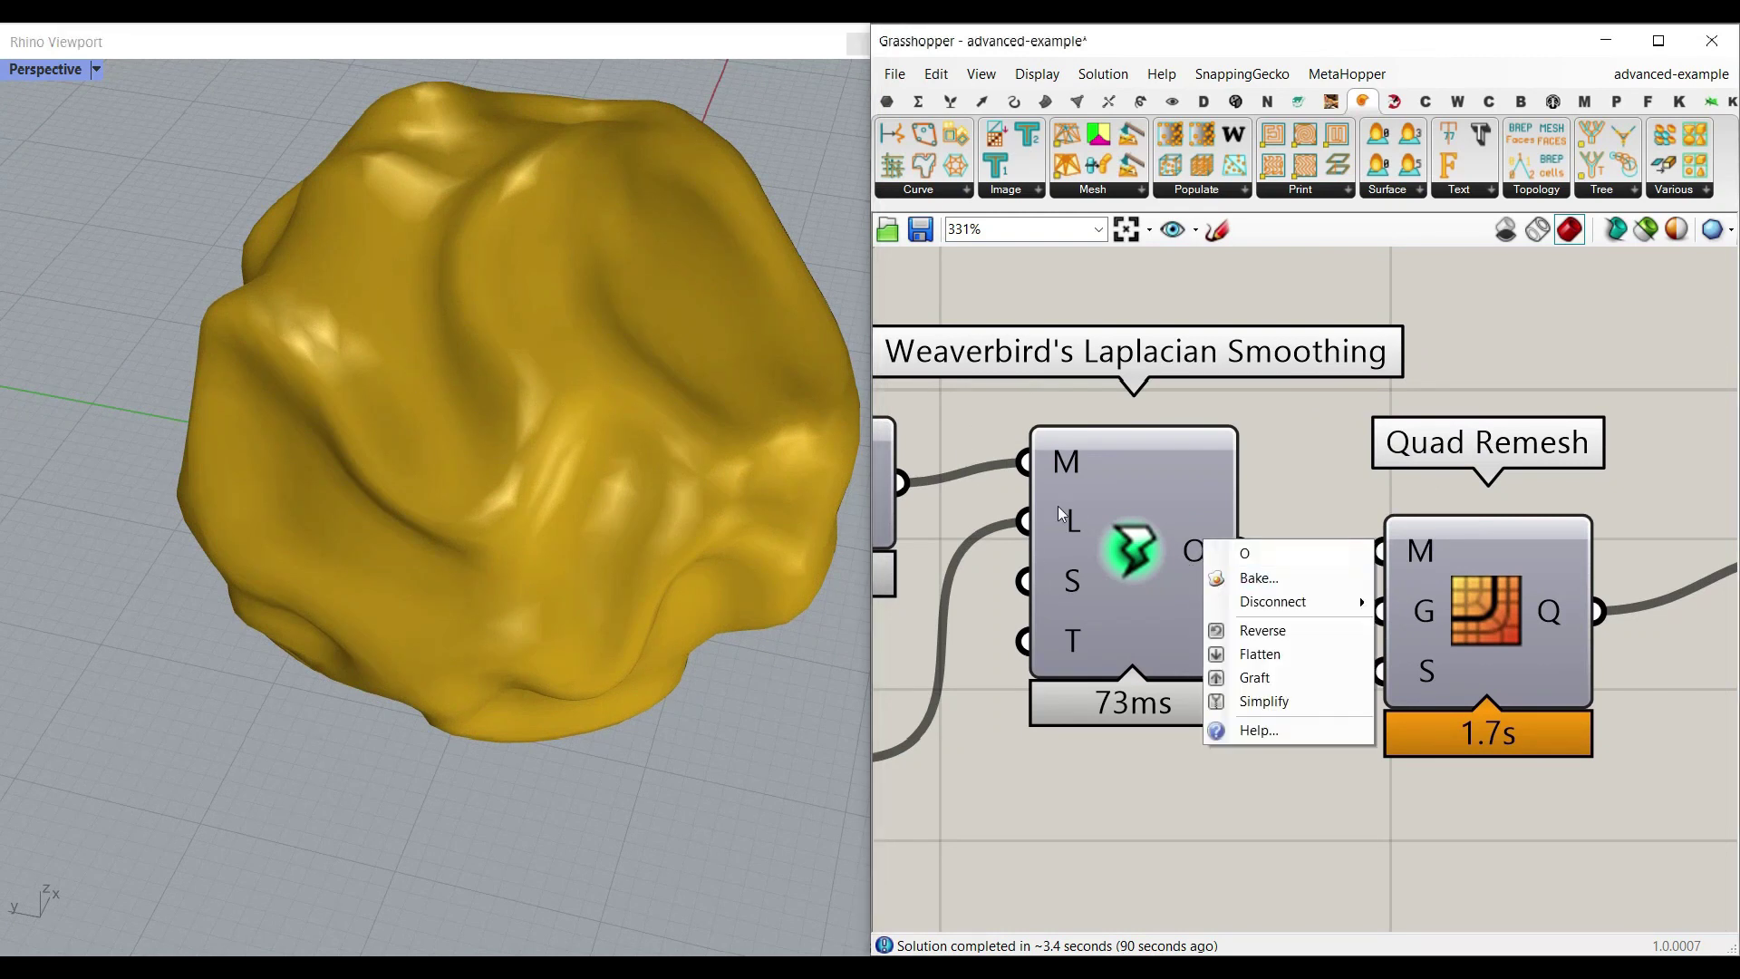
click(1259, 577)
click(1256, 794)
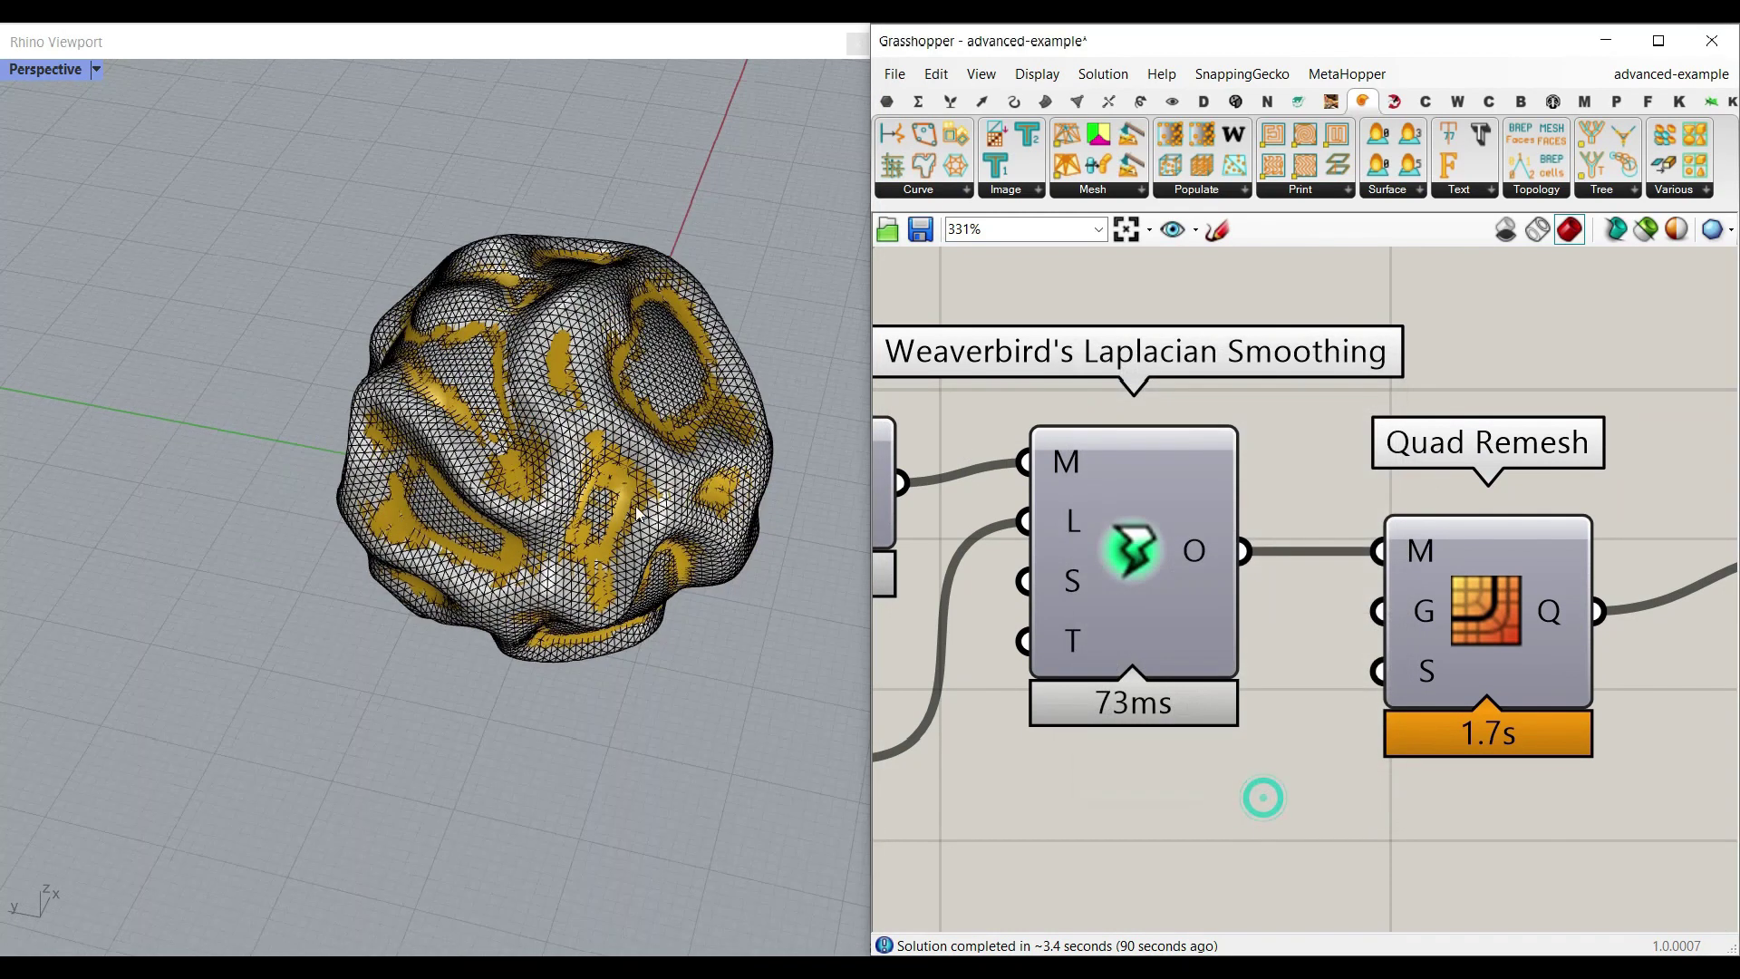
Step: Move the baked mesh away from the gold preview and examine its triangular faces up close
drag(563, 460, 277, 488)
click(225, 260)
scroll(383, 430, up, 4)
shift+right_drag(174, 429, 603, 456)
scroll(603, 456, down, 7)
drag(464, 510, 385, 515)
click(207, 217)
scroll(203, 546, up, 7)
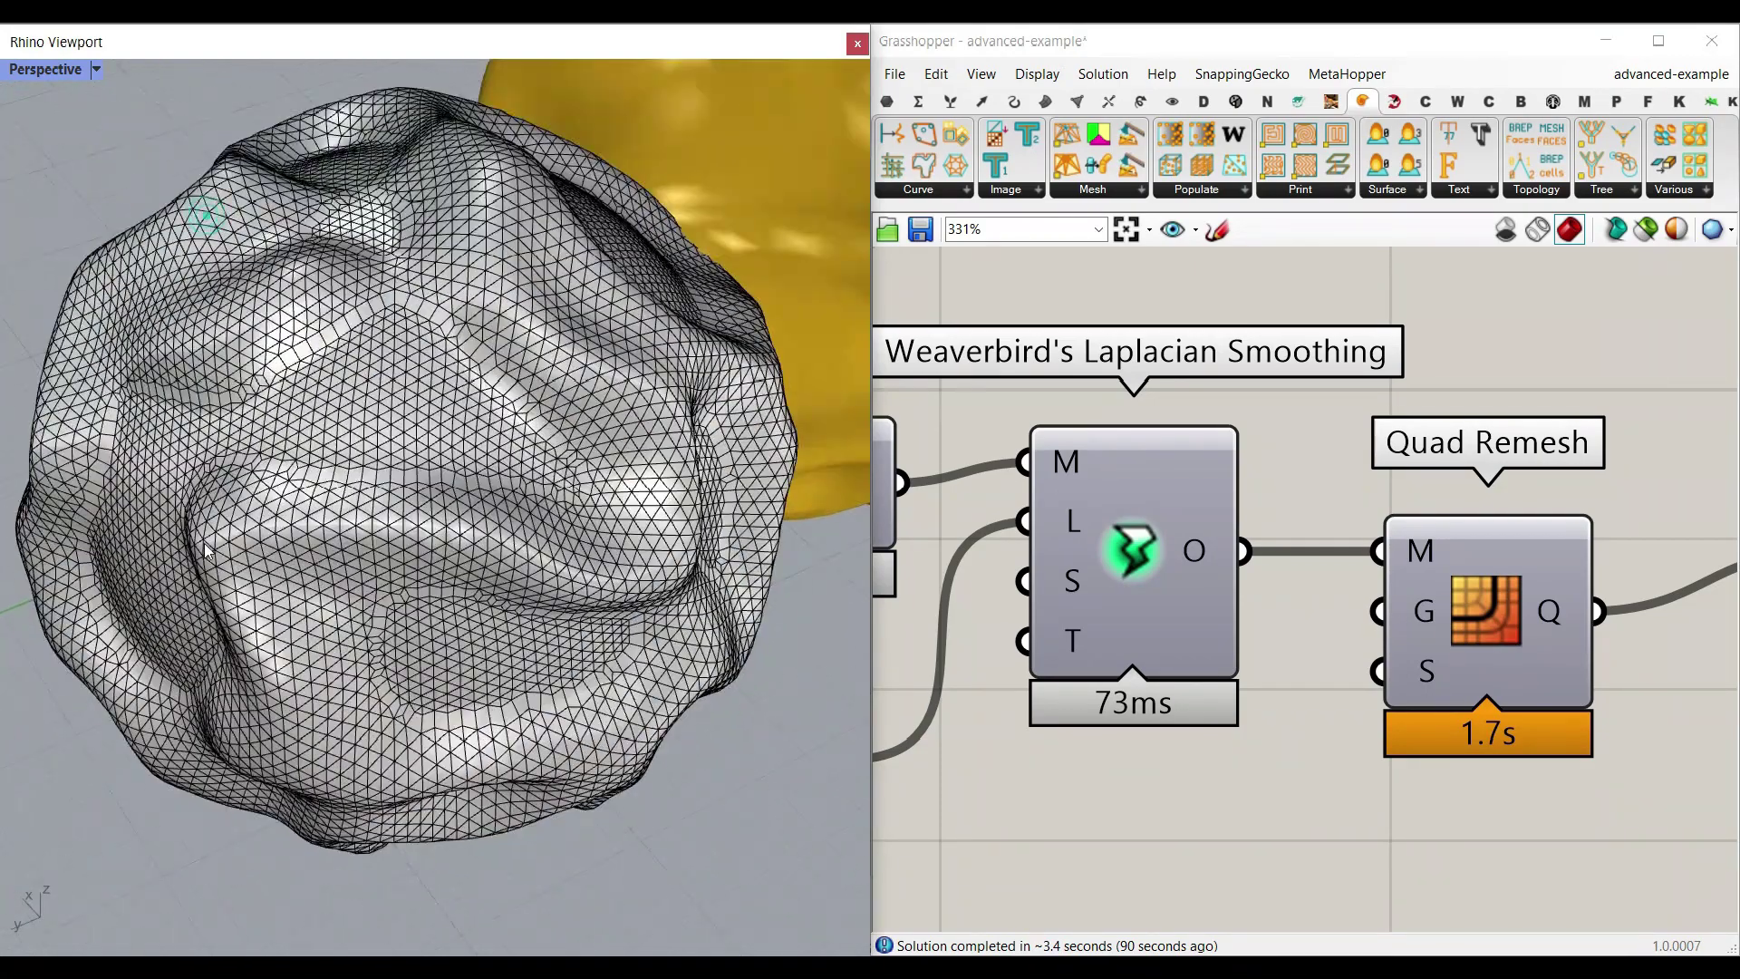
scroll(204, 551, up, 4)
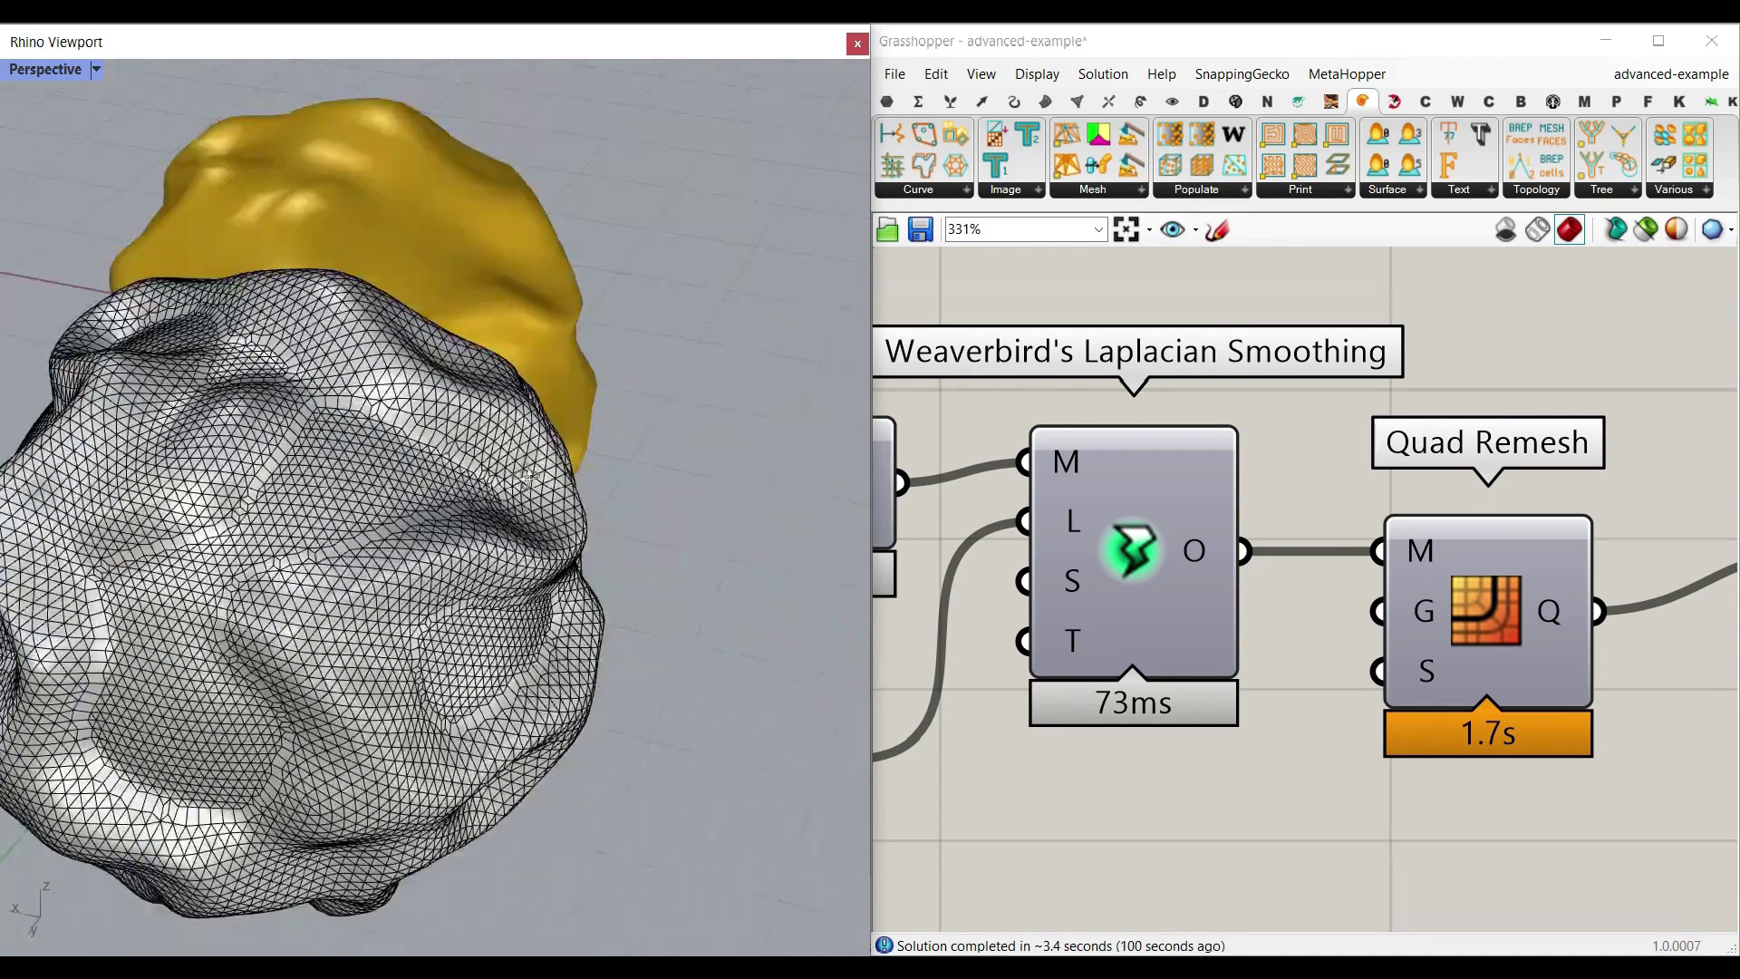
right_drag(544, 435, 278, 612)
scroll(278, 611, up, 3)
scroll(498, 662, down, 4)
Step: Undo the move and the bake of the smoothed triangular mesh
key(ctrl+z)
key(ctrl+z)
key(ctrl+z)
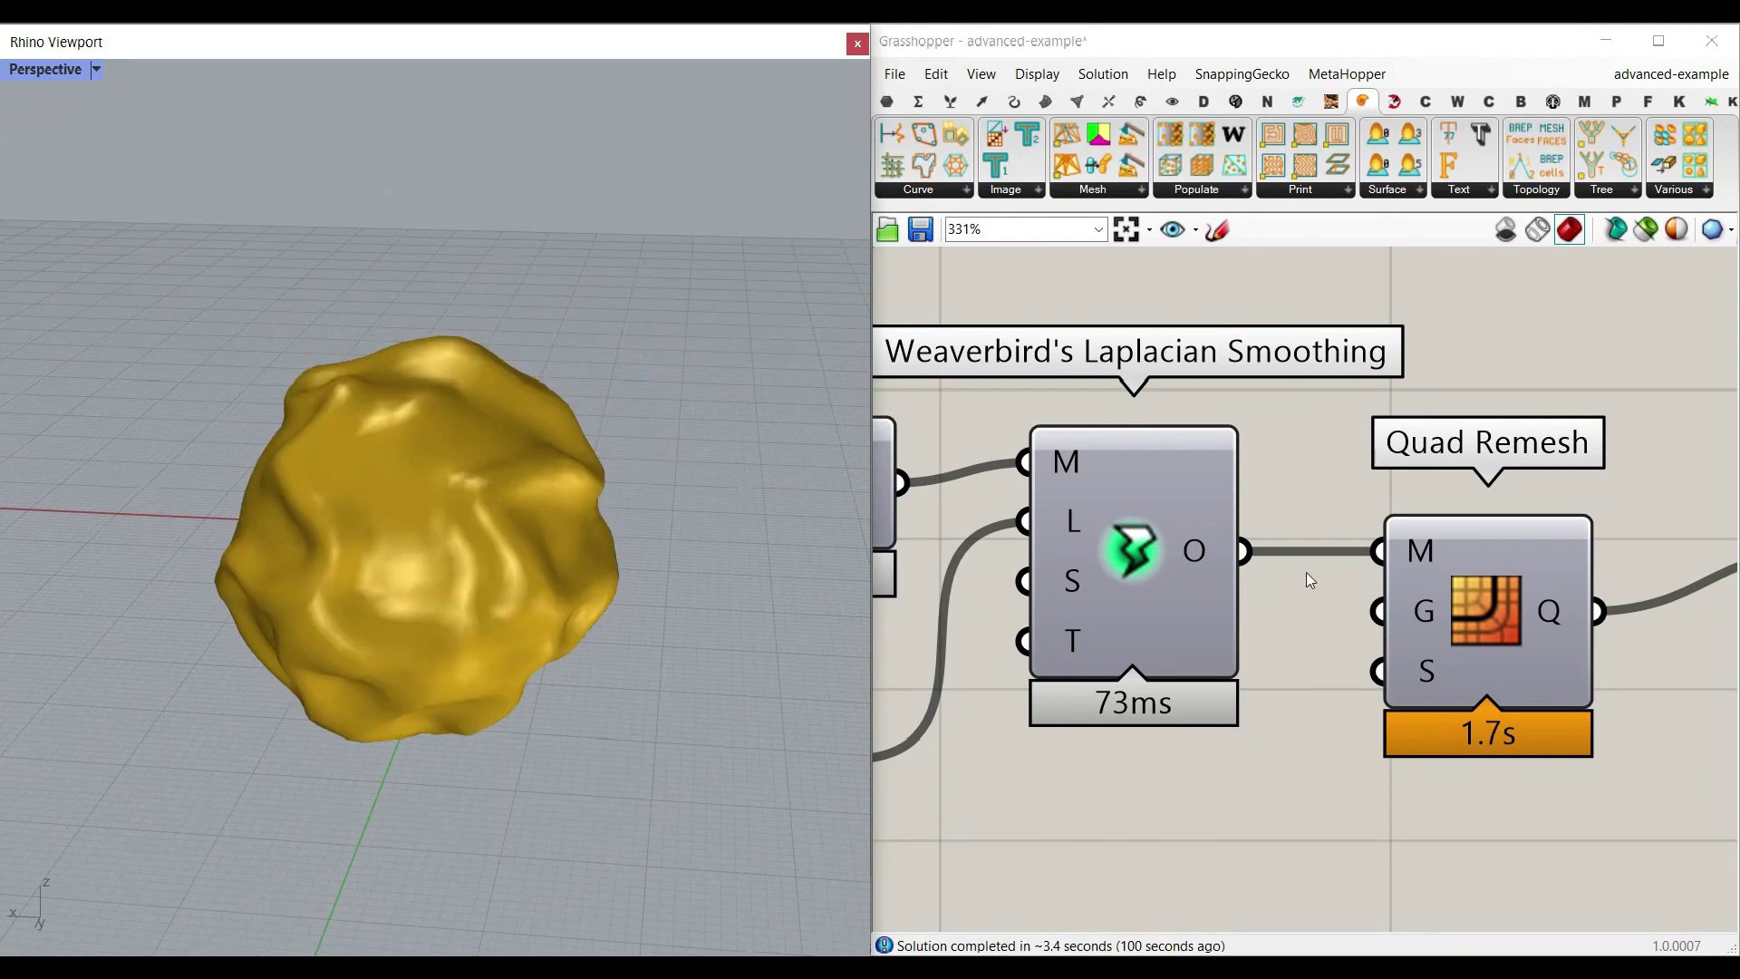
Step: Bake the quad mesh output of the Quad Remesh component
right_drag(1544, 625, 1275, 537)
right_click(1290, 510)
click(1317, 543)
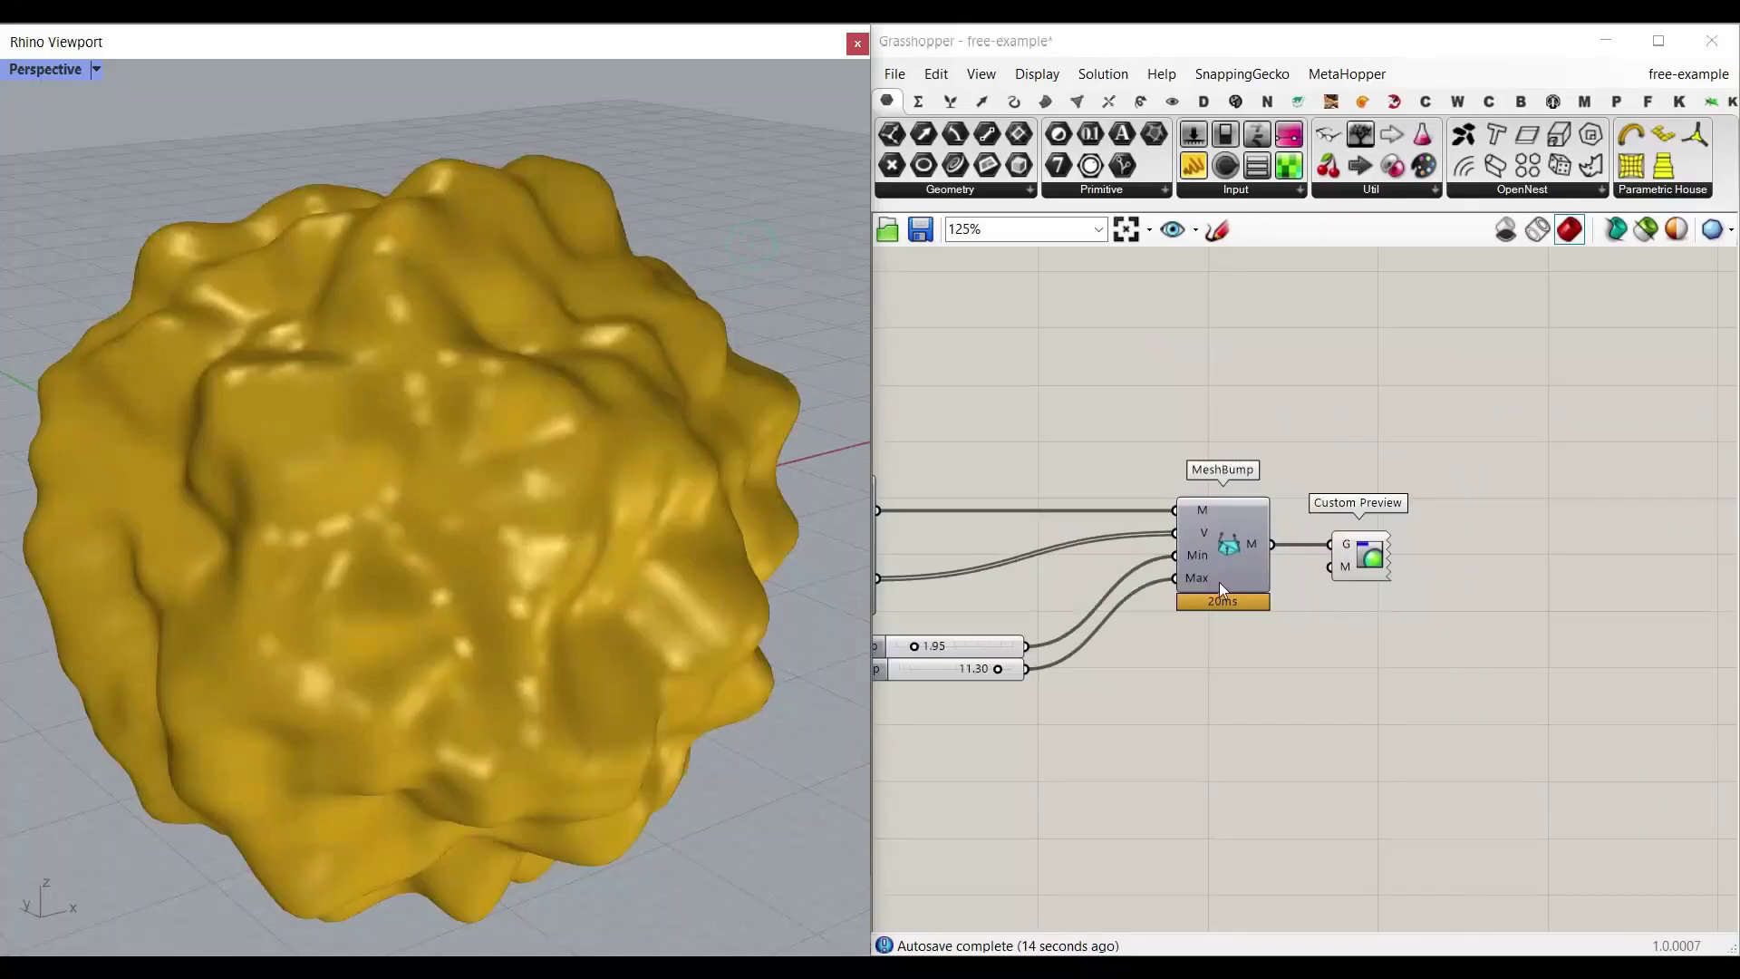
Step: Hide the previews of the downstream noise and bump components in free-example, leaving only the Icosahedron Mesh Precision sphere previewed
scroll(1219, 582, down, 2)
right_drag(1661, 644, 1577, 689)
drag(1651, 710, 1057, 492)
right_click(1455, 444)
click(1504, 474)
scroll(1192, 577, up, 5)
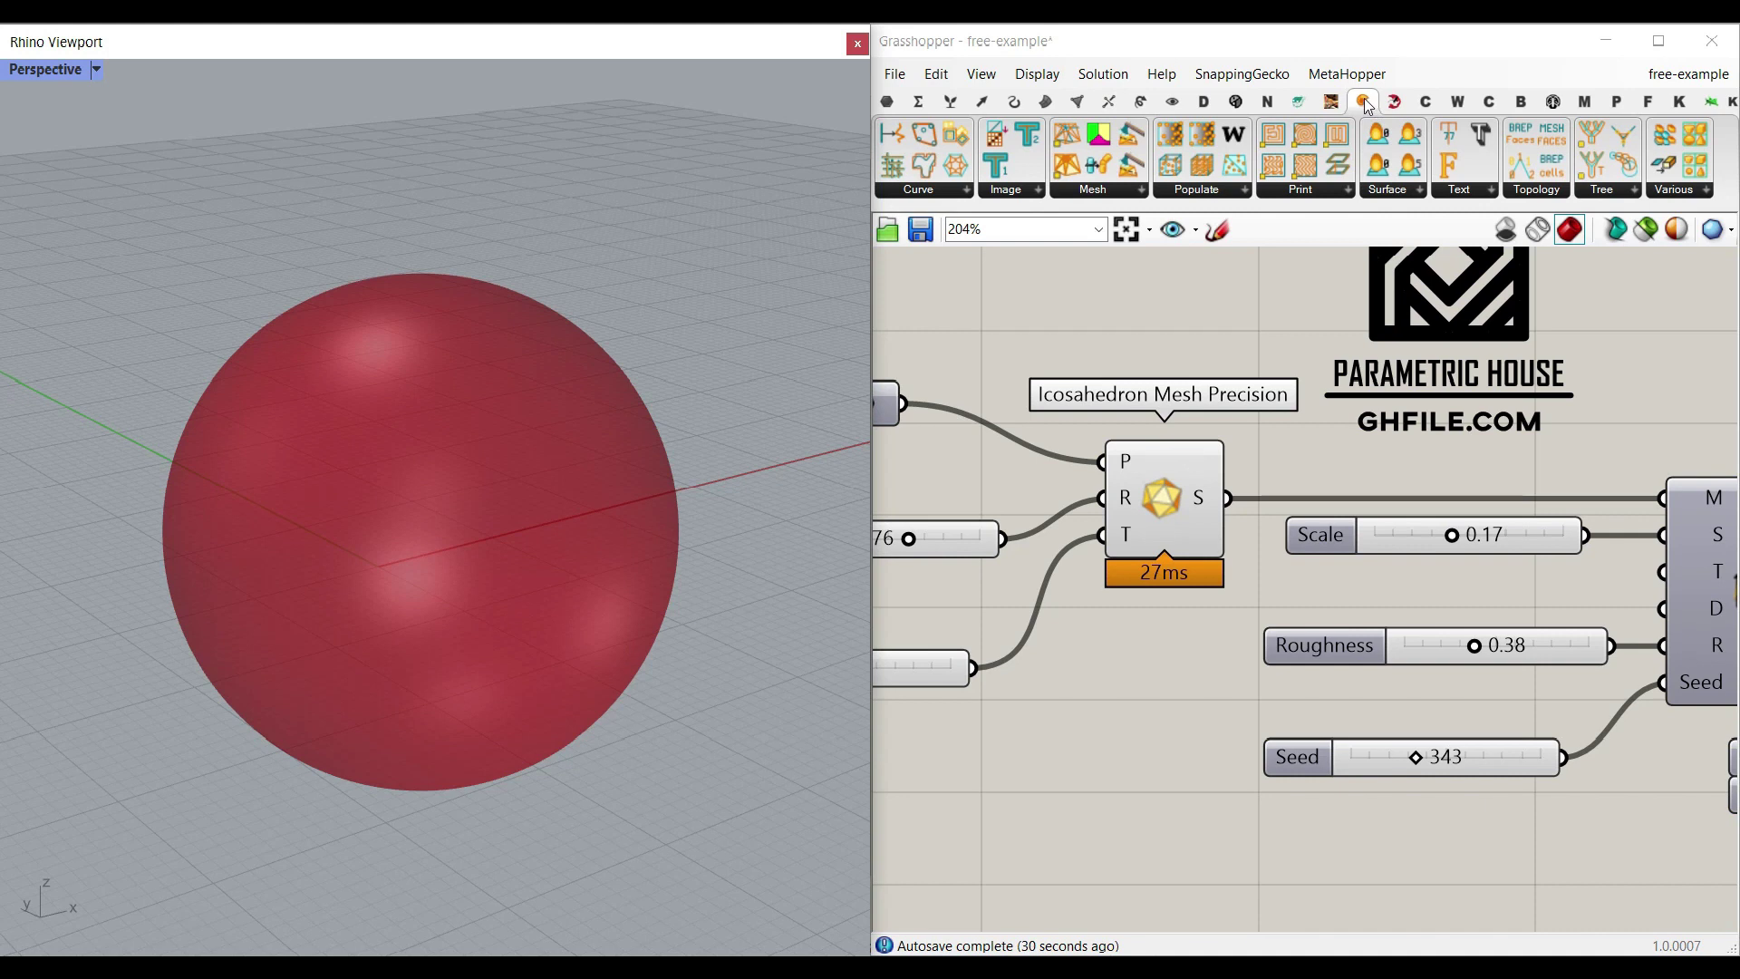
Step: Check the Nautilus mesh components and turn on Preview Mesh Edges for the sphere
click(1366, 106)
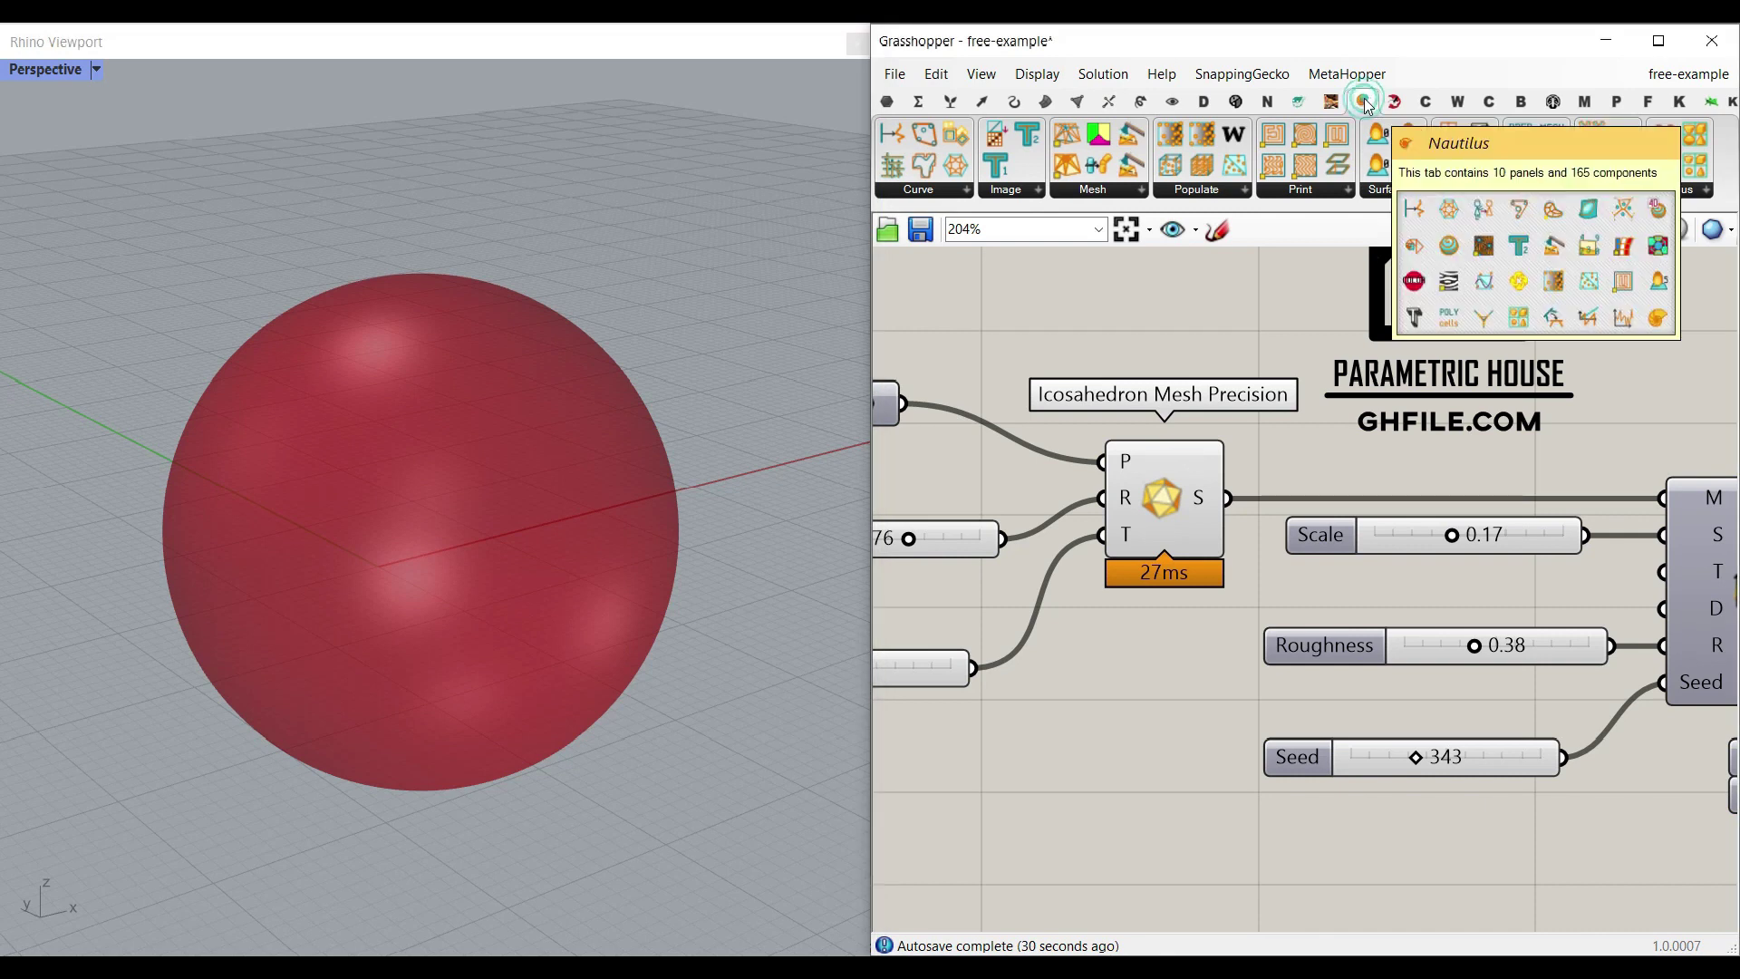
click(1082, 188)
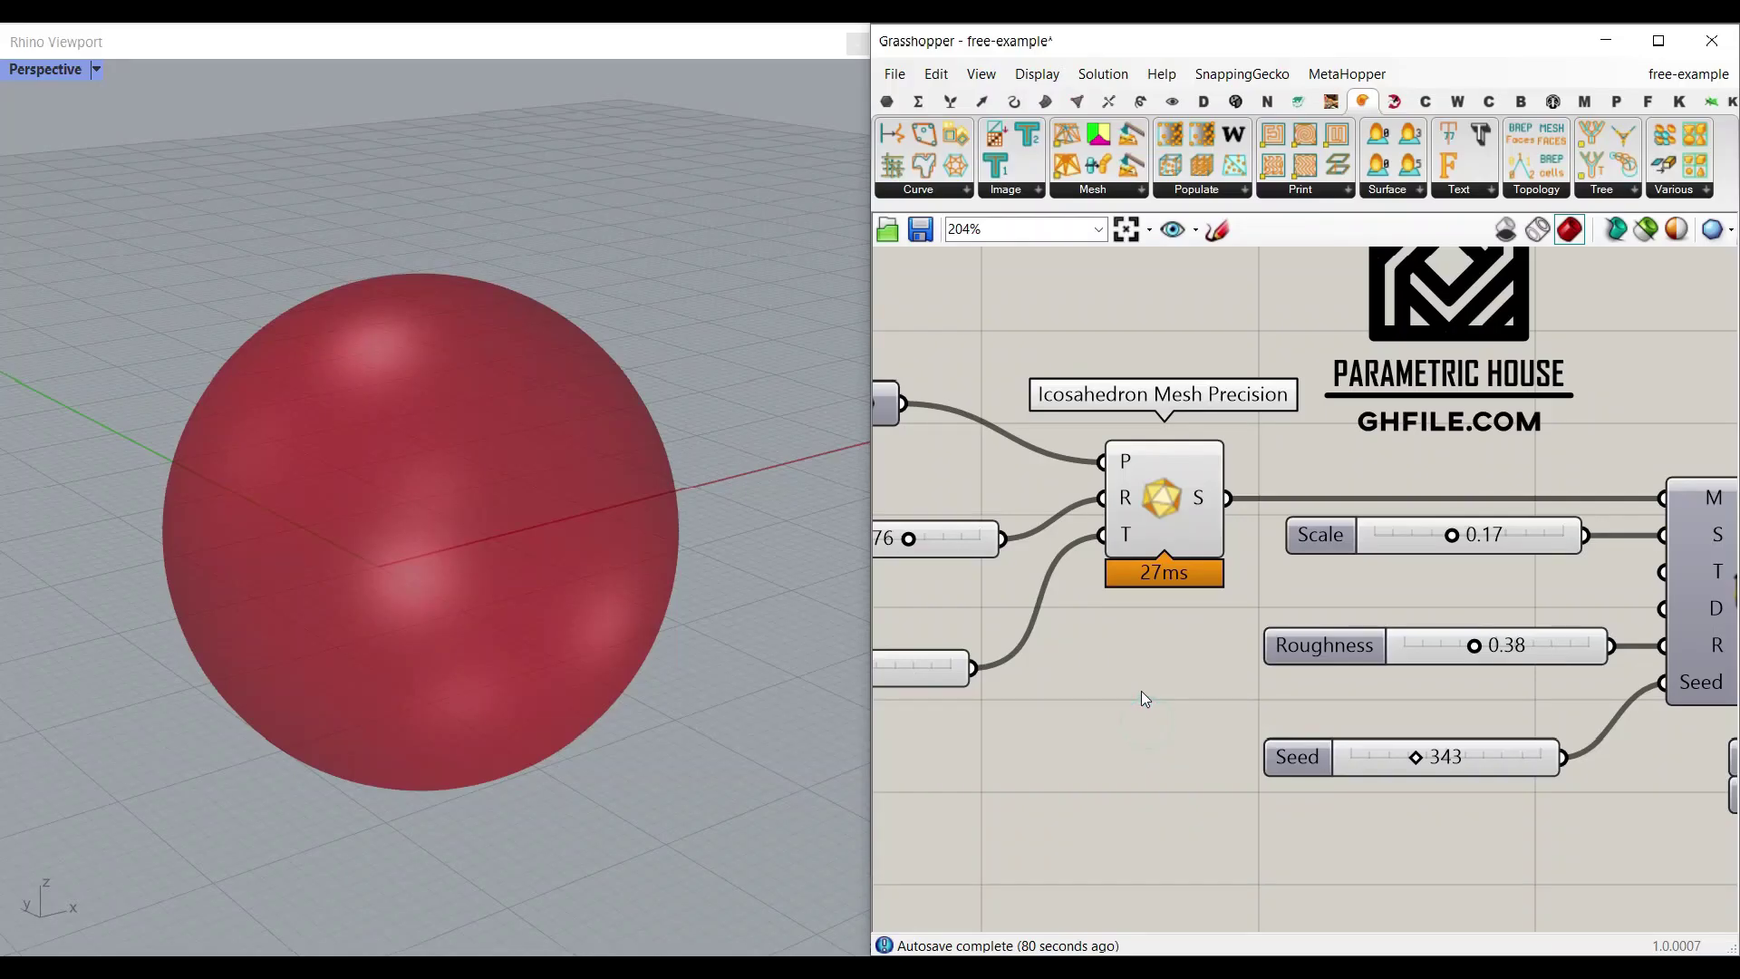
click(1039, 76)
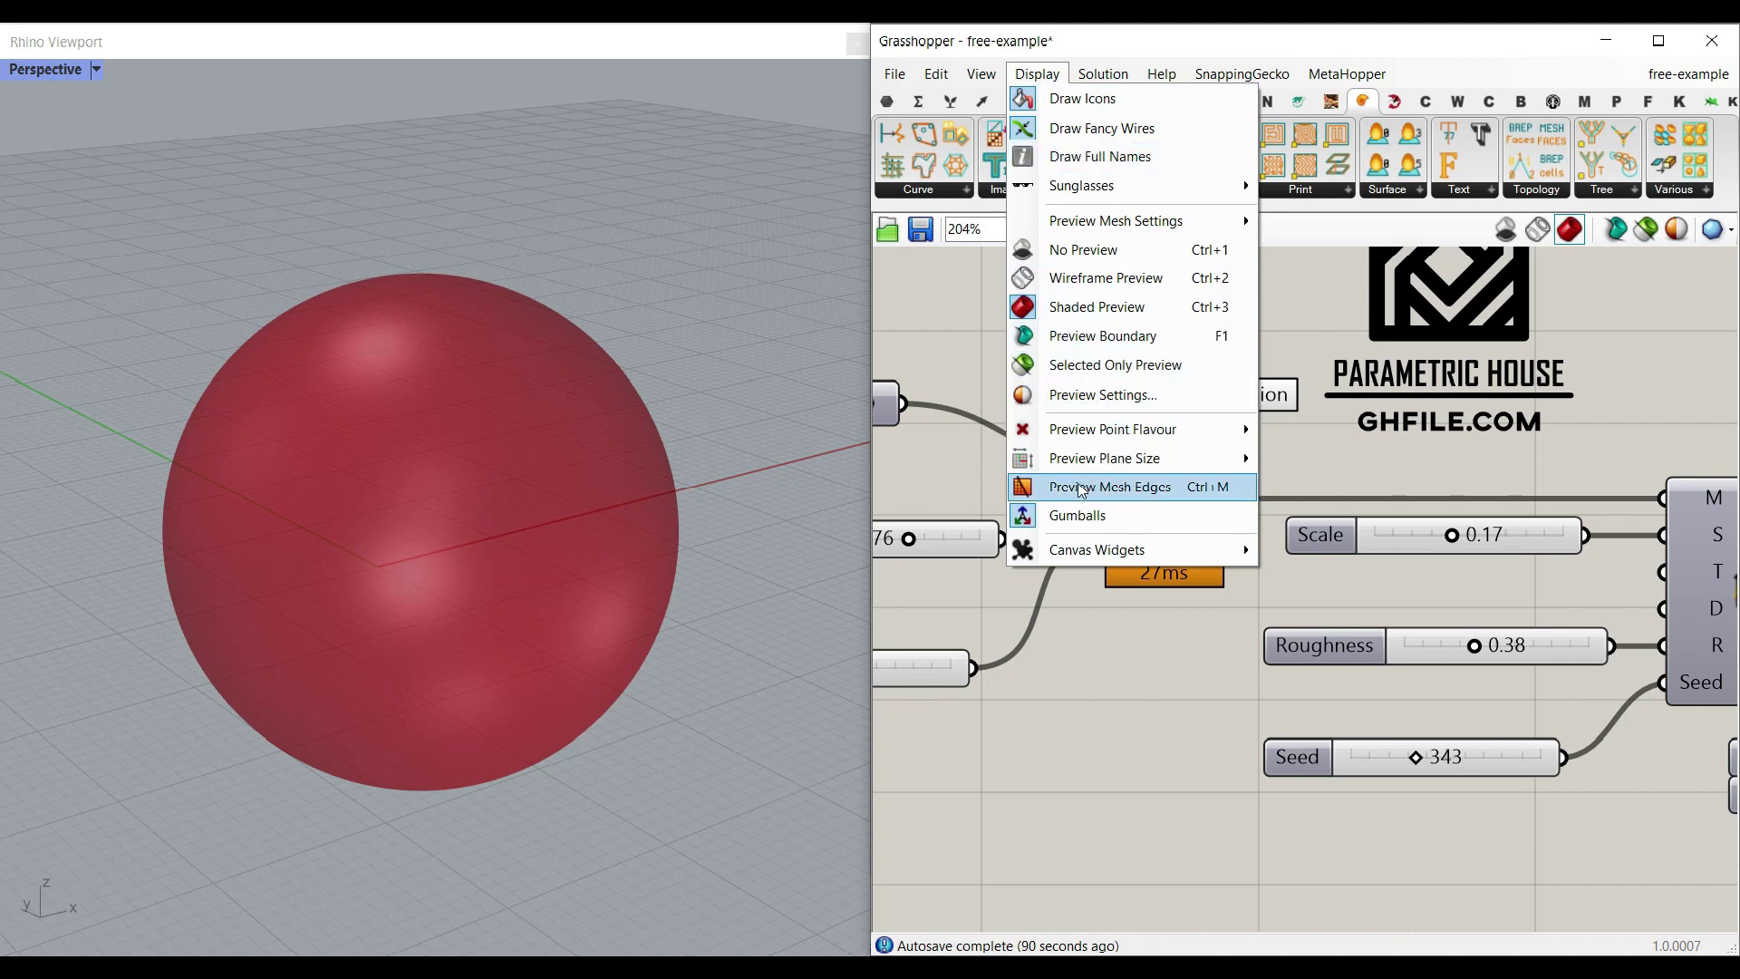
click(1124, 487)
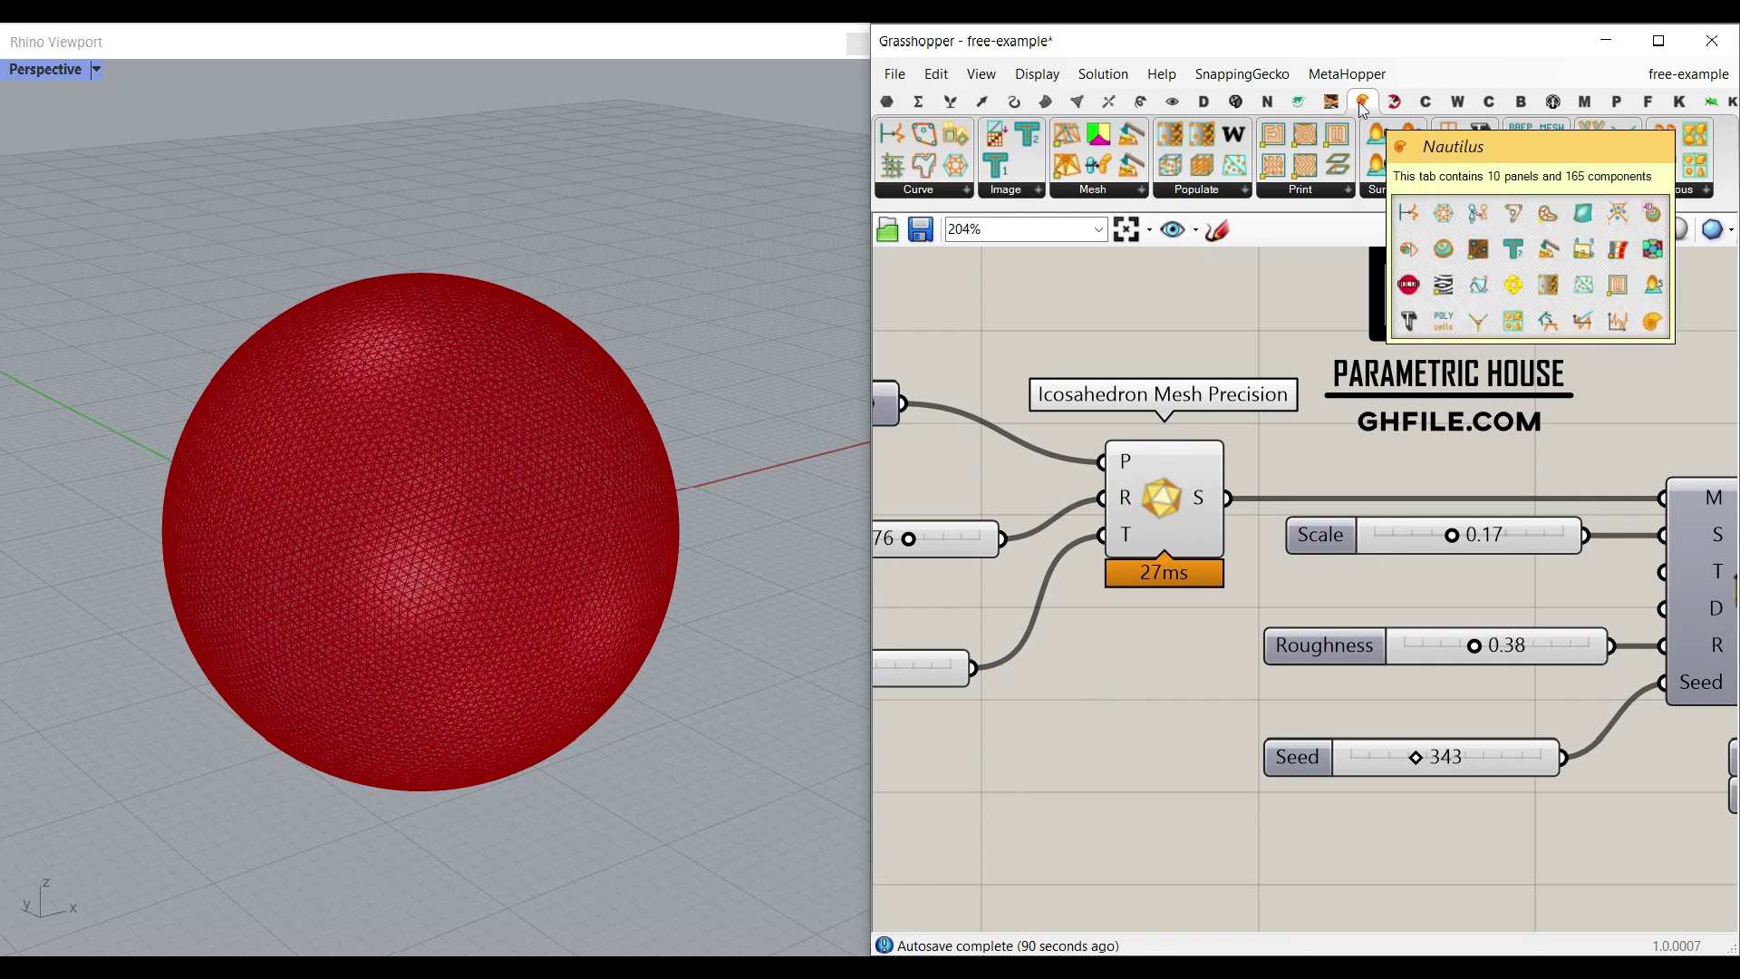
Step: Locate Icosahedron Mesh Precision among the Nautilus mesh components and inspect its inputs and sphere output on the canvas
click(1105, 195)
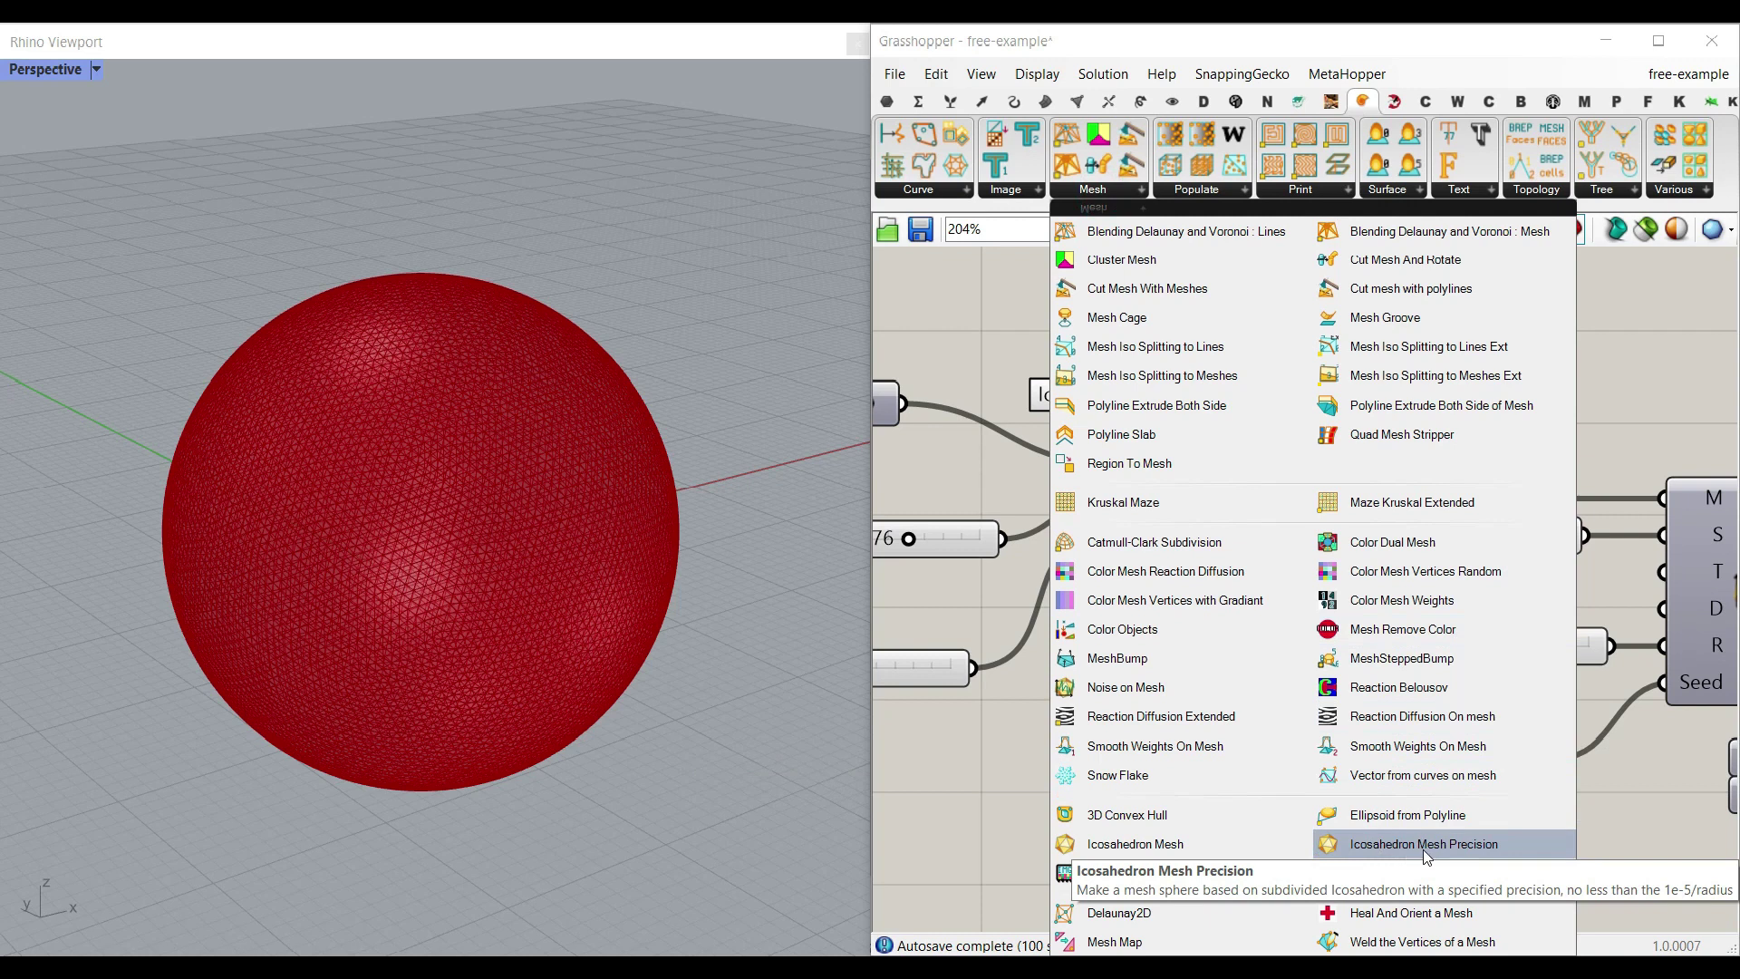
click(1465, 843)
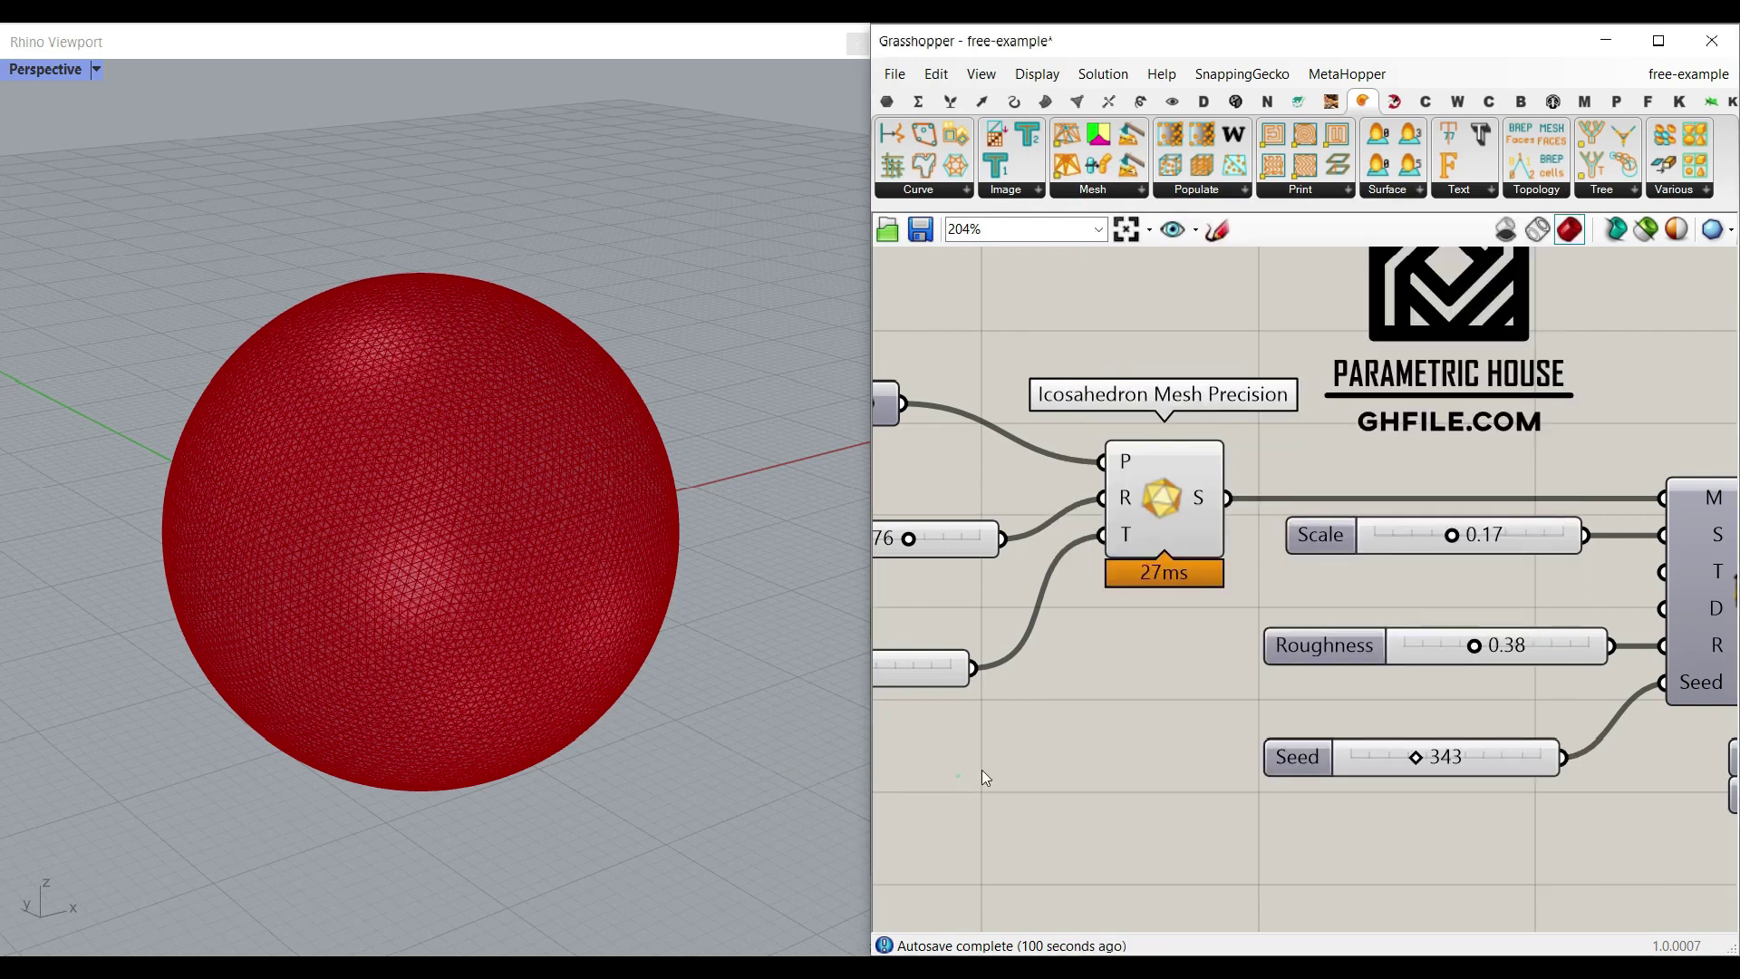
scroll(982, 770, up, 2)
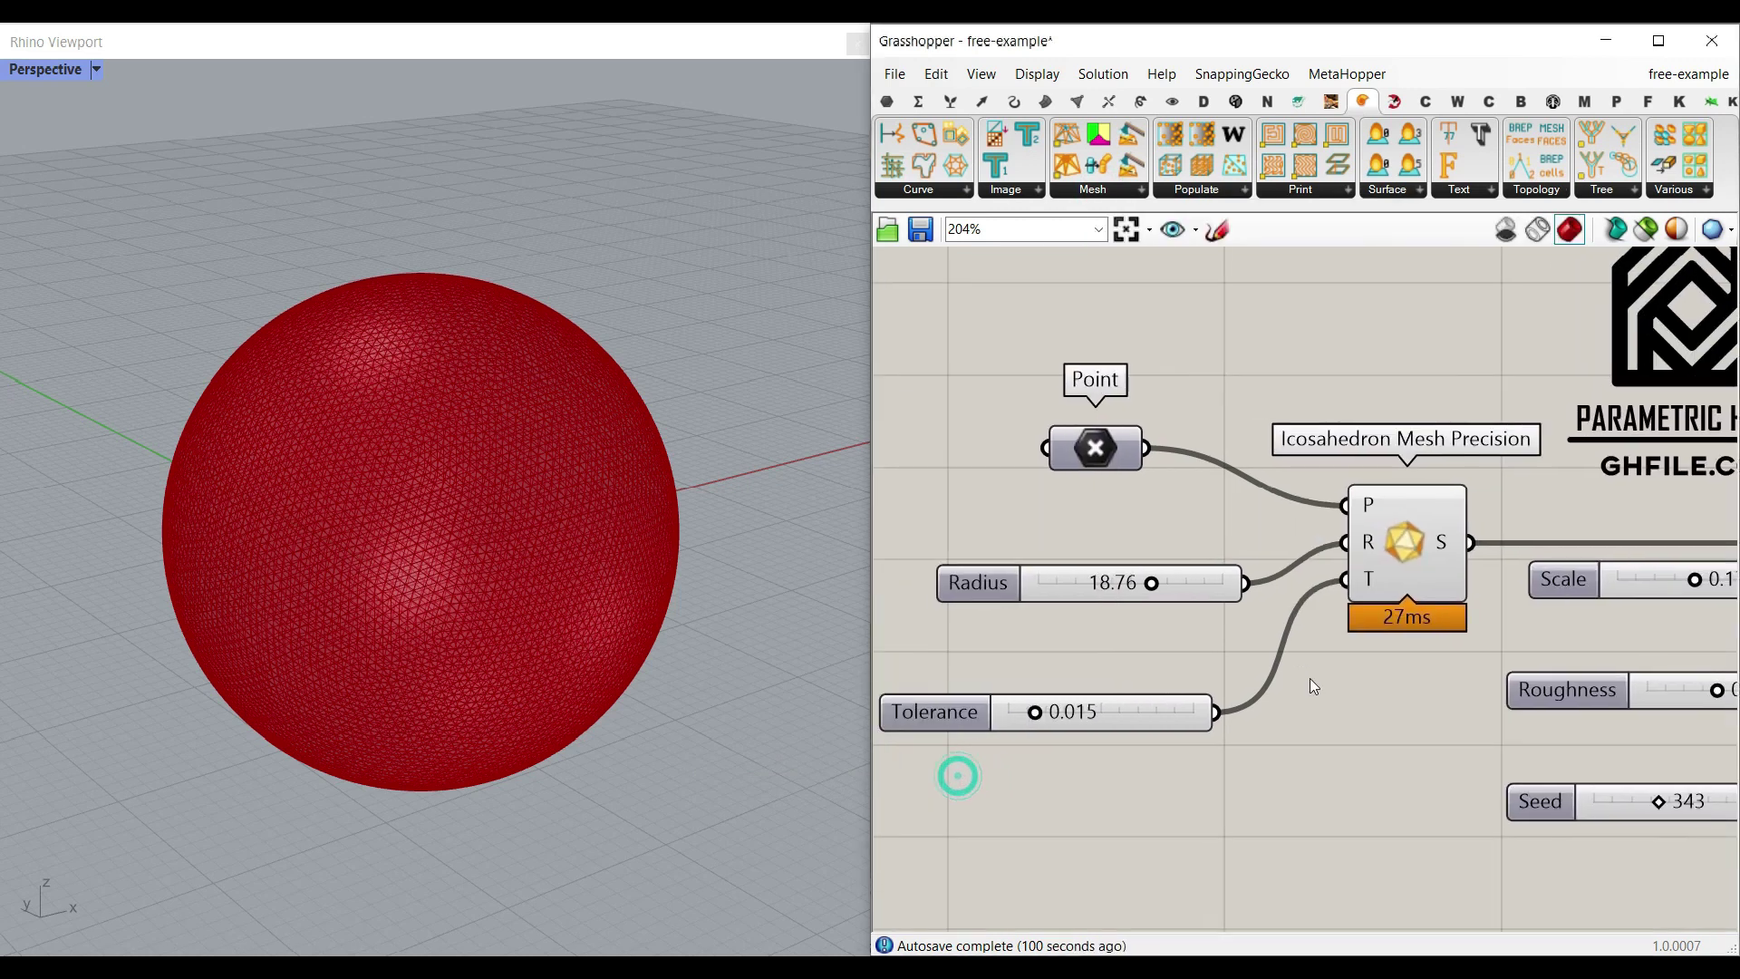
scroll(1341, 562, up, 1)
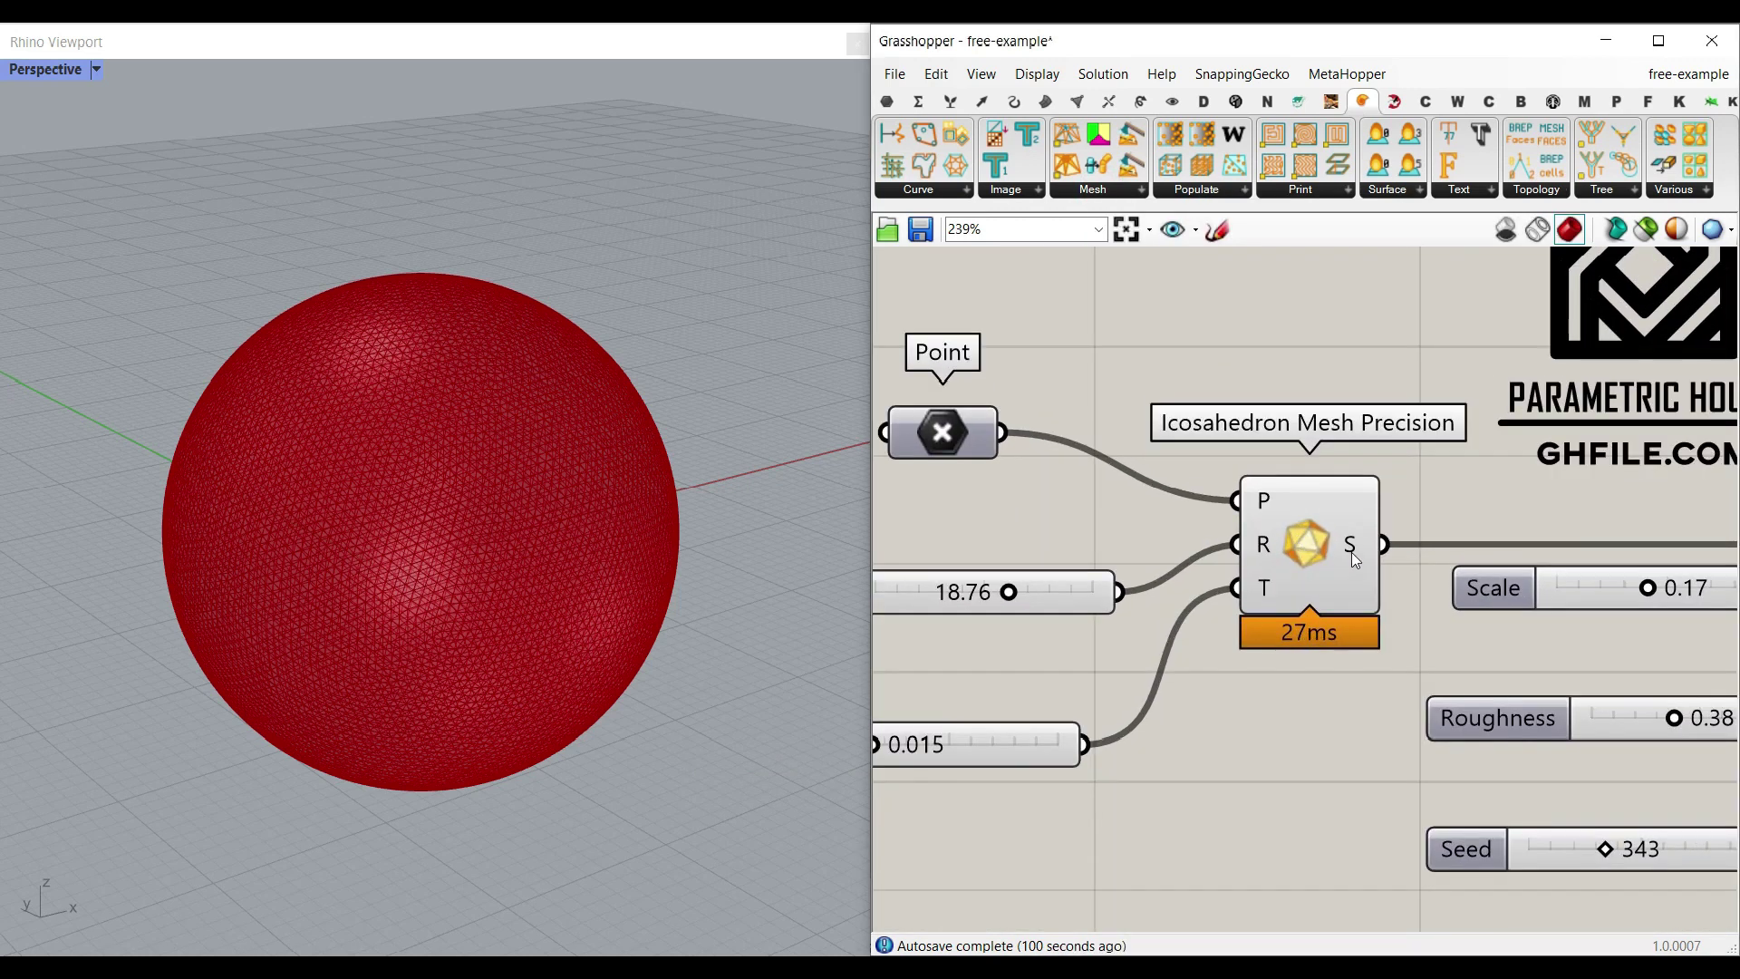
mouse_move(1351, 552)
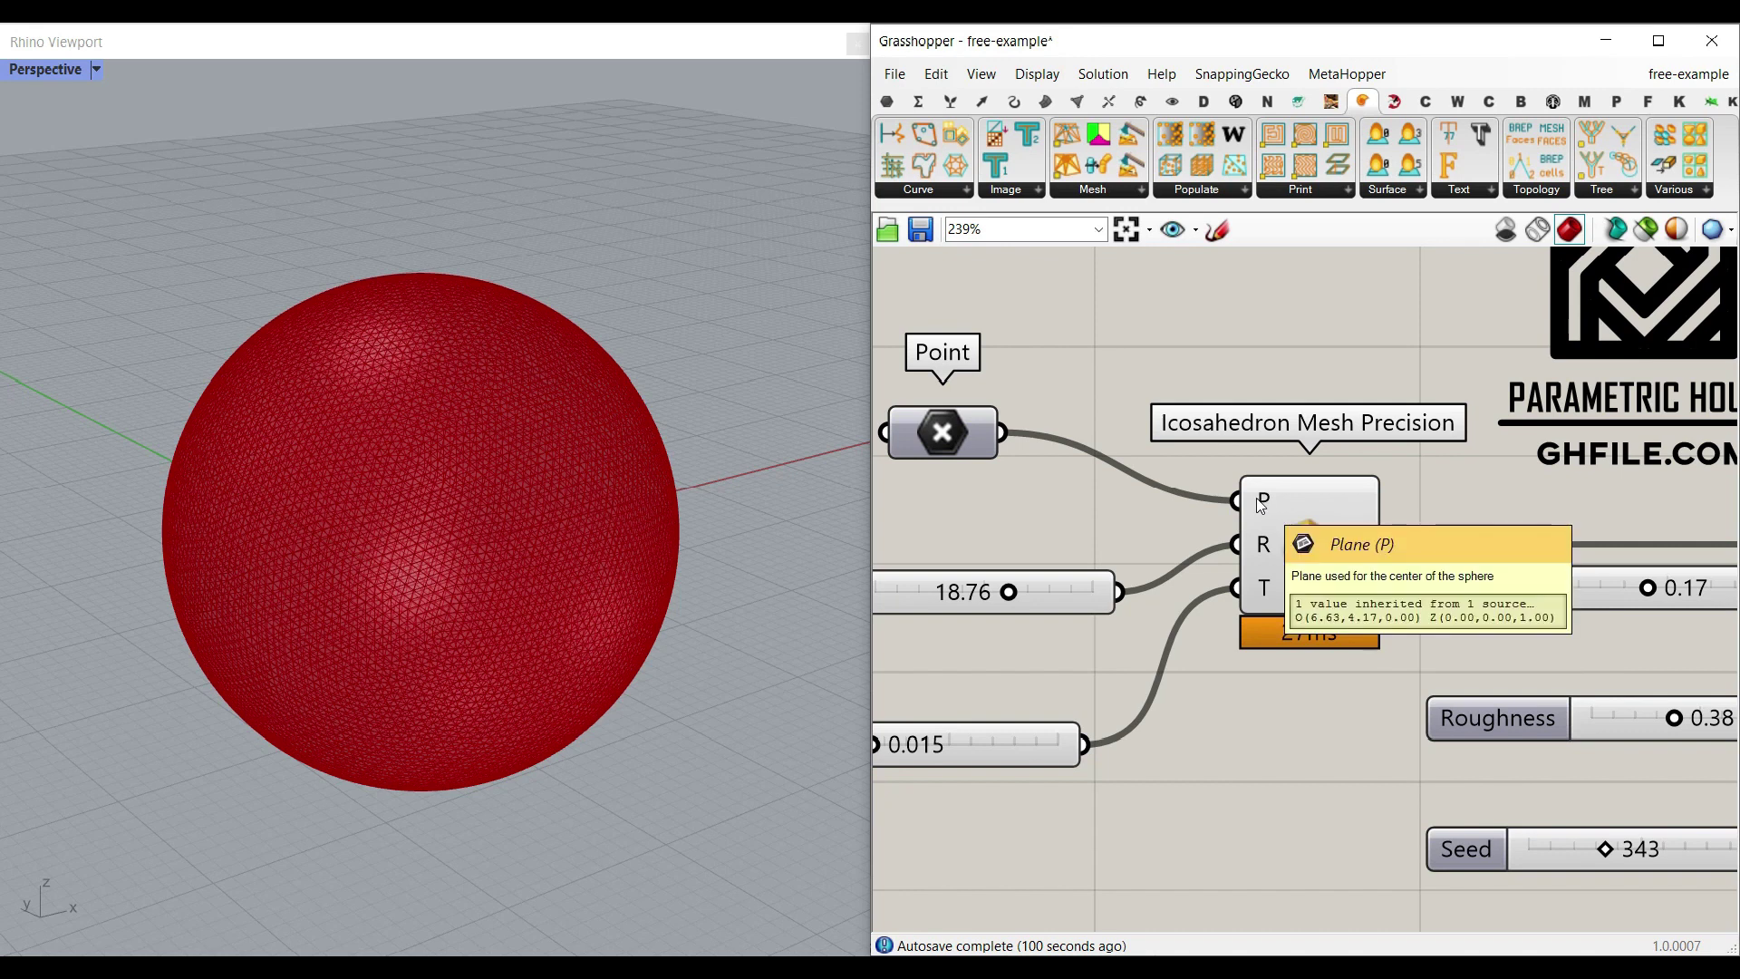
Step: Select the Point component and try shifting the sphere's centre along the green gumball axis in the viewport
right_drag(961, 438, 1026, 449)
right_click(1018, 437)
click(1040, 471)
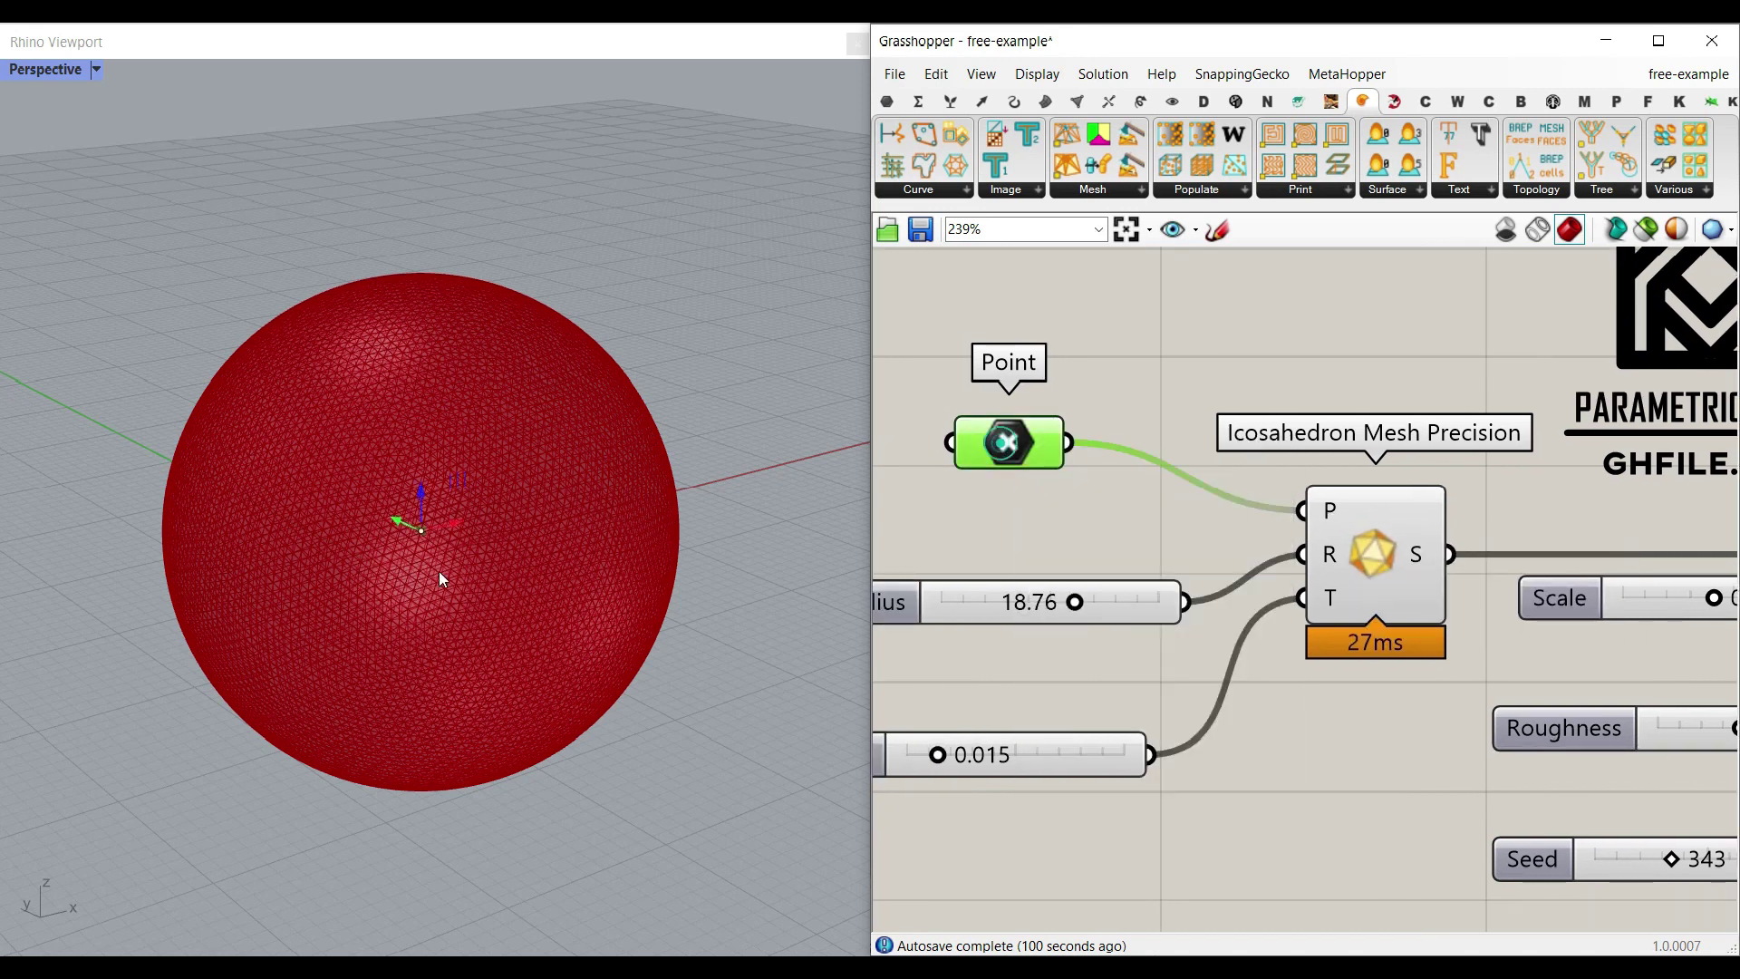
click(1037, 453)
right_drag(454, 578, 571, 598)
scroll(571, 598, down, 4)
mouse_move(454, 567)
mouse_down()
mouse_move(415, 565)
mouse_move(456, 571)
mouse_up()
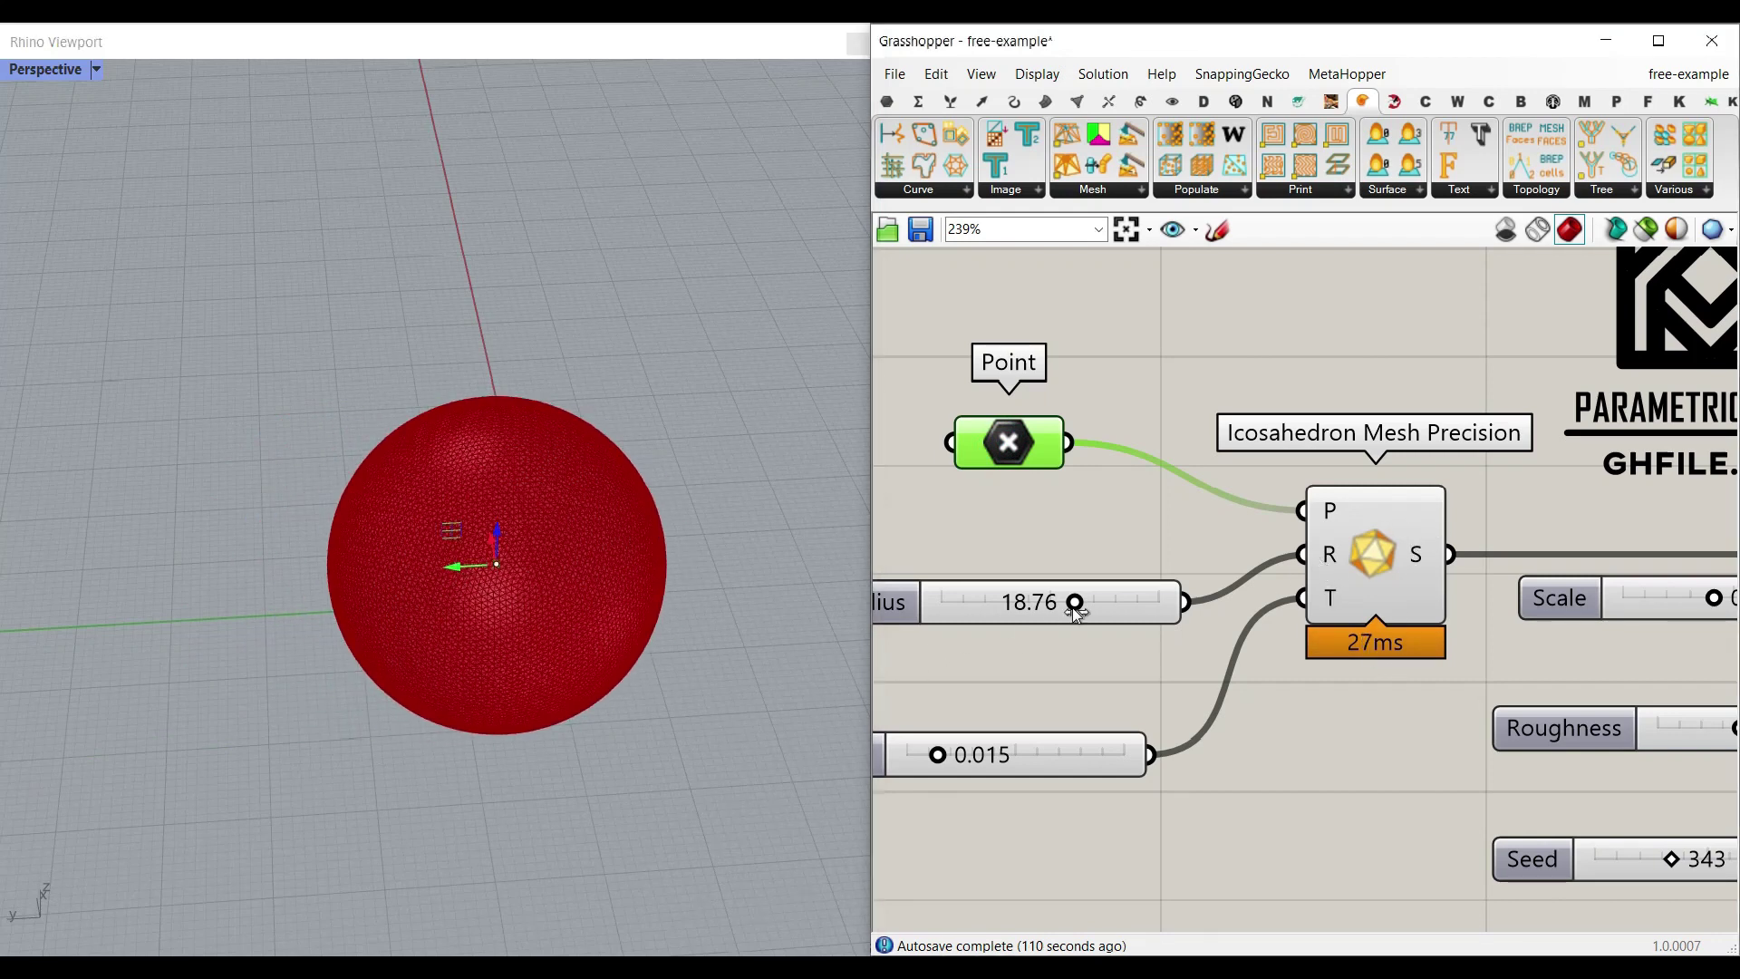
Step: Set the sphere's Radius to 20.70 and its Tolerance to 0.100
mouse_move(1073, 605)
mouse_down()
mouse_move(1033, 609)
mouse_move(1086, 609)
mouse_move(1072, 613)
mouse_up()
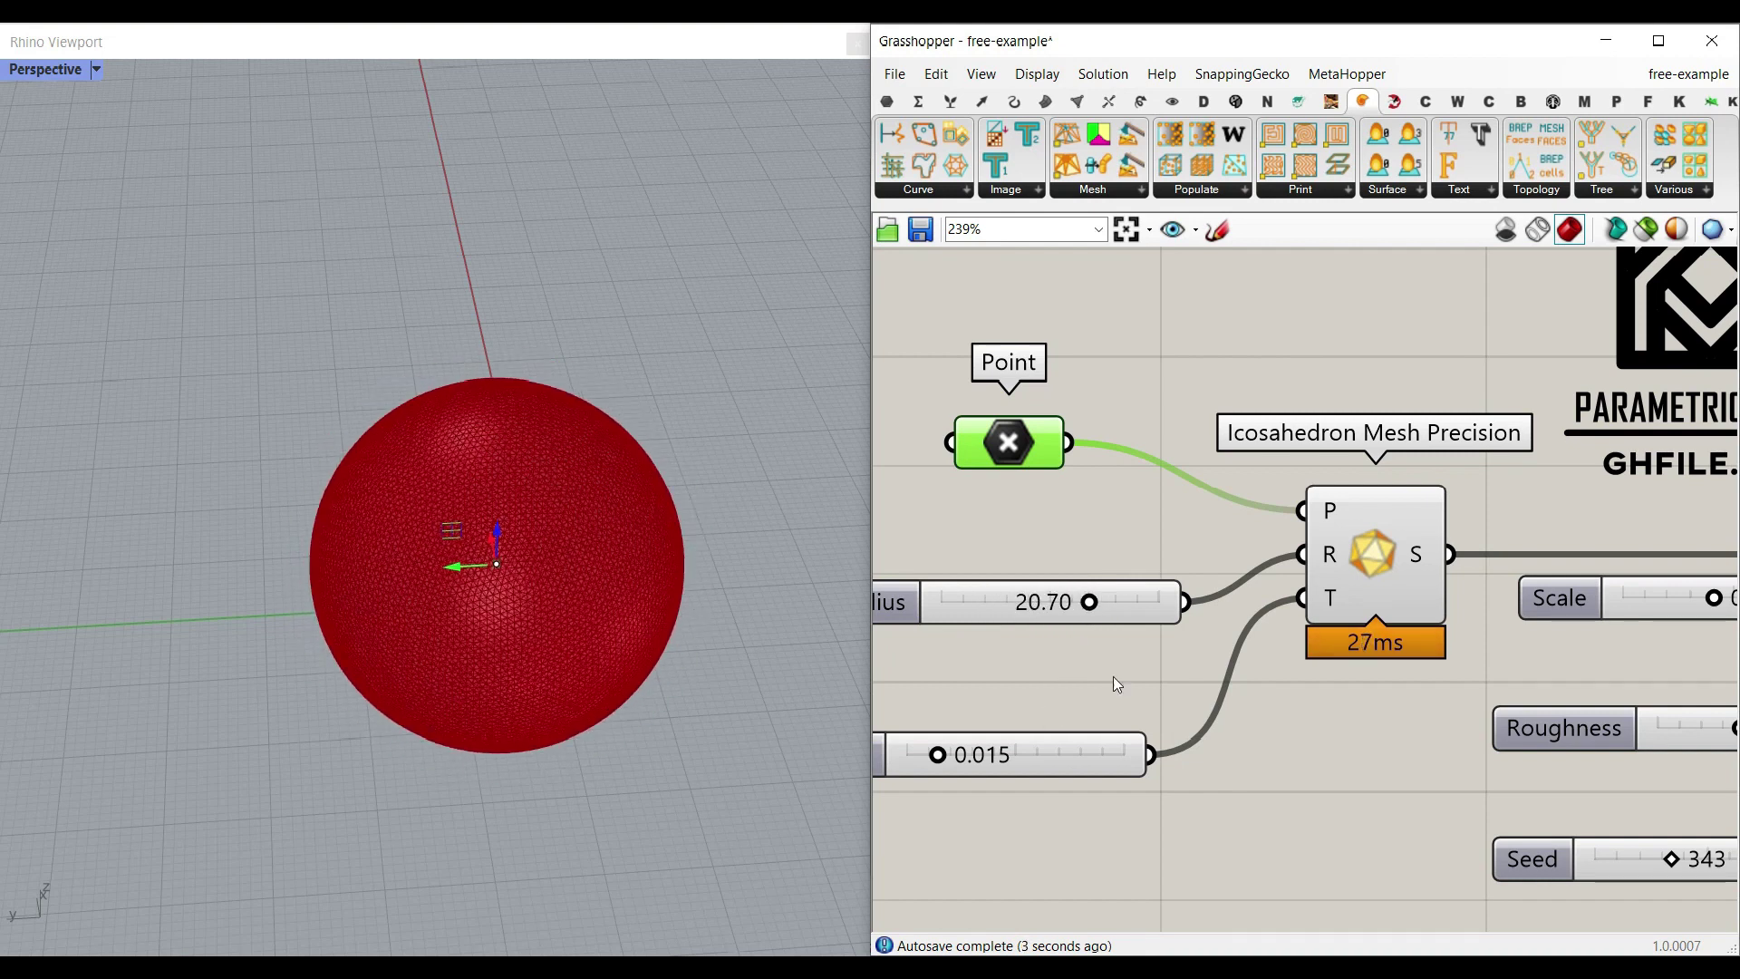
right_drag(1339, 657, 1439, 623)
drag(1038, 725, 1249, 719)
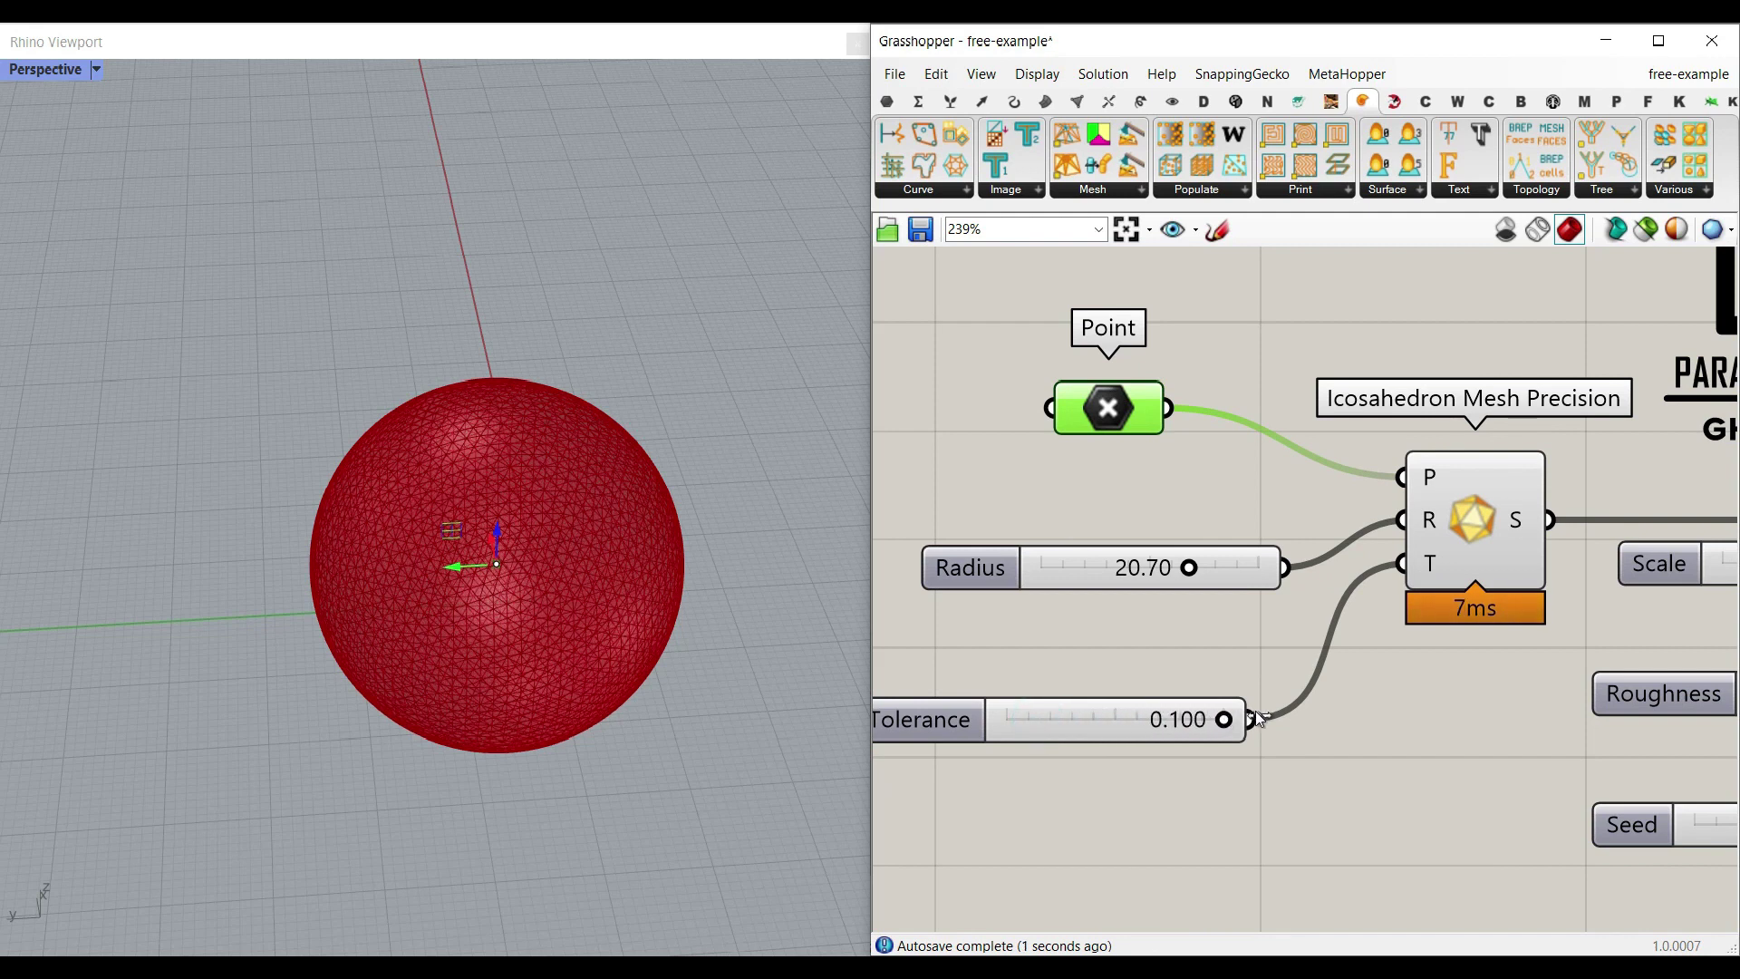
Step: Bake the Icosahedron Mesh Precision sphere and inspect its triangular faces up close
right_click(1520, 518)
click(1557, 556)
click(1562, 766)
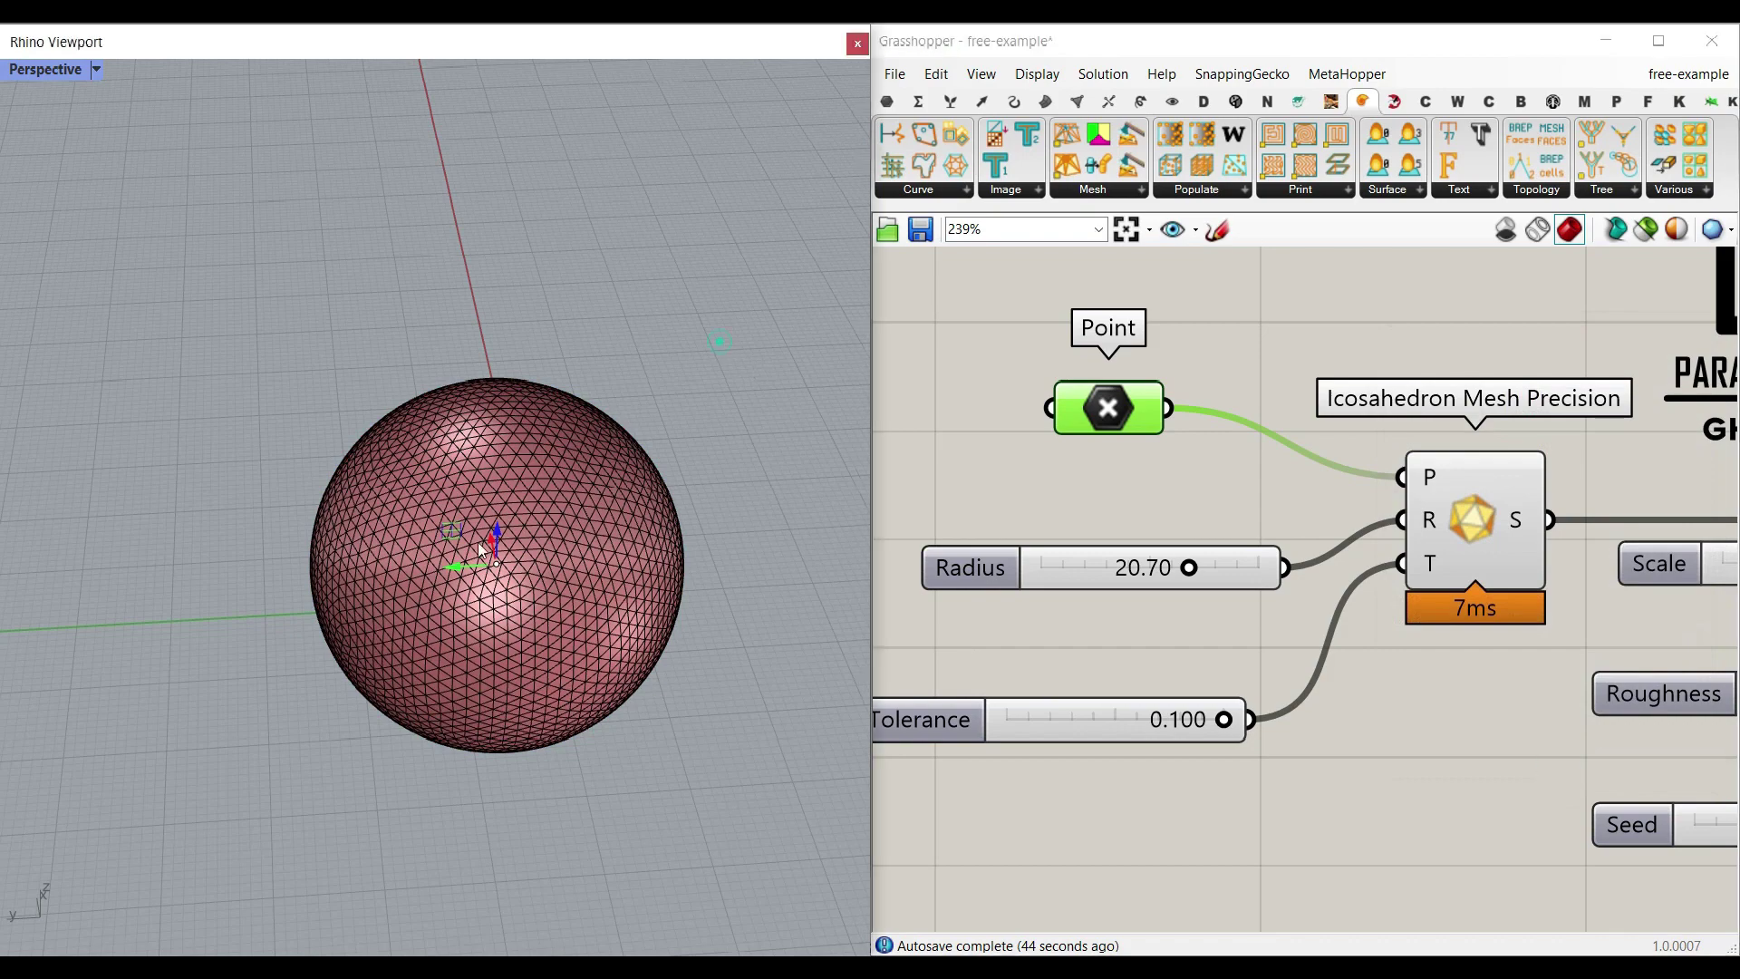
scroll(617, 601, up, 6)
scroll(617, 601, down, 5)
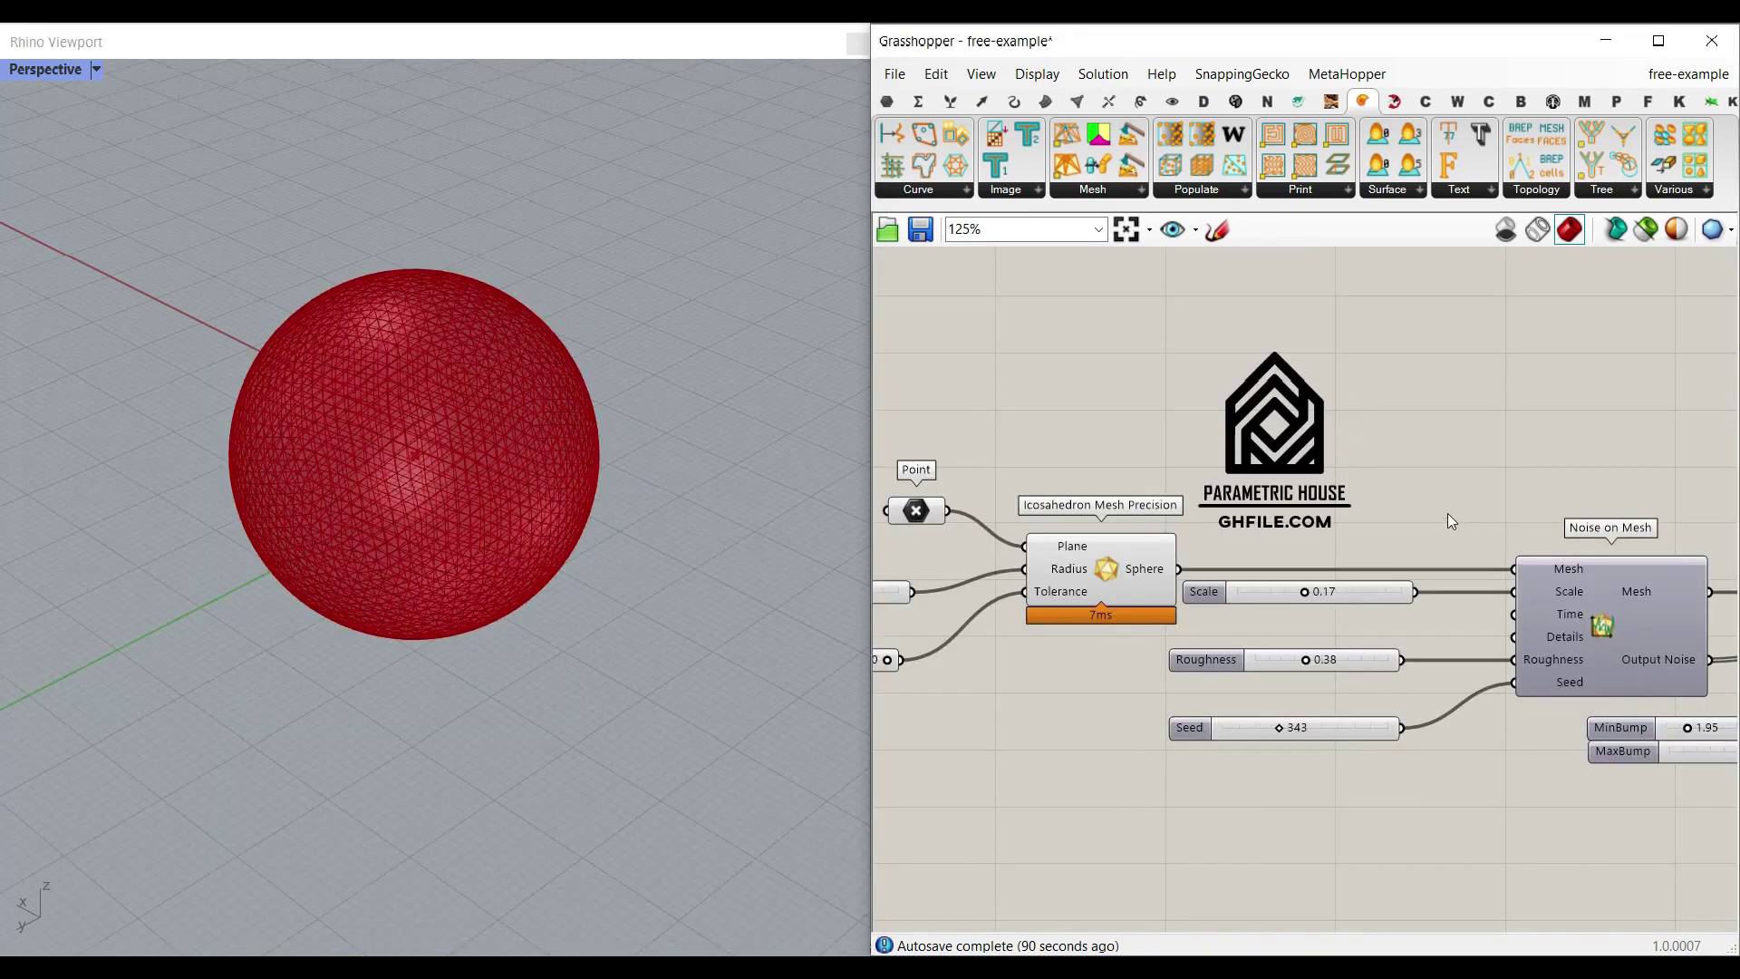
Step: Locate Noise on Mesh among the Nautilus mesh components and examine its inputs and outputs on the canvas
right_drag(1449, 513, 1153, 521)
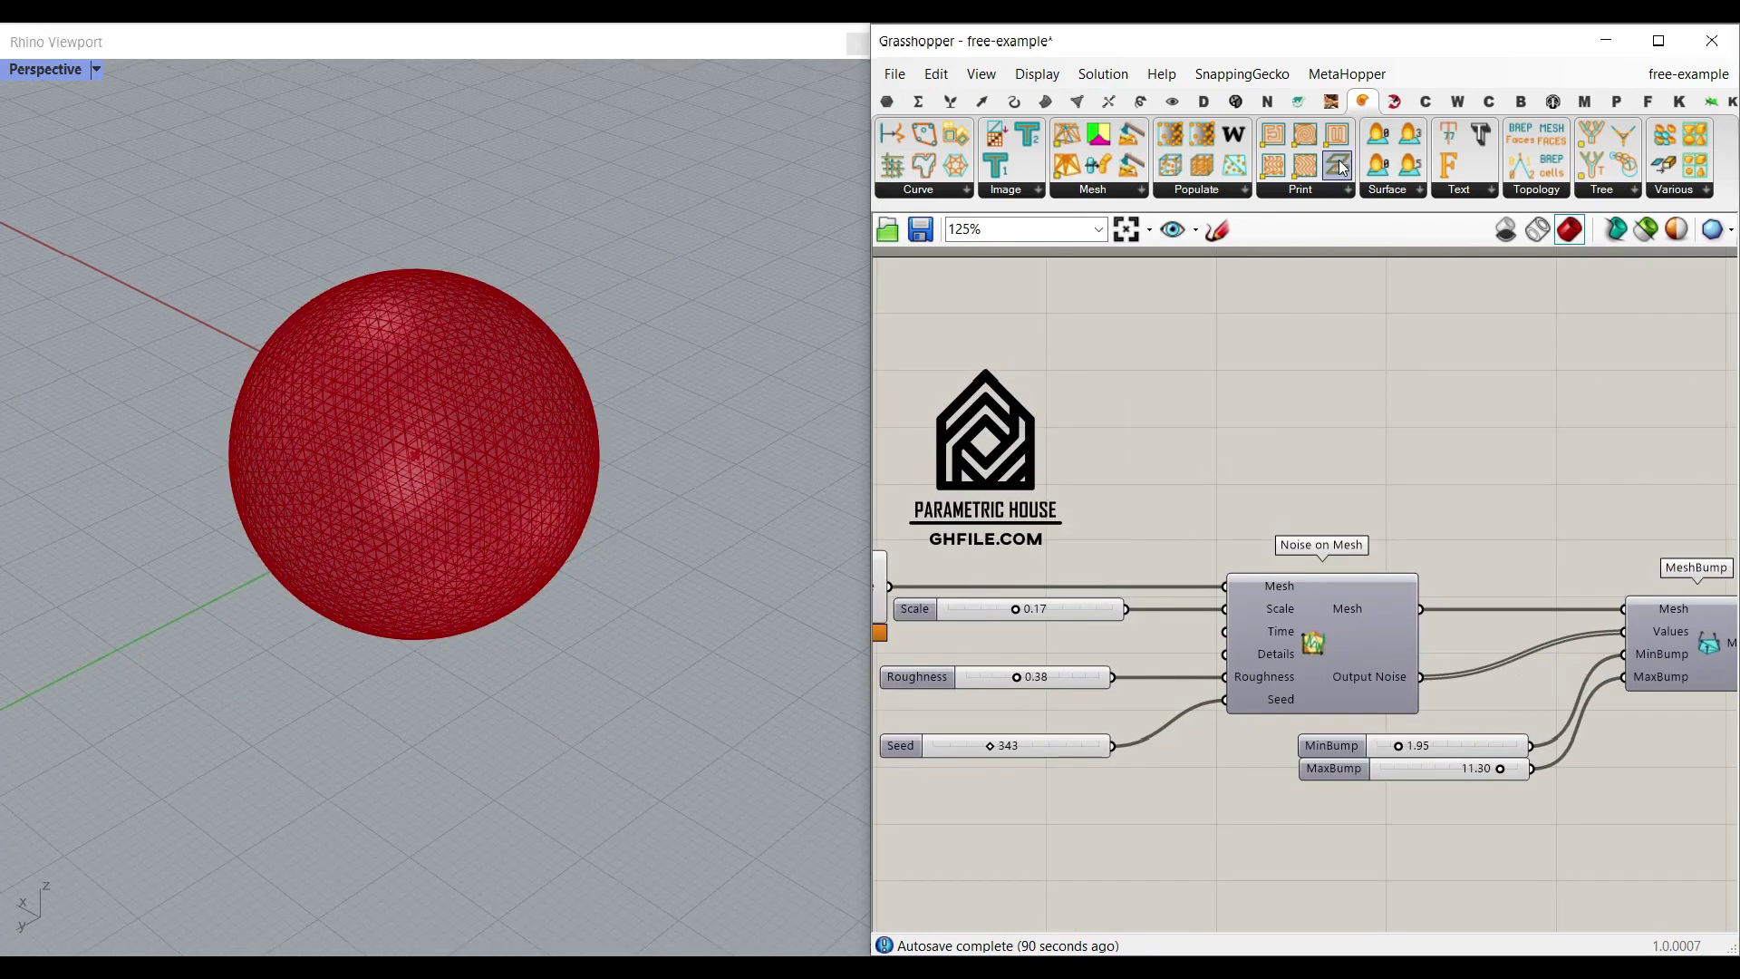
click(1362, 104)
click(1109, 189)
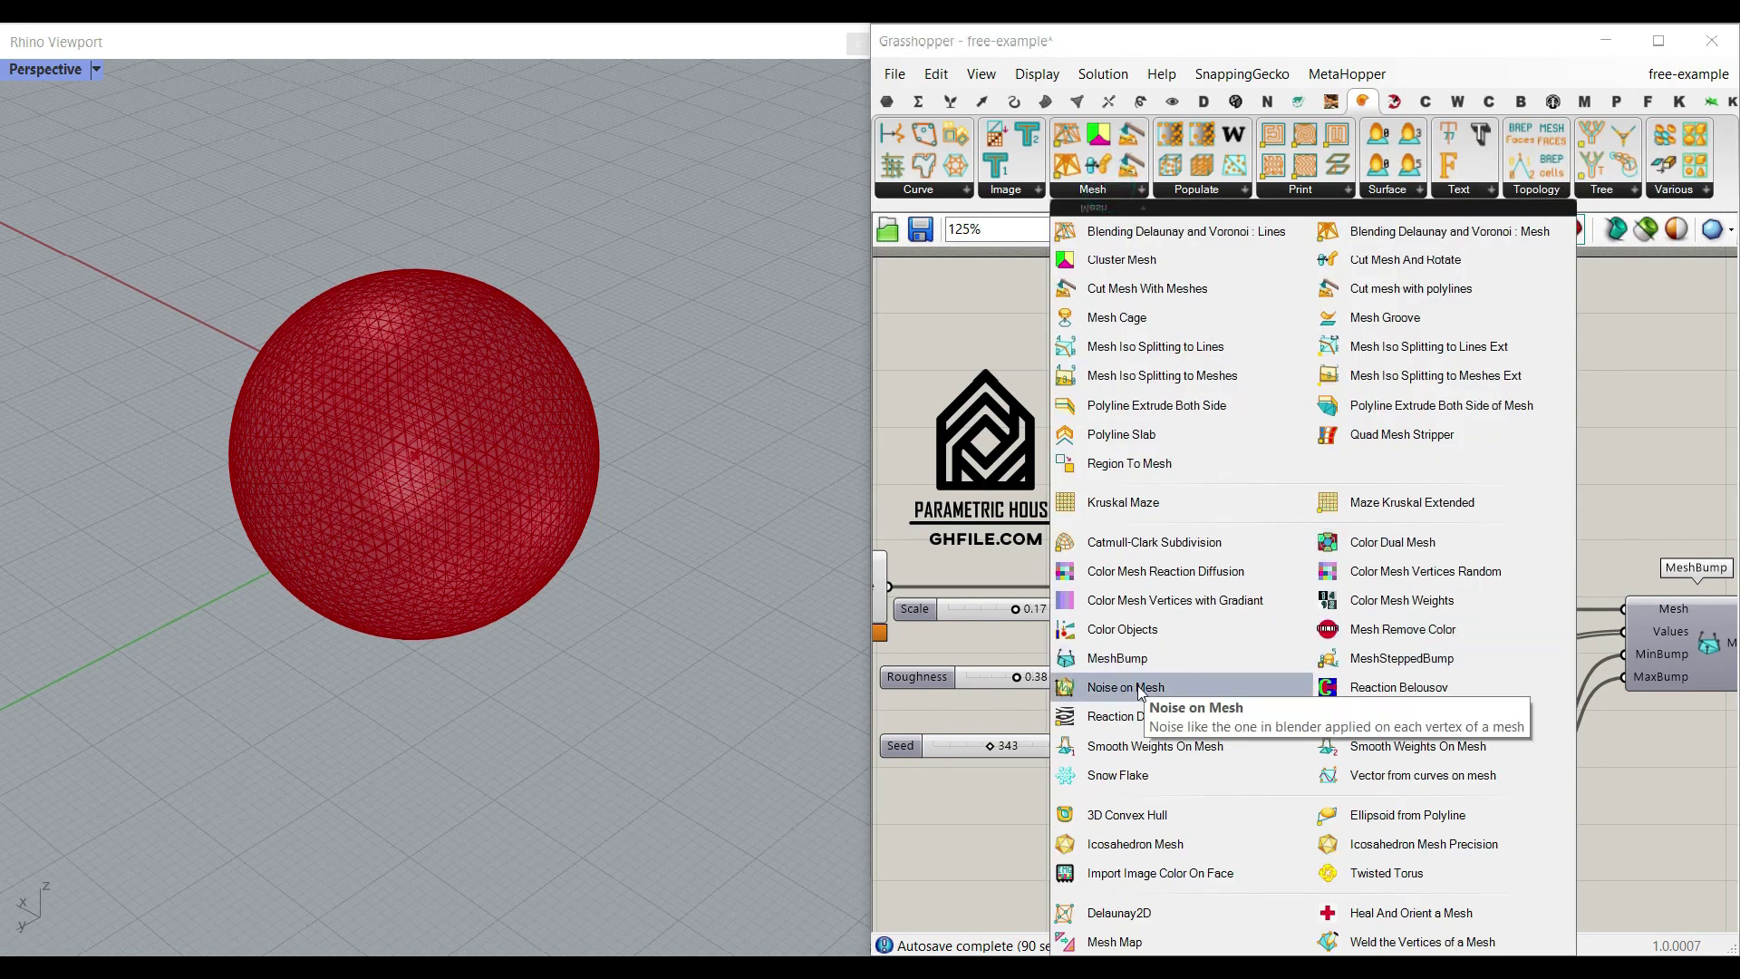
click(1679, 486)
right_drag(1418, 584, 1165, 461)
scroll(1123, 485, up, 4)
right_drag(1088, 504, 1233, 493)
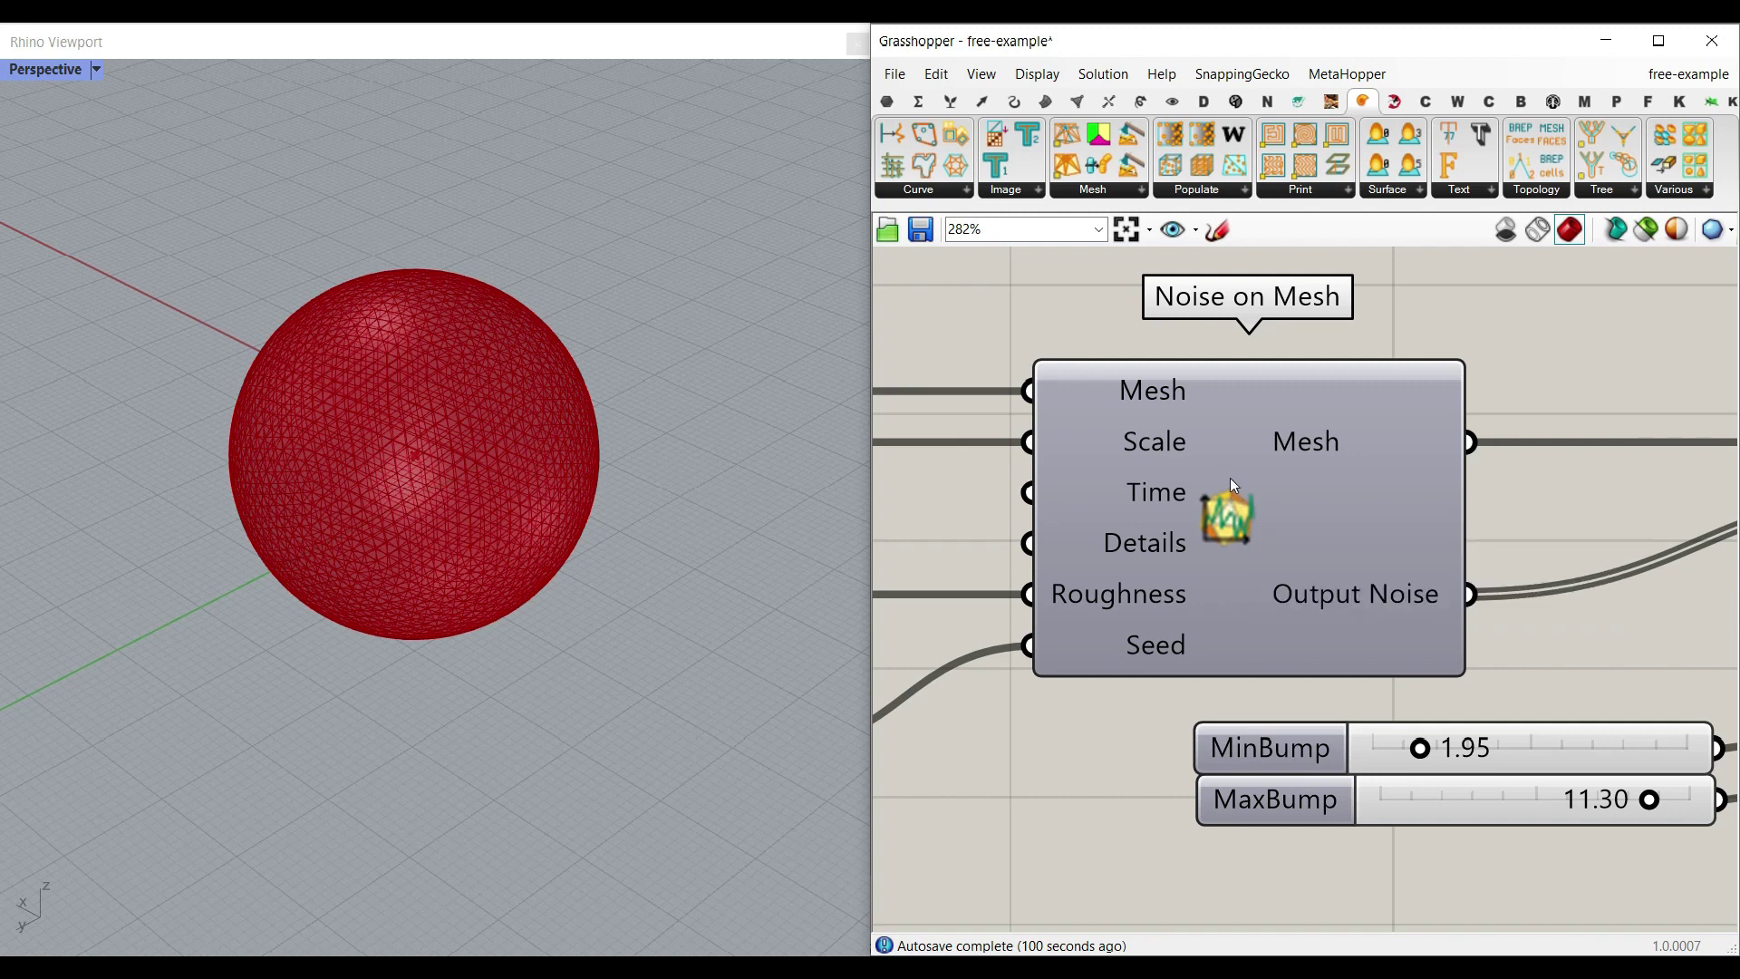
right_drag(1114, 498, 1457, 553)
scroll(1269, 494, down, 2)
right_drag(961, 489, 1265, 497)
right_drag(1709, 470, 1432, 471)
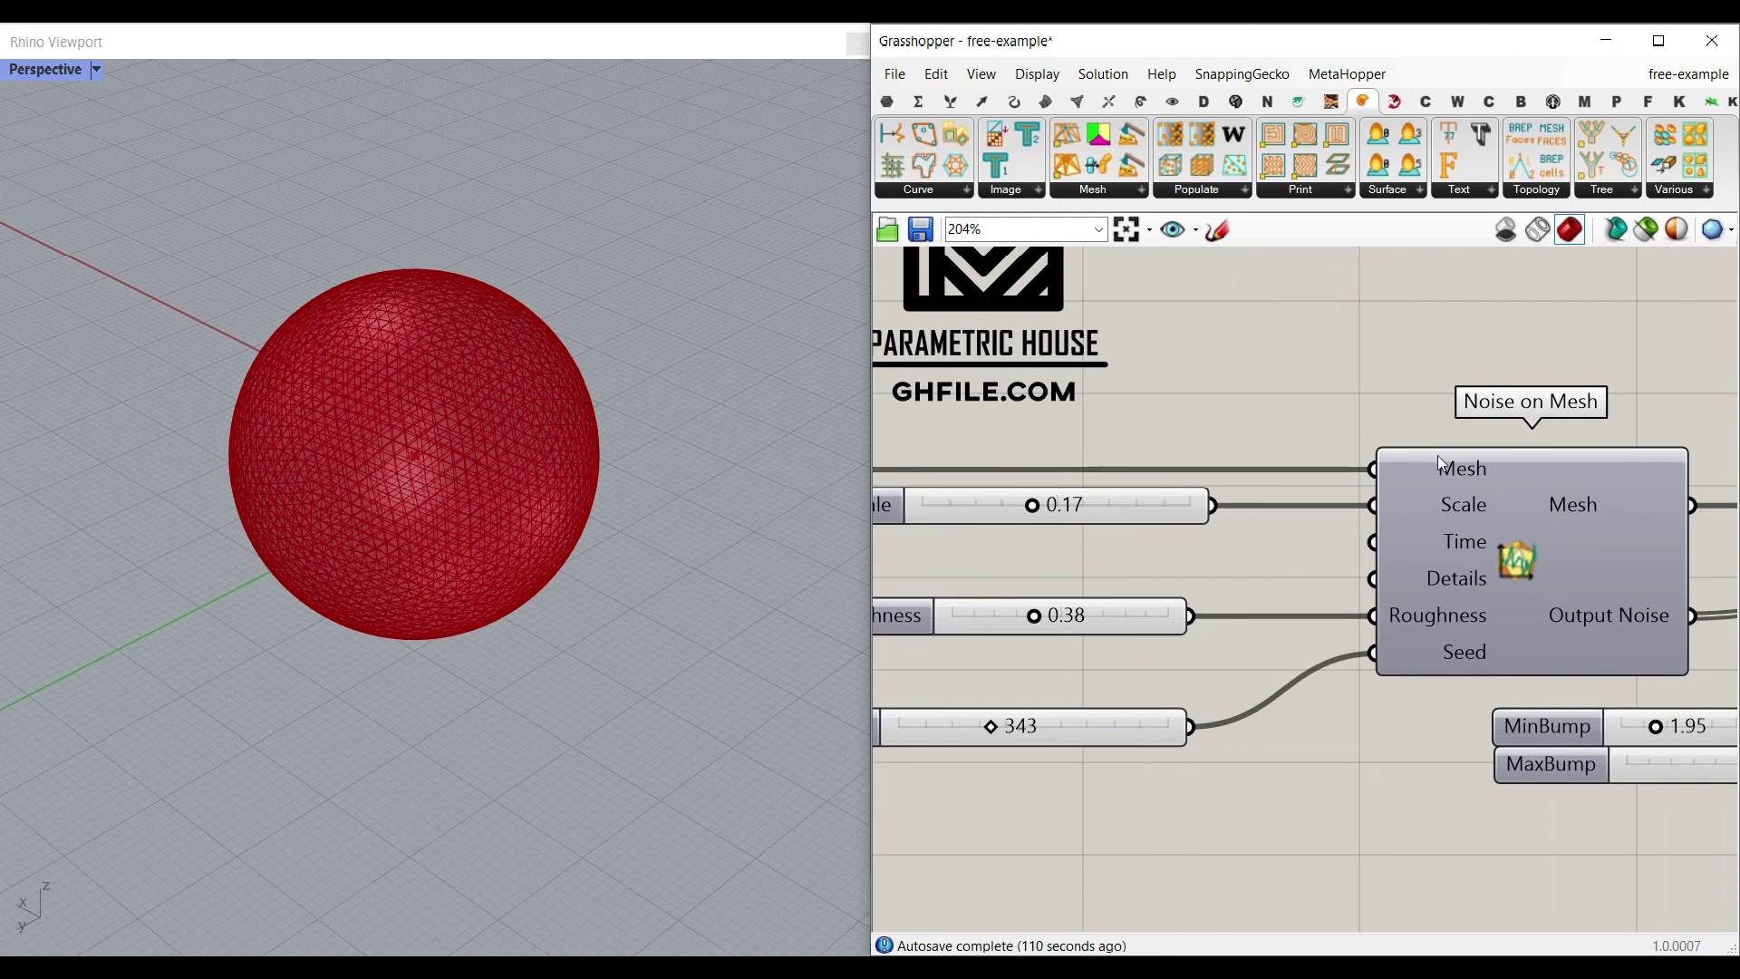
right_drag(1031, 510, 1400, 529)
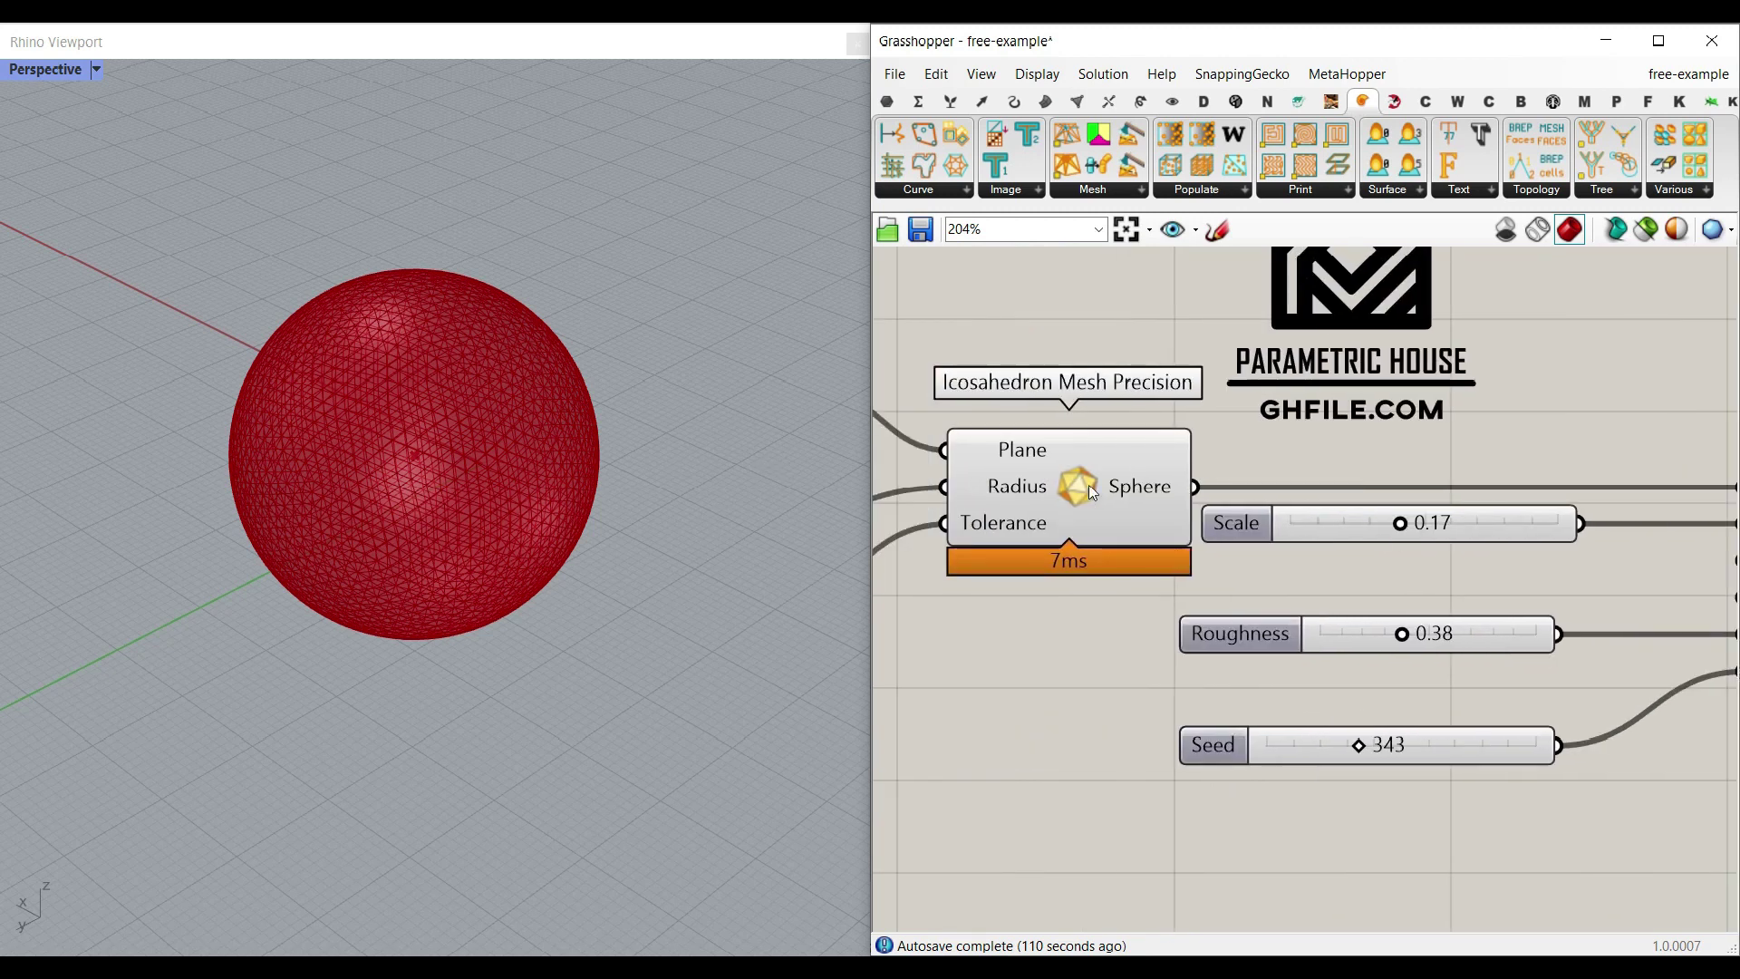
Step: Hide the Icosahedron Mesh Precision preview, show the Noise on Mesh preview, and turn off the preview mesh edges
right_click(1087, 486)
click(1089, 509)
right_drag(1534, 573, 1149, 544)
right_click(1479, 550)
click(1512, 573)
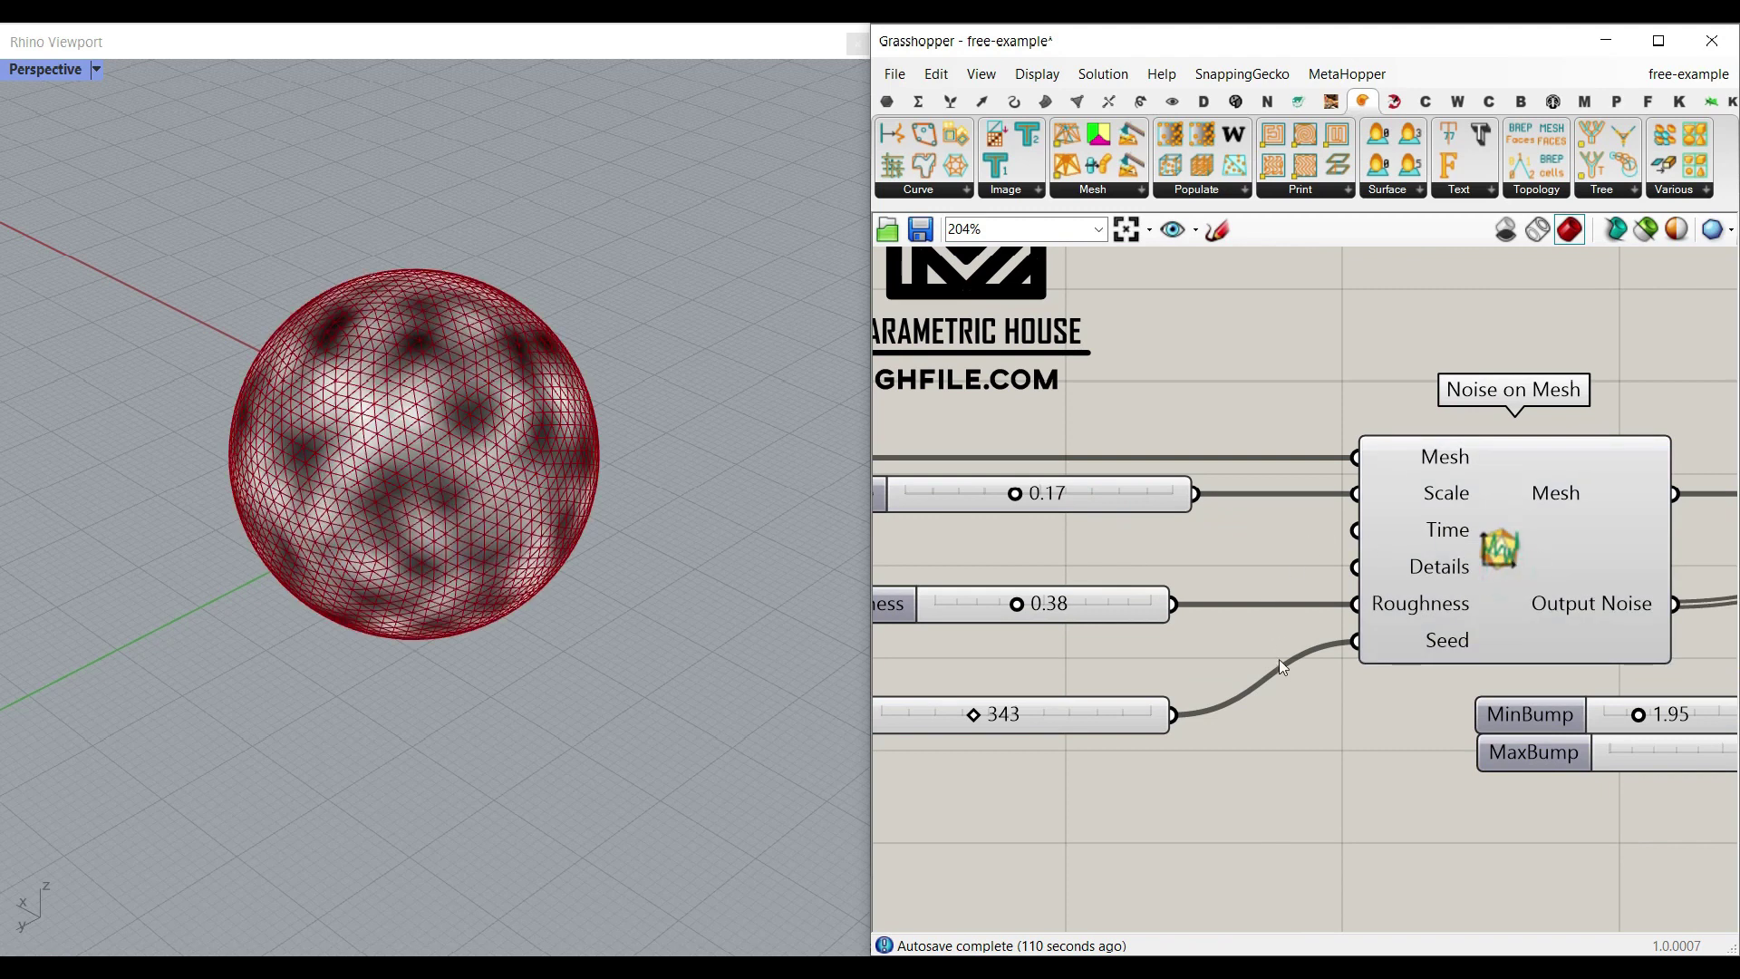
click(1037, 73)
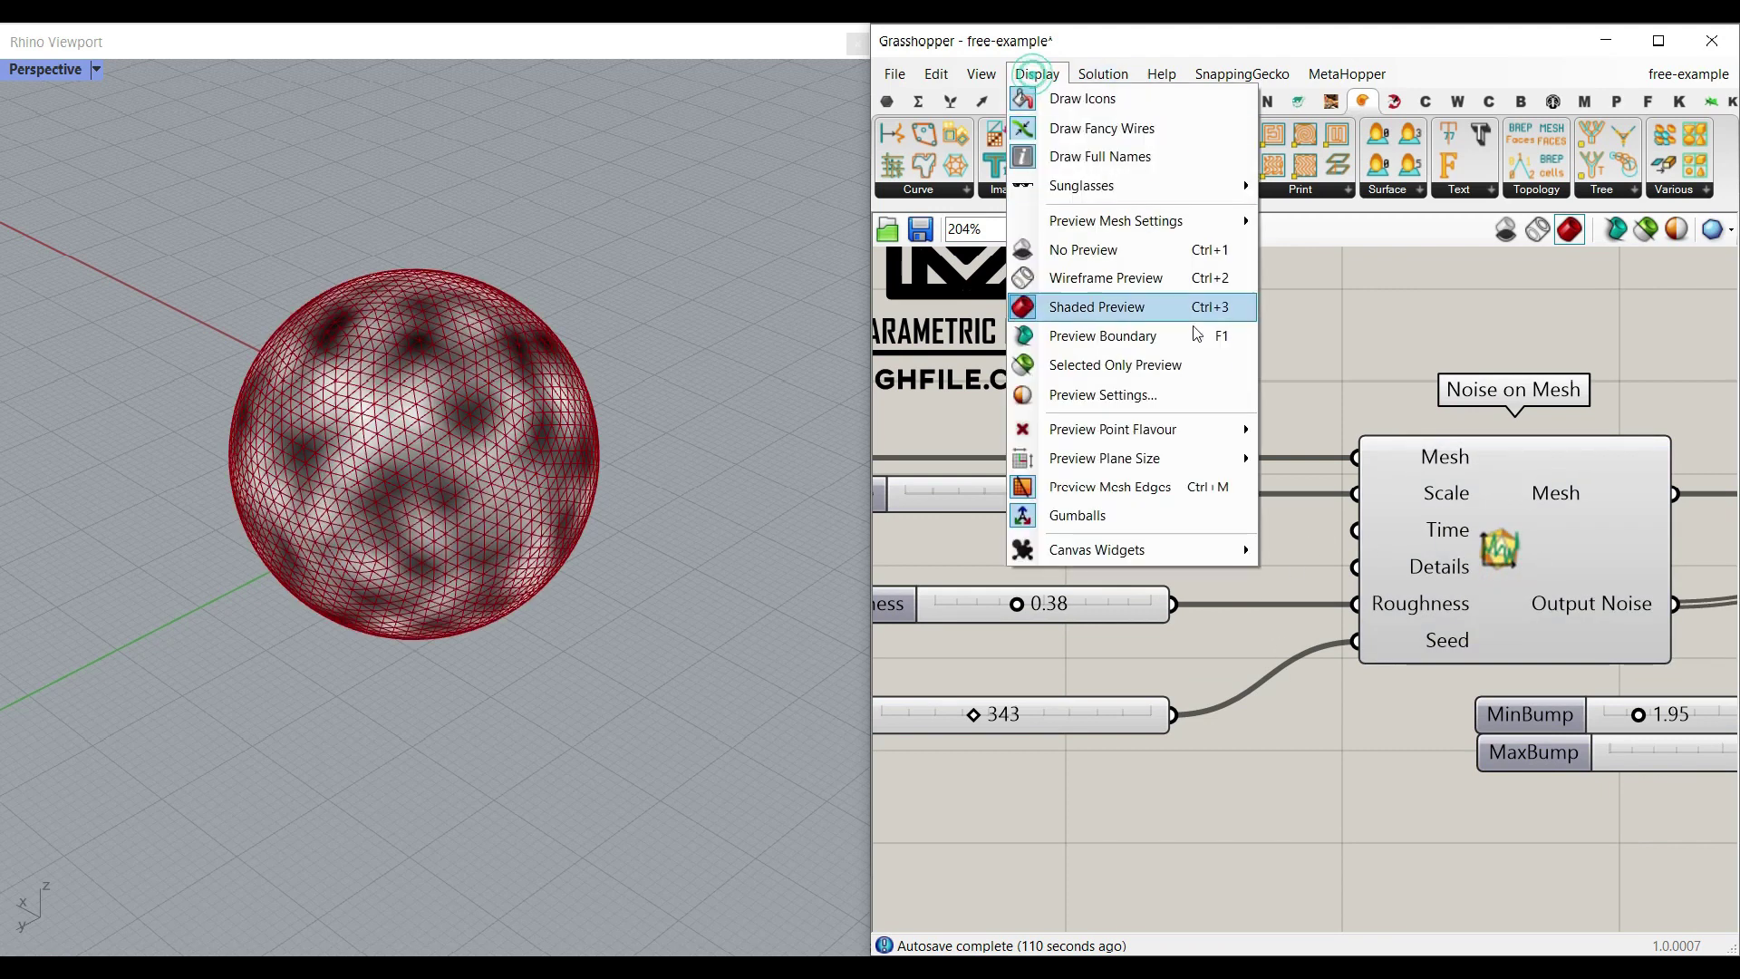
click(1119, 487)
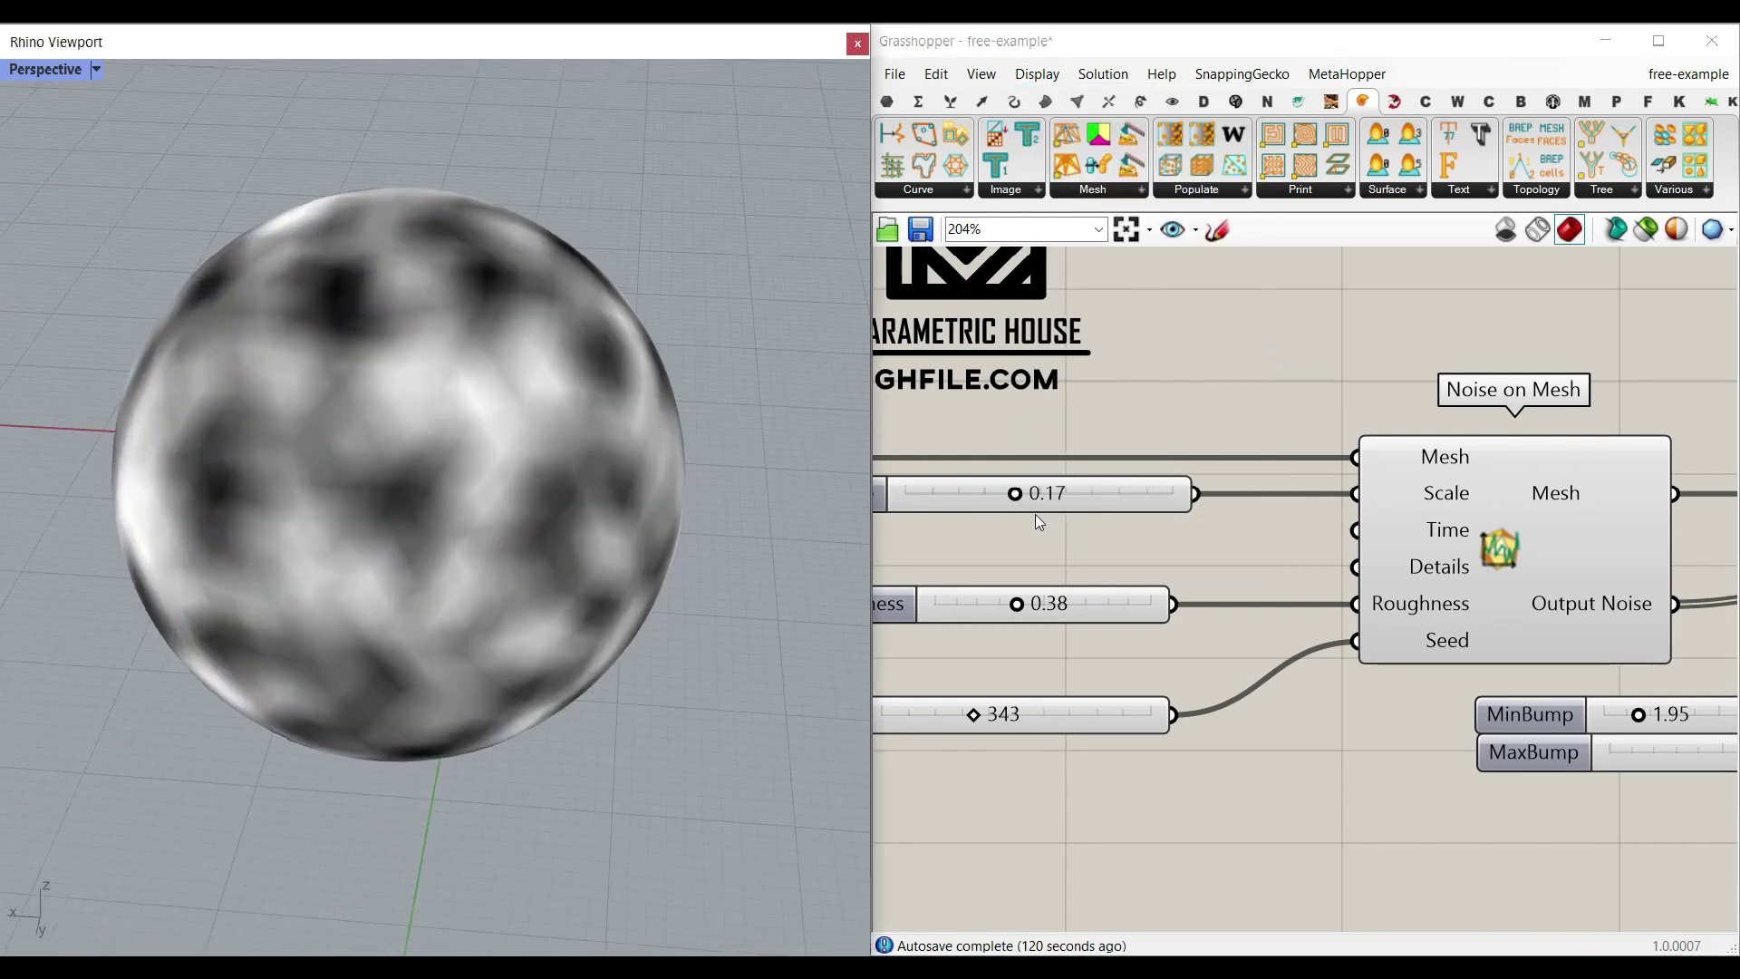
Step: Set the noise Scale to 0.21 and the sphere's Tolerance to 0.017
mouse_move(1009, 491)
mouse_down()
mouse_move(1079, 494)
mouse_move(961, 493)
mouse_move(1064, 503)
mouse_move(963, 499)
mouse_move(1037, 505)
mouse_move(1028, 519)
mouse_up()
right_drag(1026, 517, 1387, 503)
right_drag(1073, 490, 1233, 501)
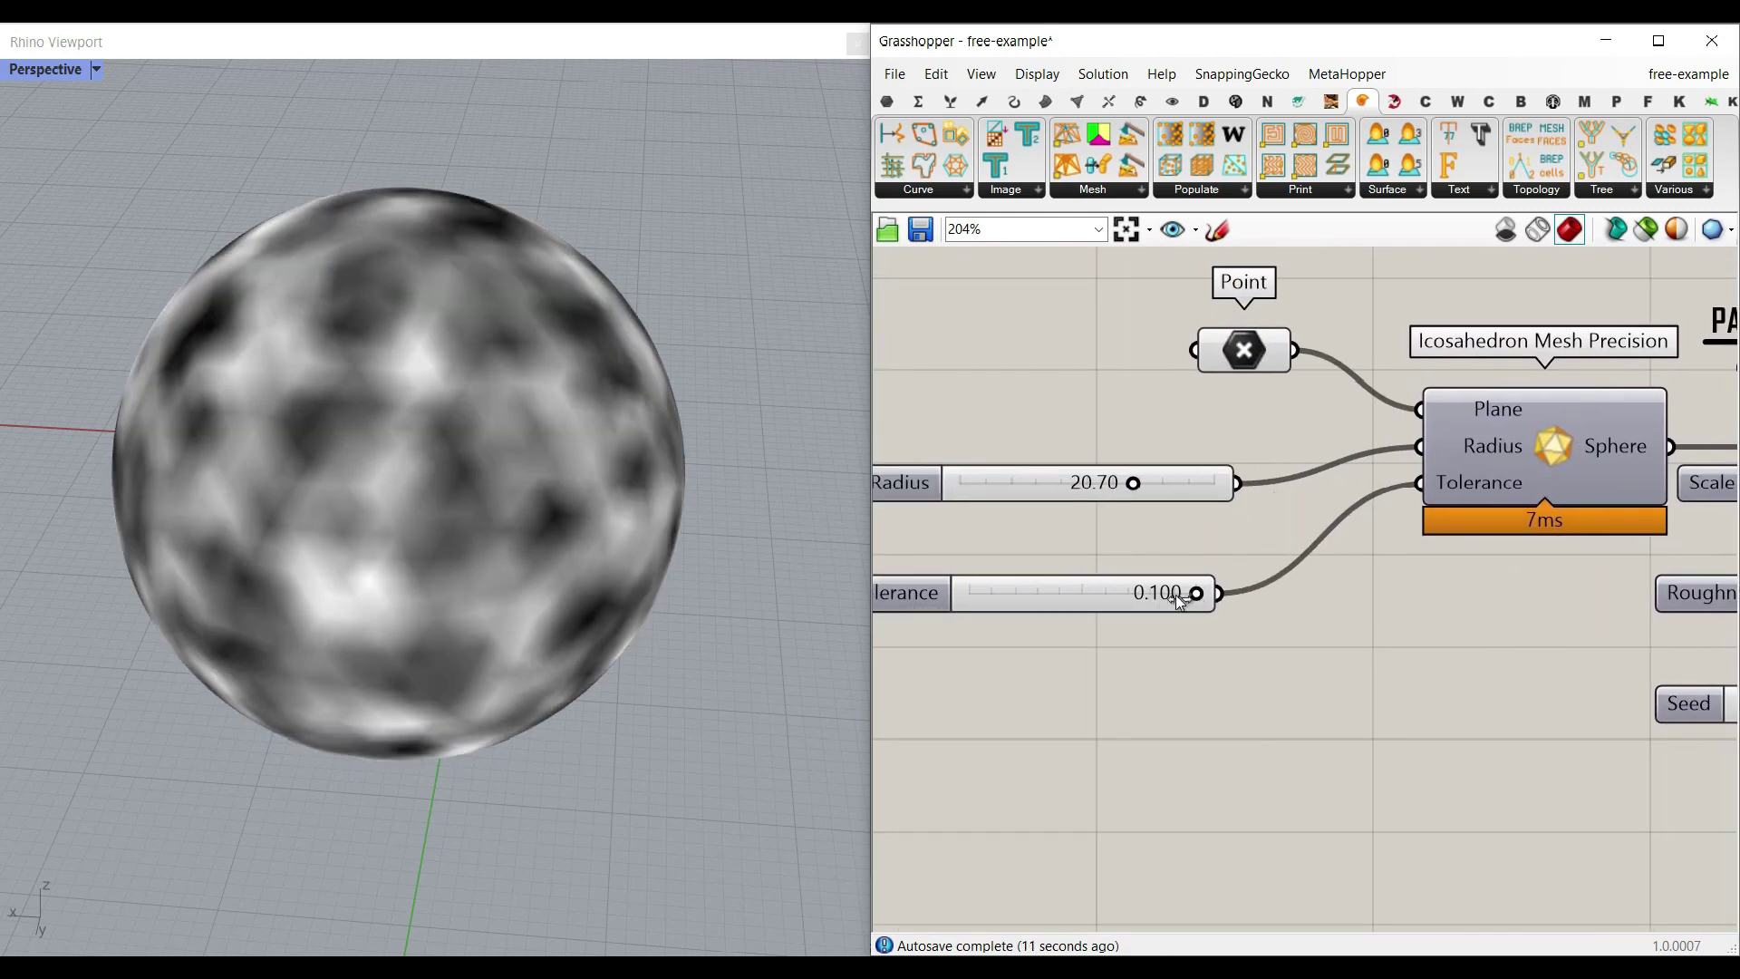
drag(1171, 599, 1007, 600)
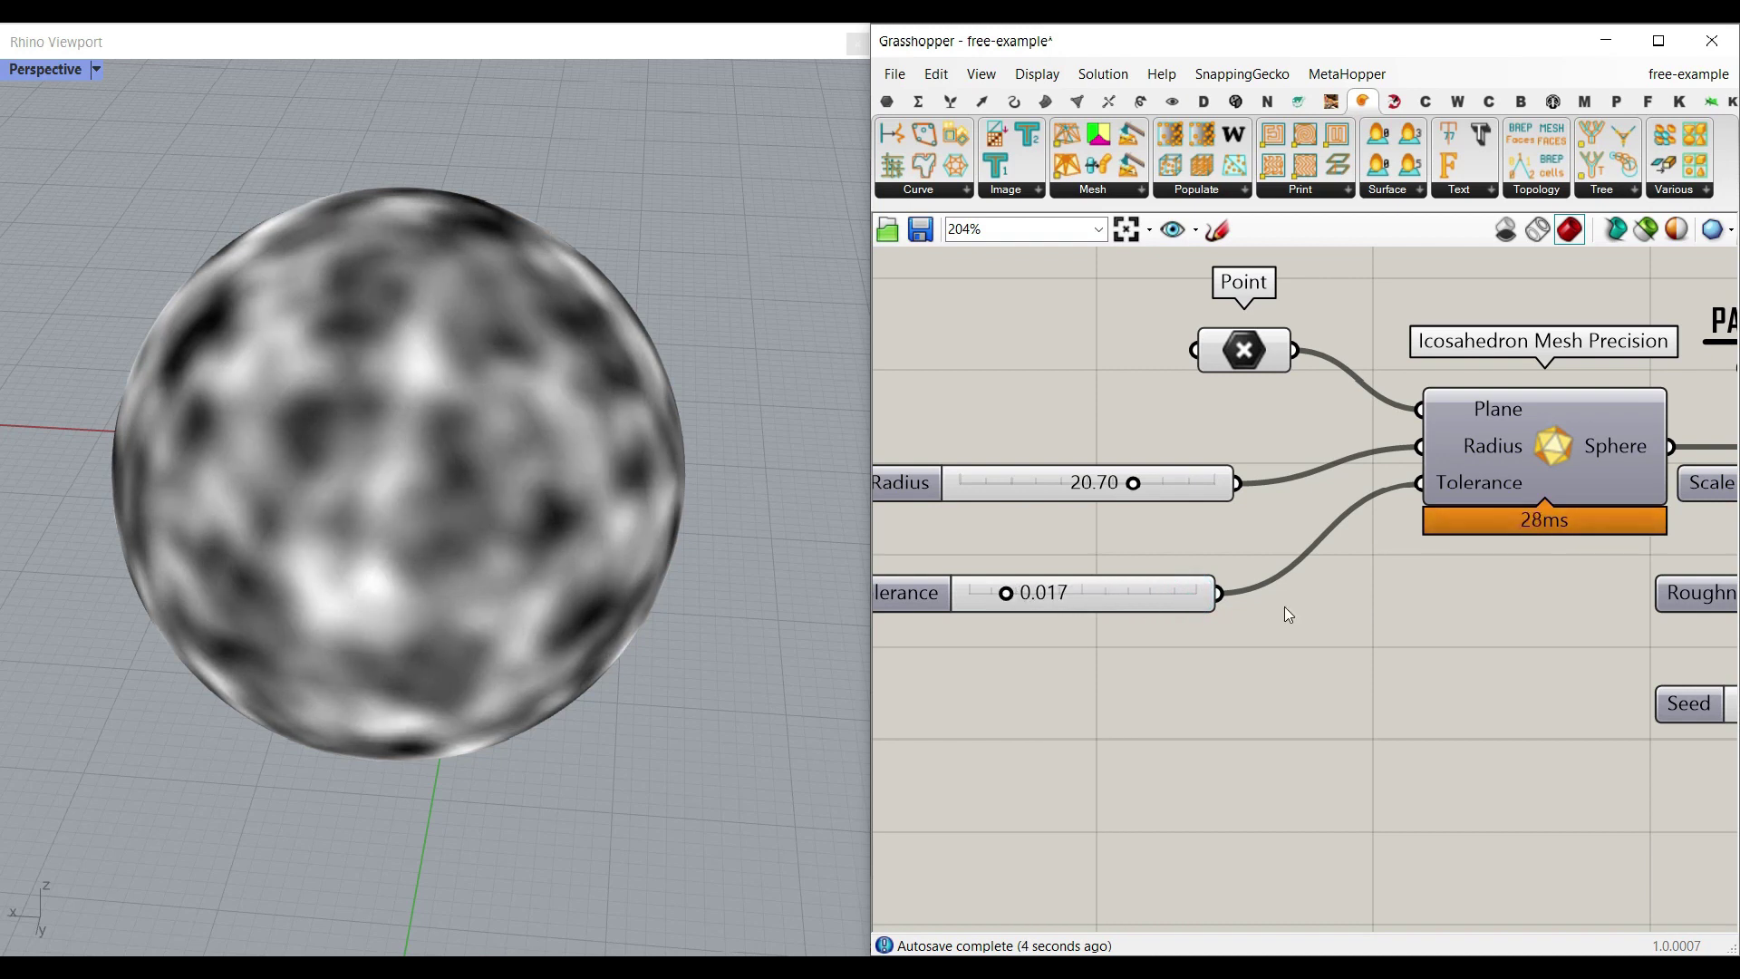
Step: Adjust the Roughness slightly and raise the Seed feeding Noise on Mesh to vary the noise pattern
scroll(1381, 612, down, 5)
scroll(1194, 537, up, 5)
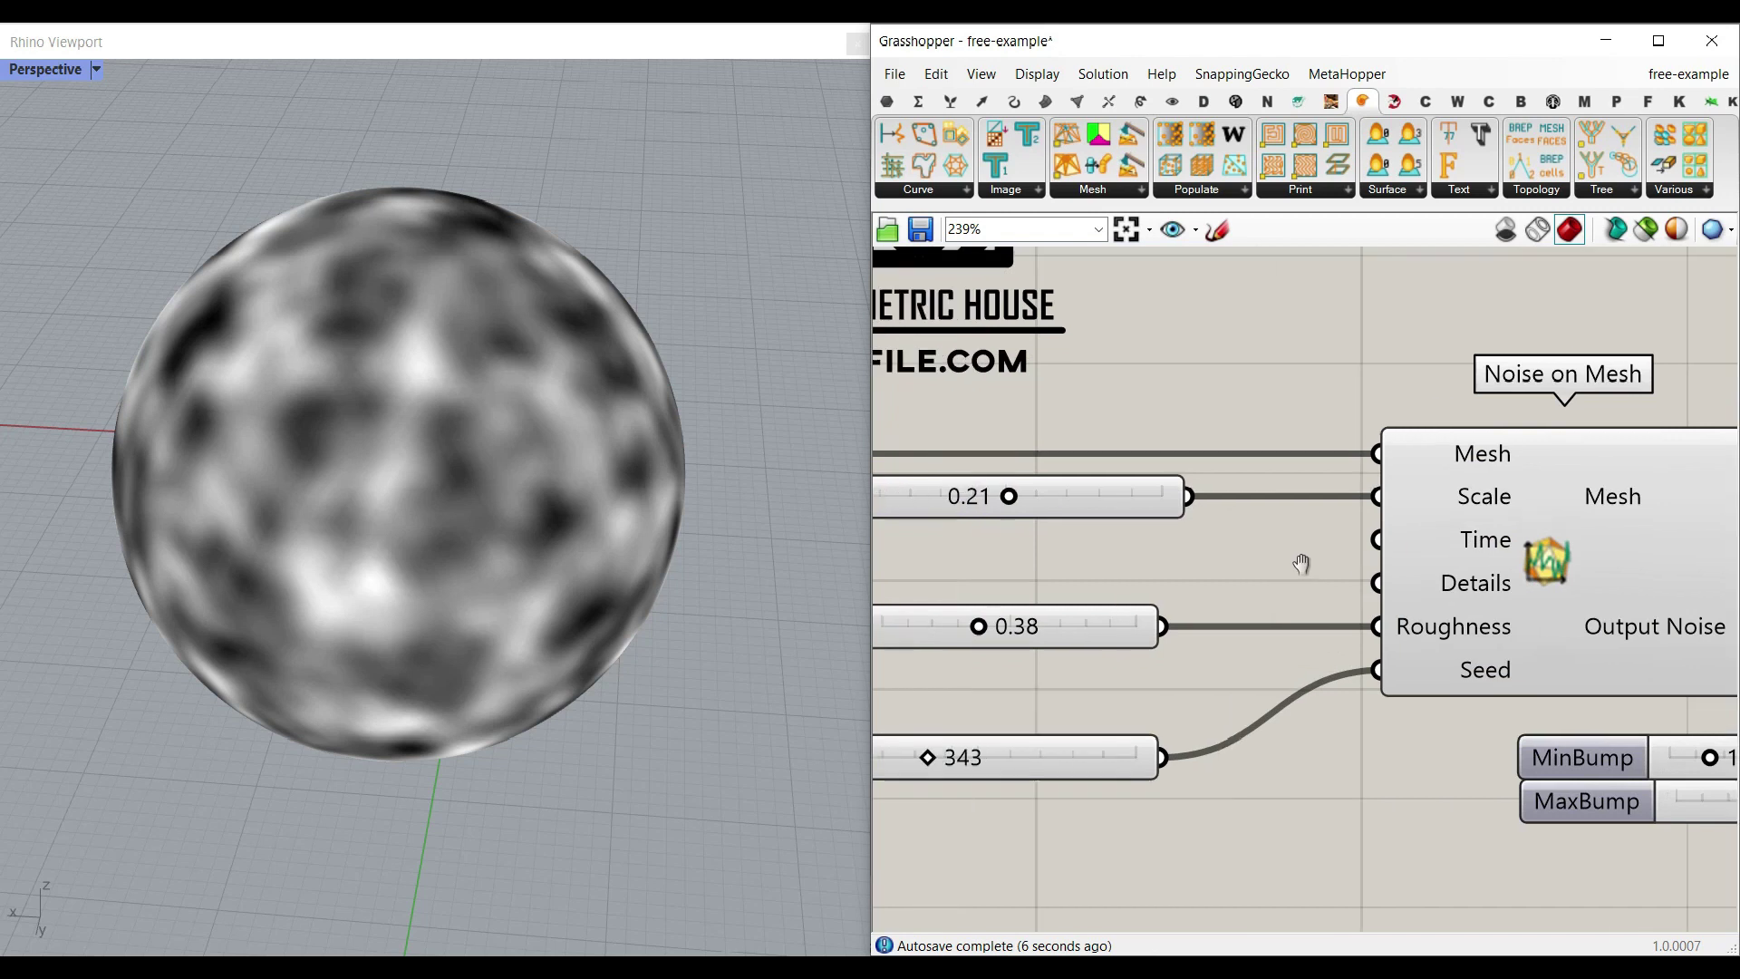
right_drag(1362, 567, 1414, 569)
mouse_move(1566, 553)
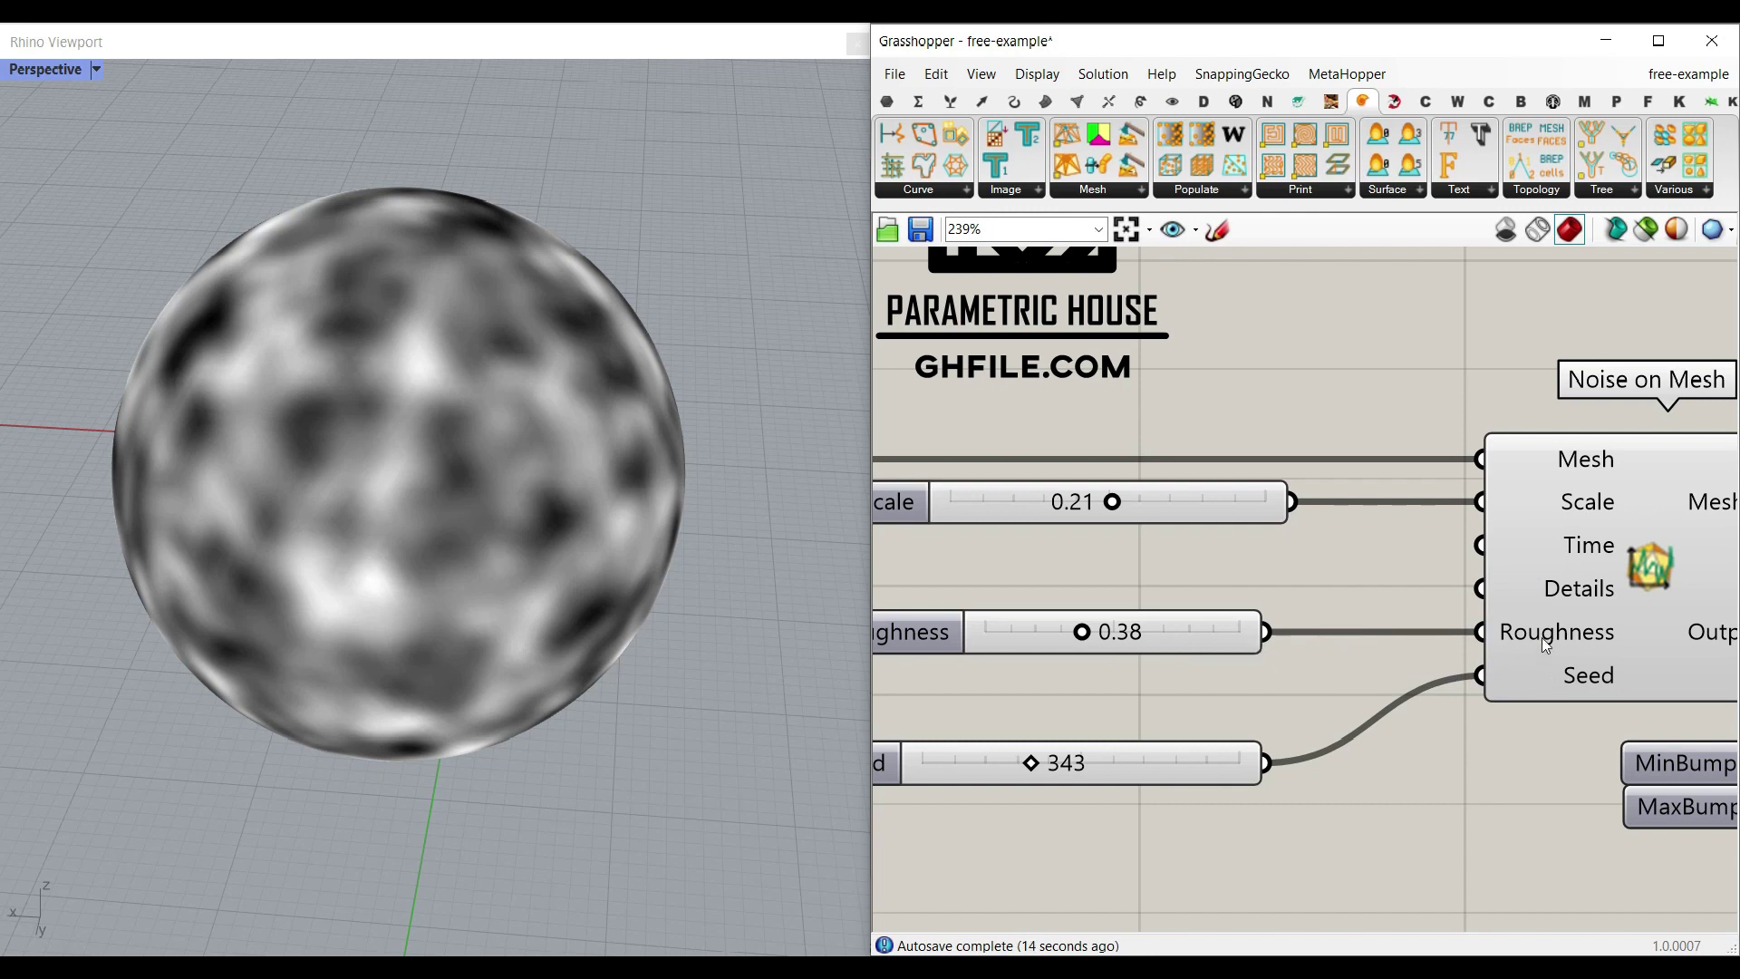
mouse_move(1084, 631)
mouse_down()
mouse_move(999, 631)
mouse_move(1216, 634)
mouse_move(966, 631)
mouse_move(1113, 638)
mouse_move(991, 635)
mouse_move(1092, 640)
mouse_up()
drag(1032, 762, 1106, 761)
right_drag(1390, 605, 767, 568)
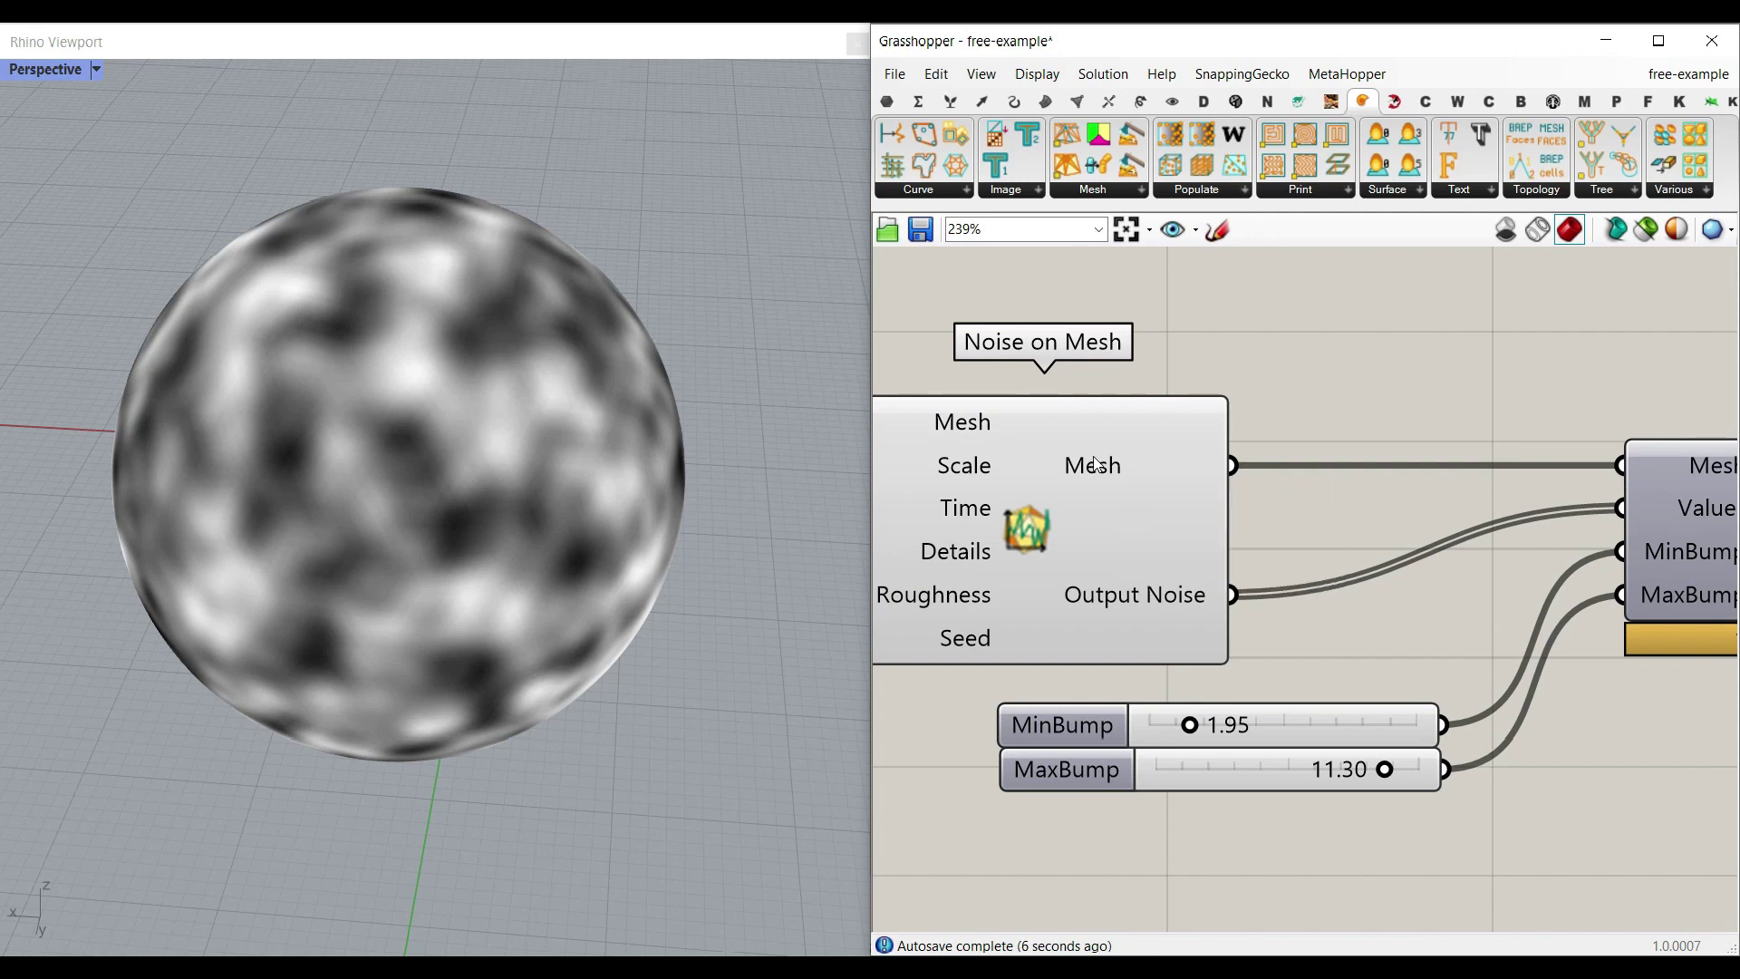
Step: Examine the Mesh and Output Noise outputs of Noise on Mesh, and view the coloured mesh vertices up close with mesh edges shown
scroll(1240, 511, down, 4)
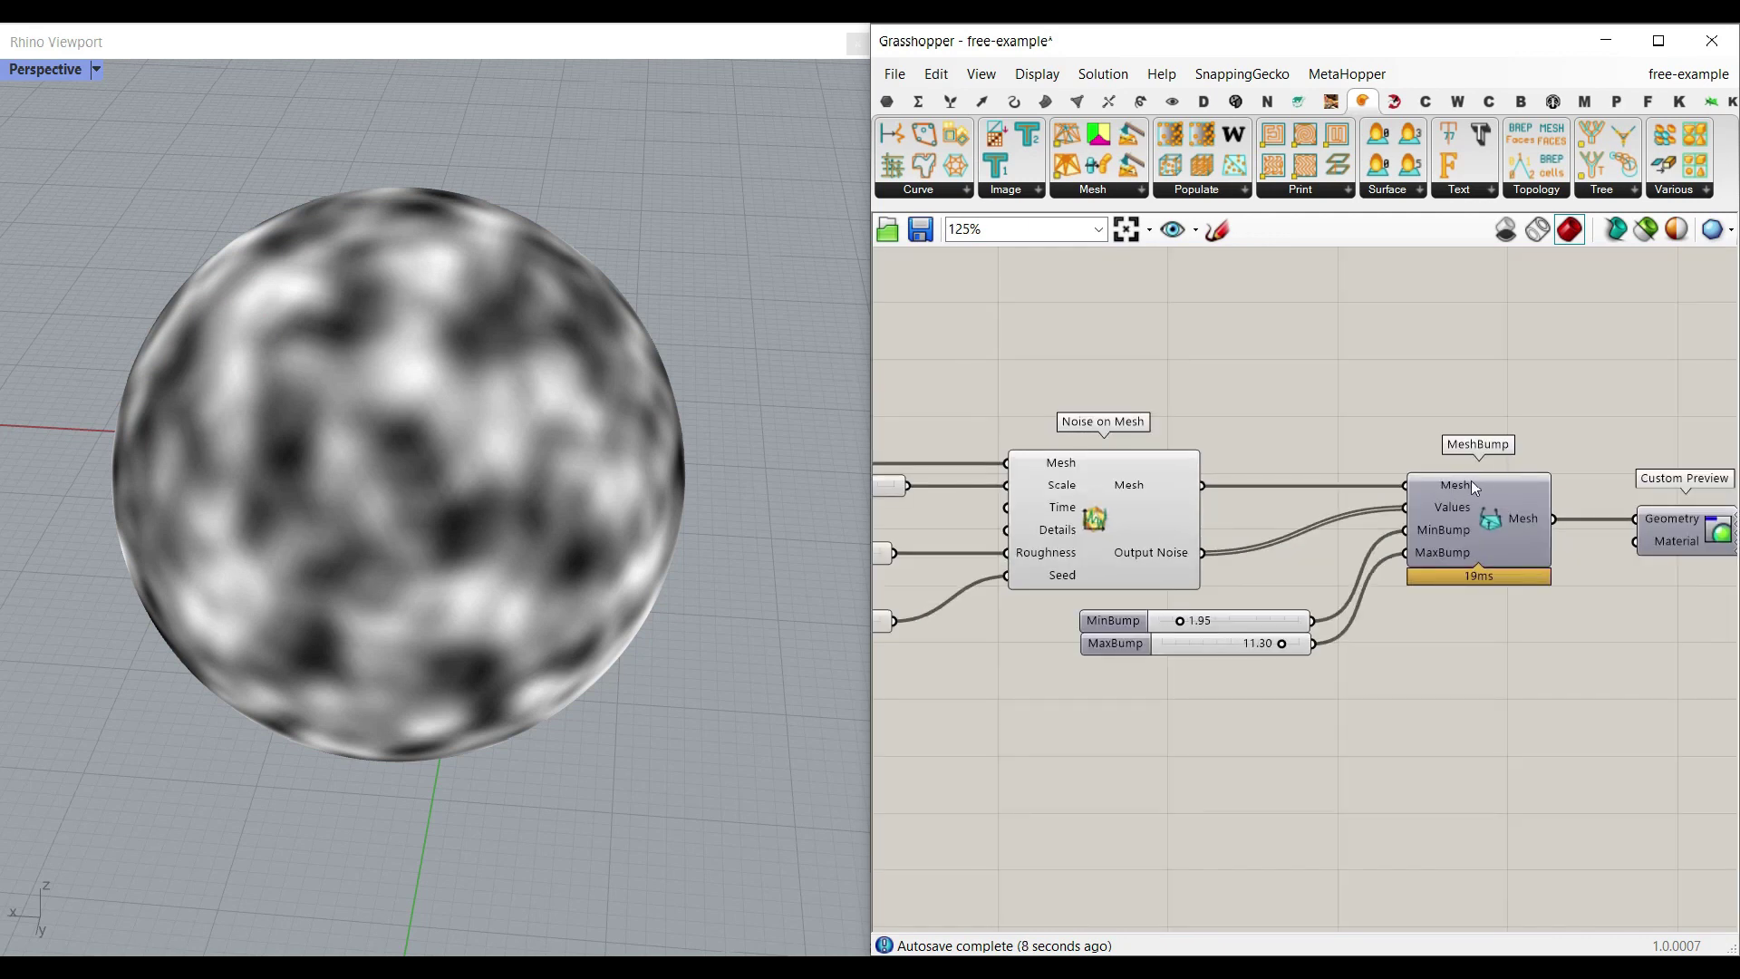
scroll(1251, 544, up, 5)
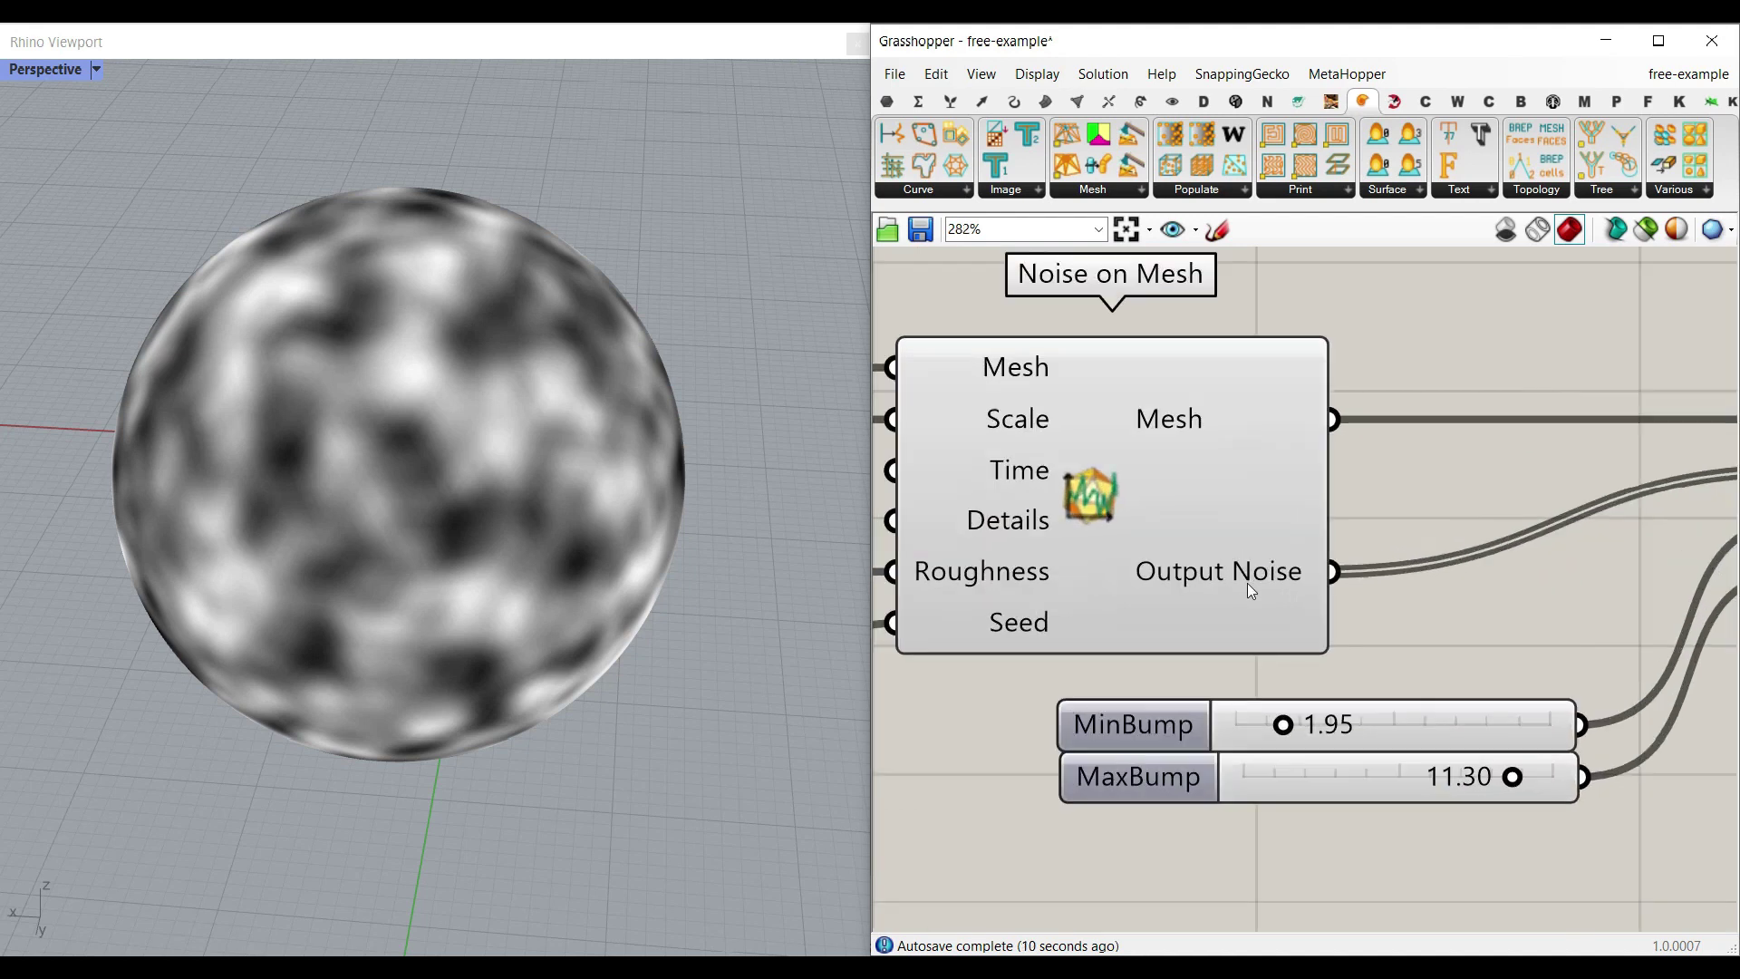
mouse_move(1246, 582)
click(961, 818)
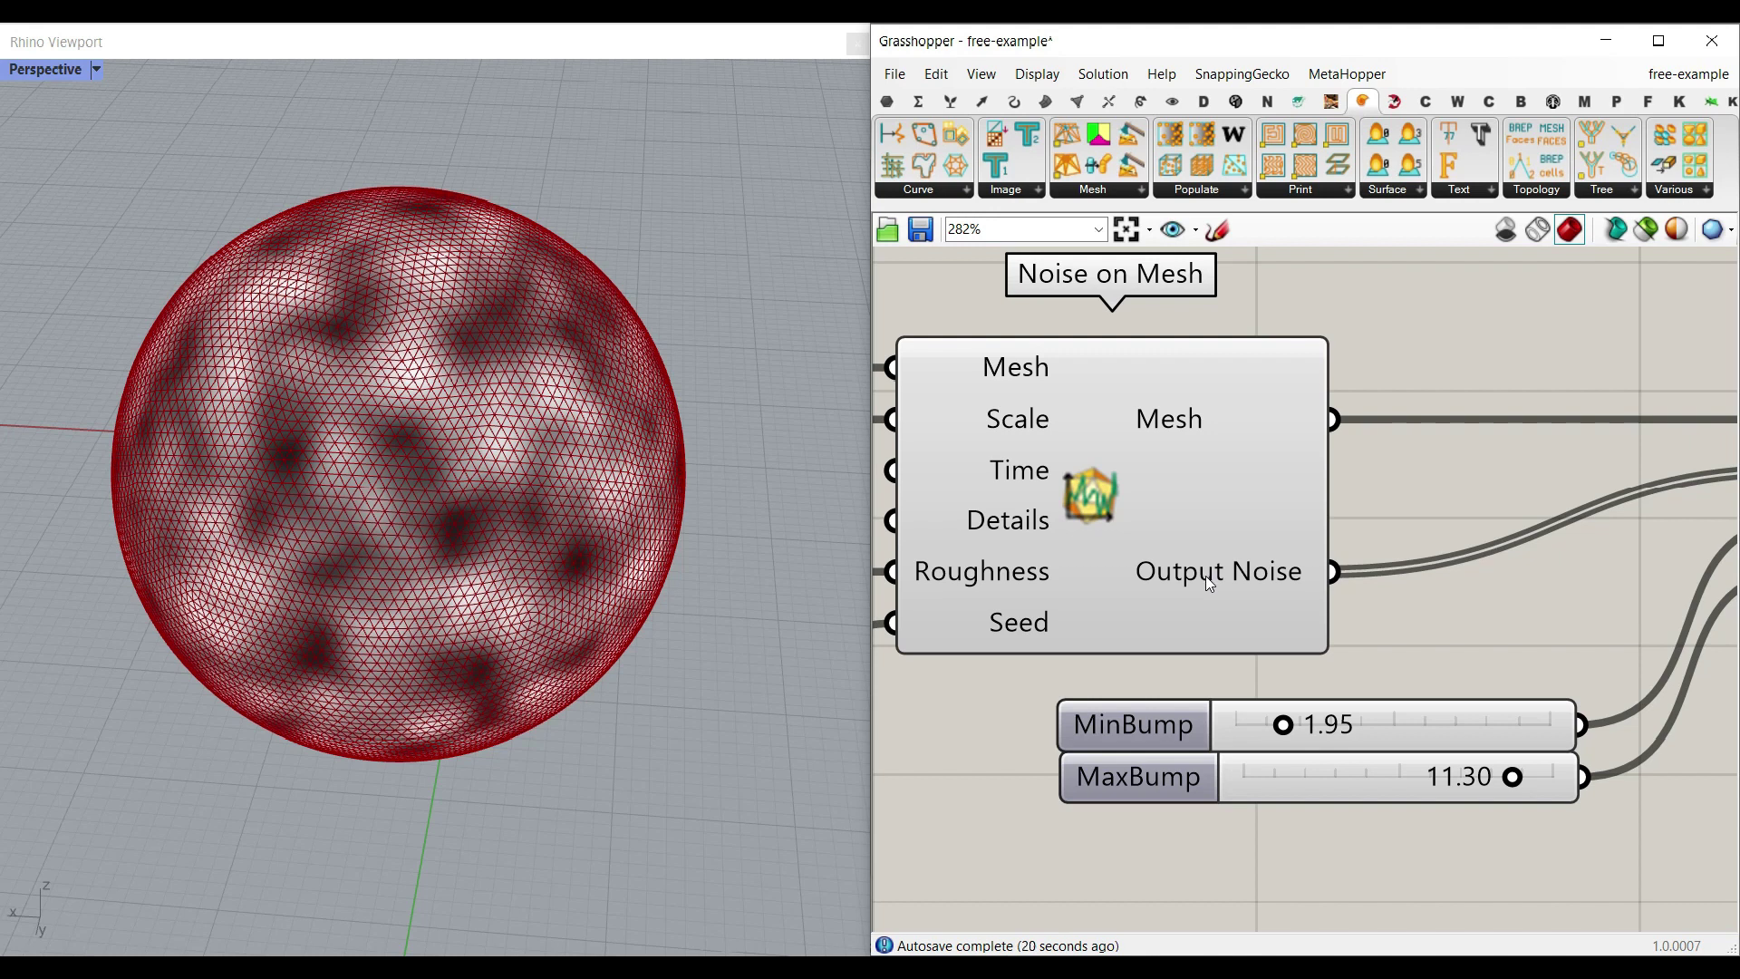
mouse_move(1196, 581)
scroll(397, 445, up, 10)
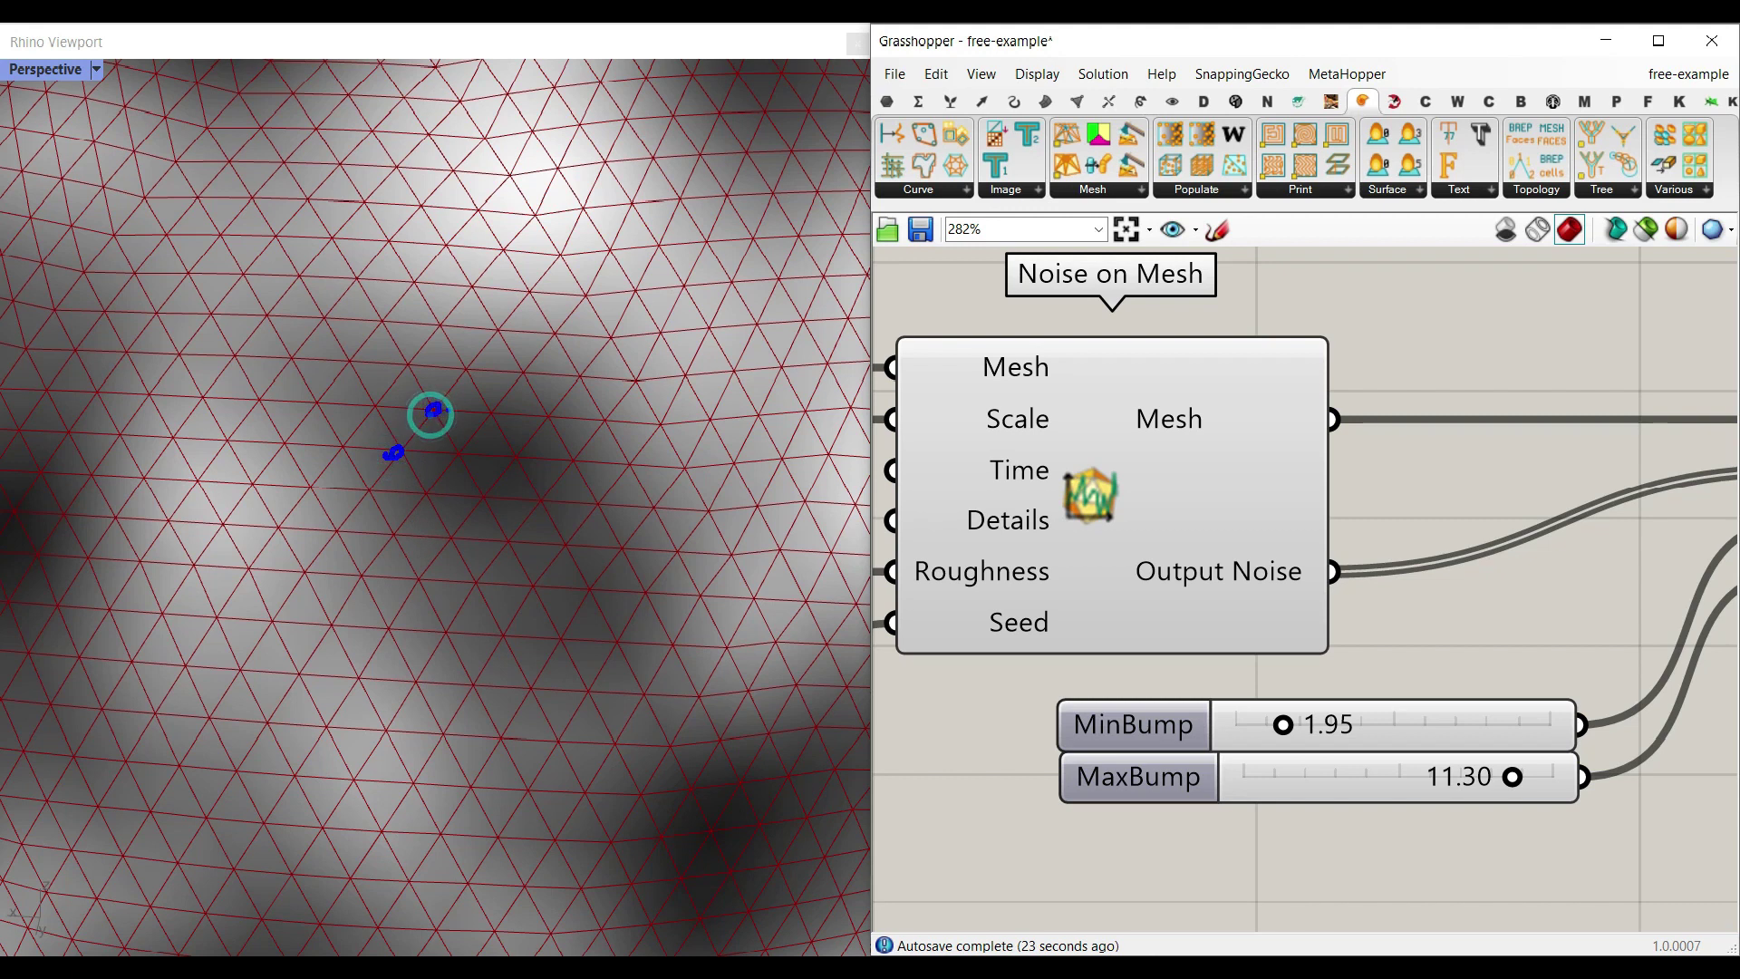
key(Escape)
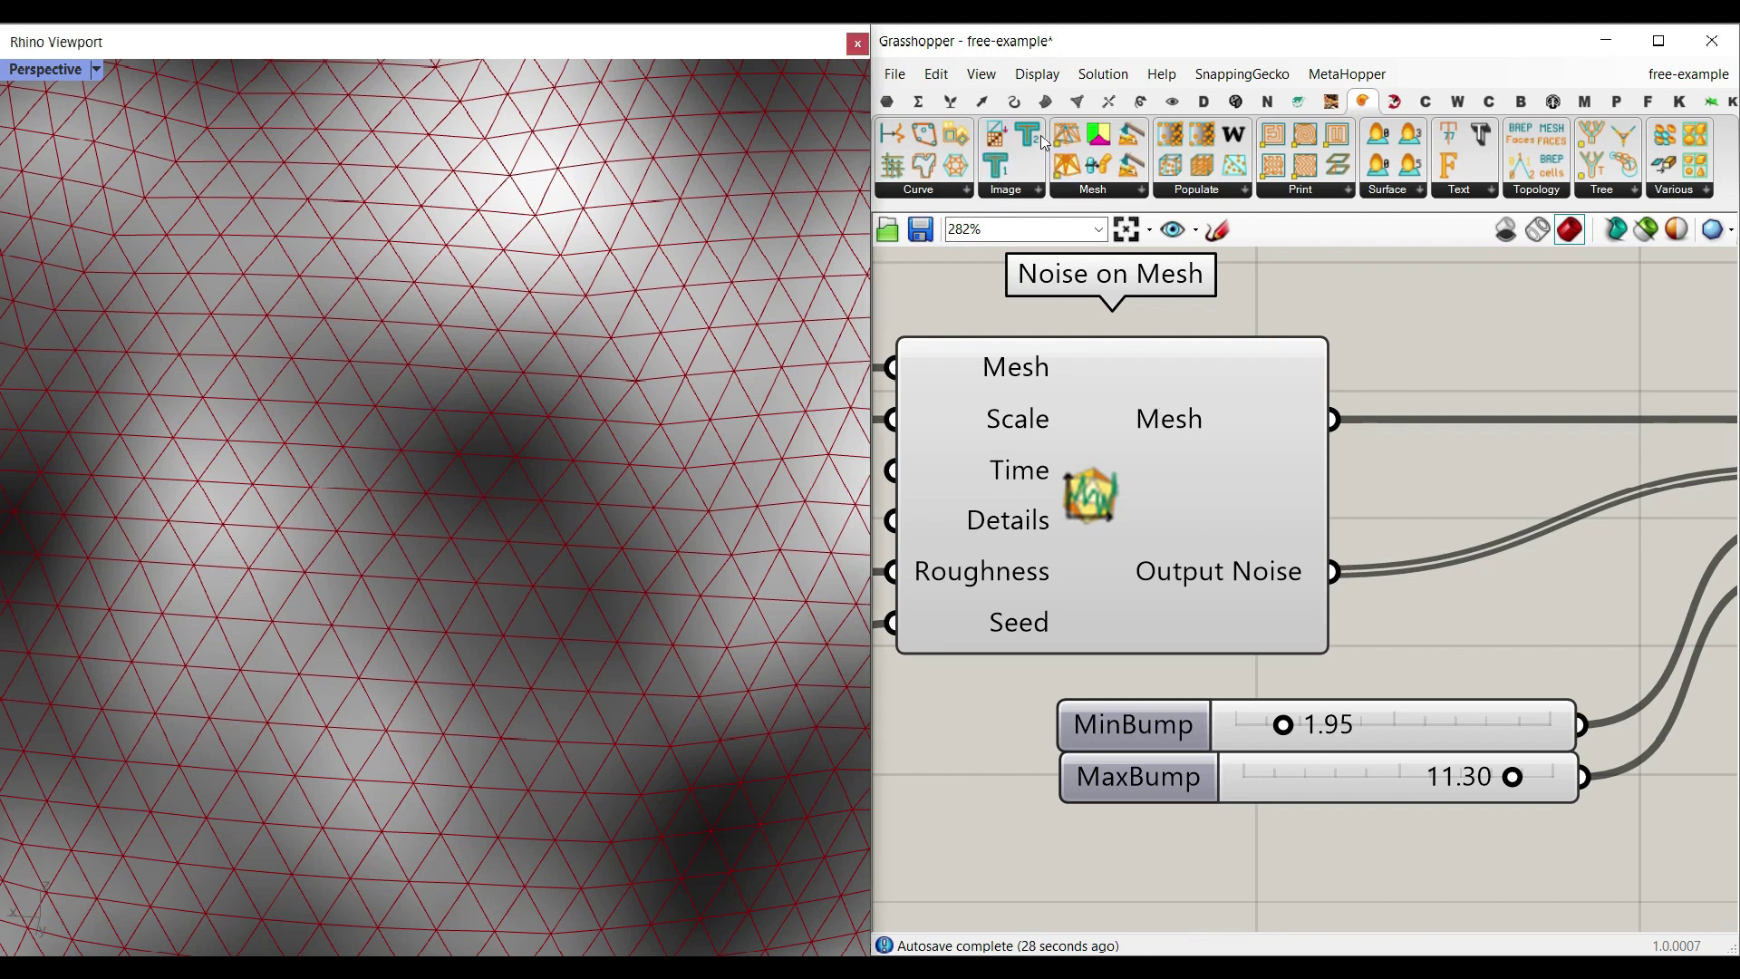
Step: Add a Deconstruct Mesh component below MeshBump and feed it the Mesh output of Noise on Mesh
click(1077, 101)
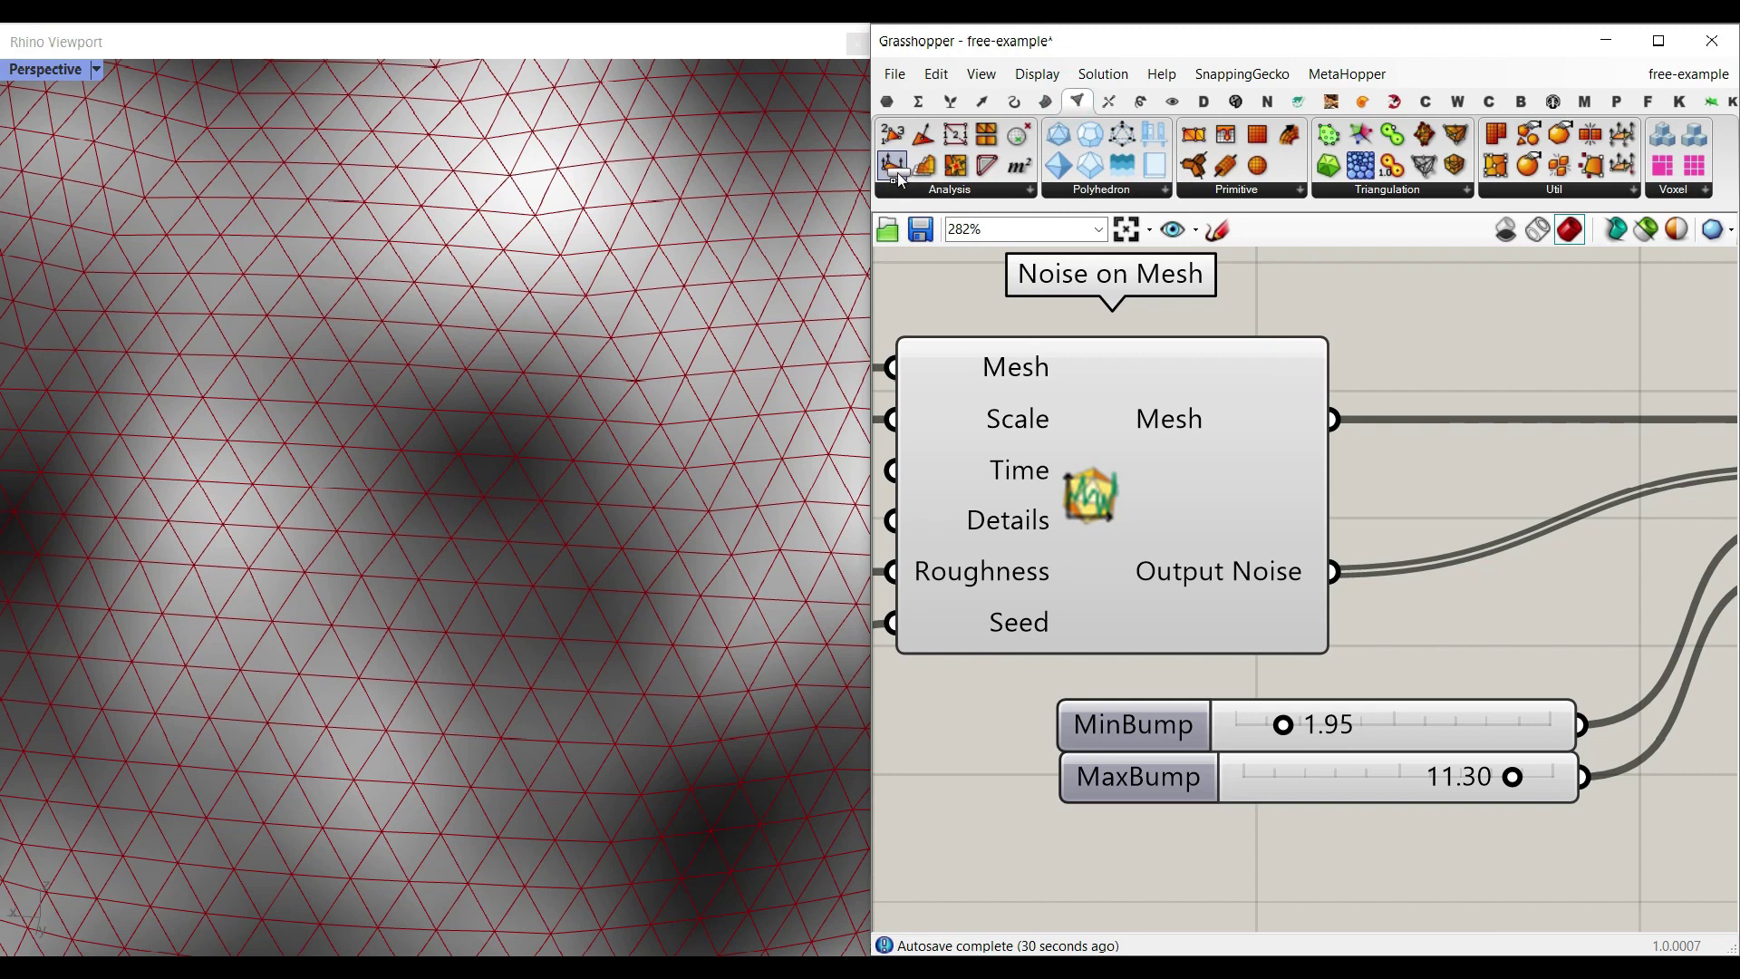
scroll(1070, 504, down, 5)
click(1266, 709)
scroll(1163, 548, up, 3)
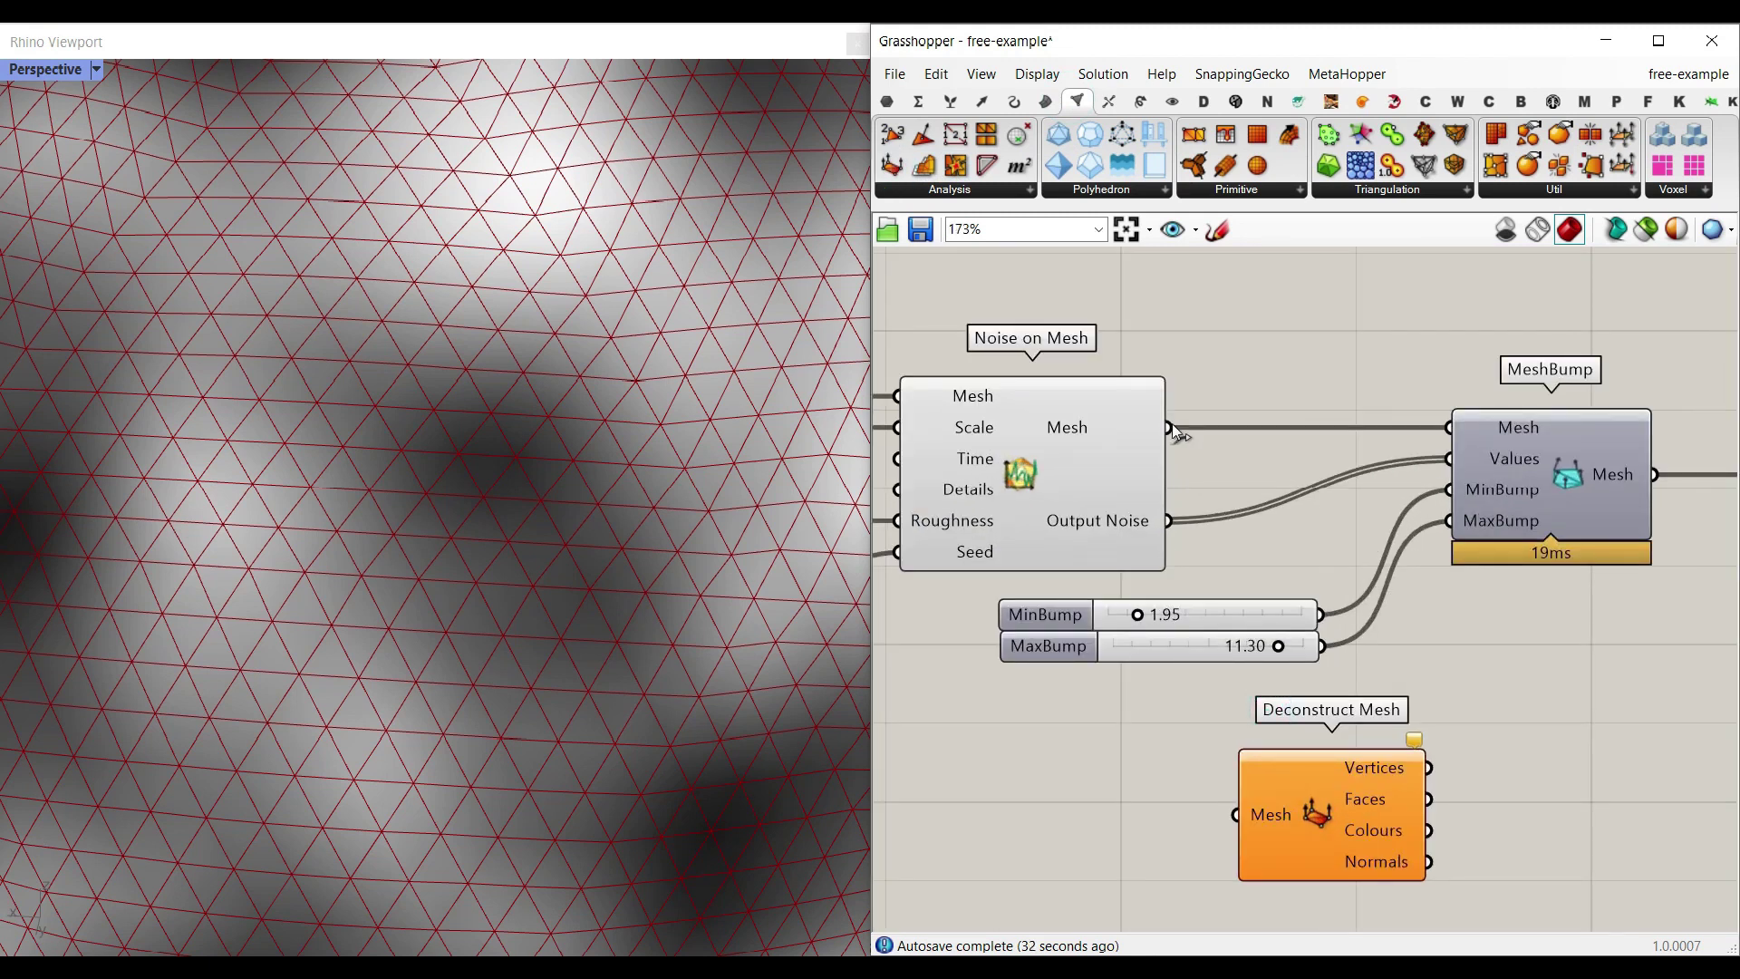
drag(1170, 426, 1238, 813)
right_drag(1315, 790, 1137, 649)
drag(1207, 621, 1087, 650)
Step: Add a Text Tag component with the Deconstruct Mesh Vertices as Location and the Output Noise values as Text
click(1172, 101)
drag(1028, 134, 1373, 668)
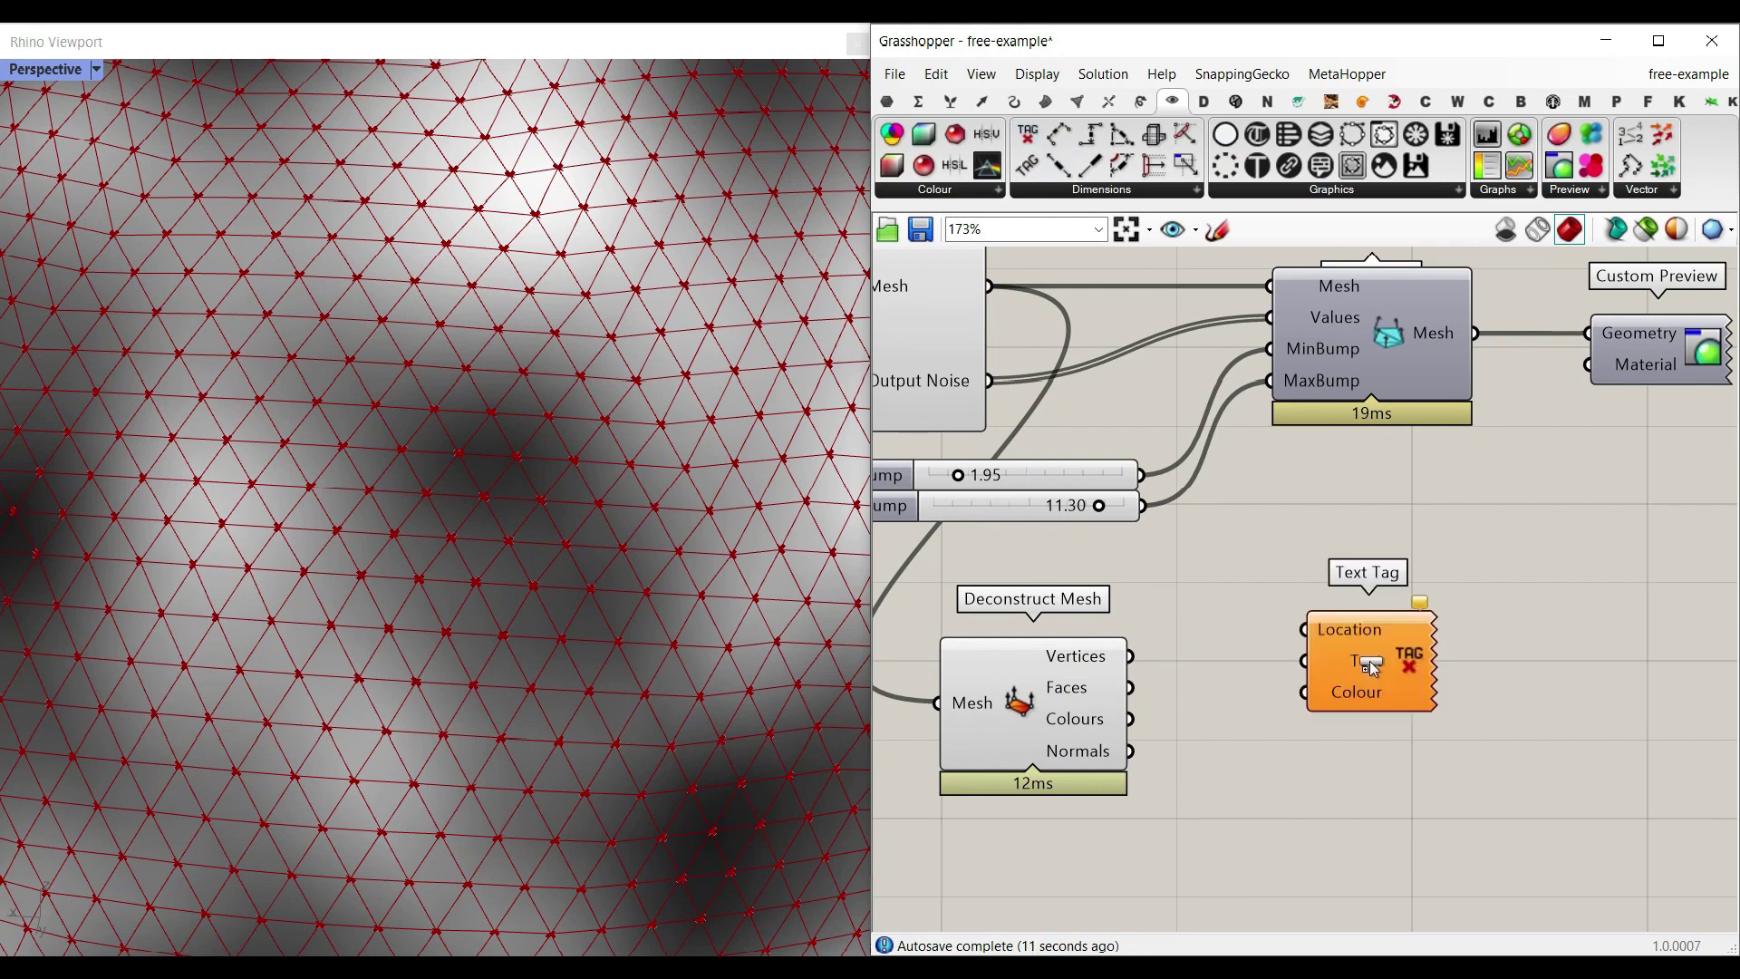
drag(1130, 656, 1303, 630)
right_drag(948, 389, 1017, 396)
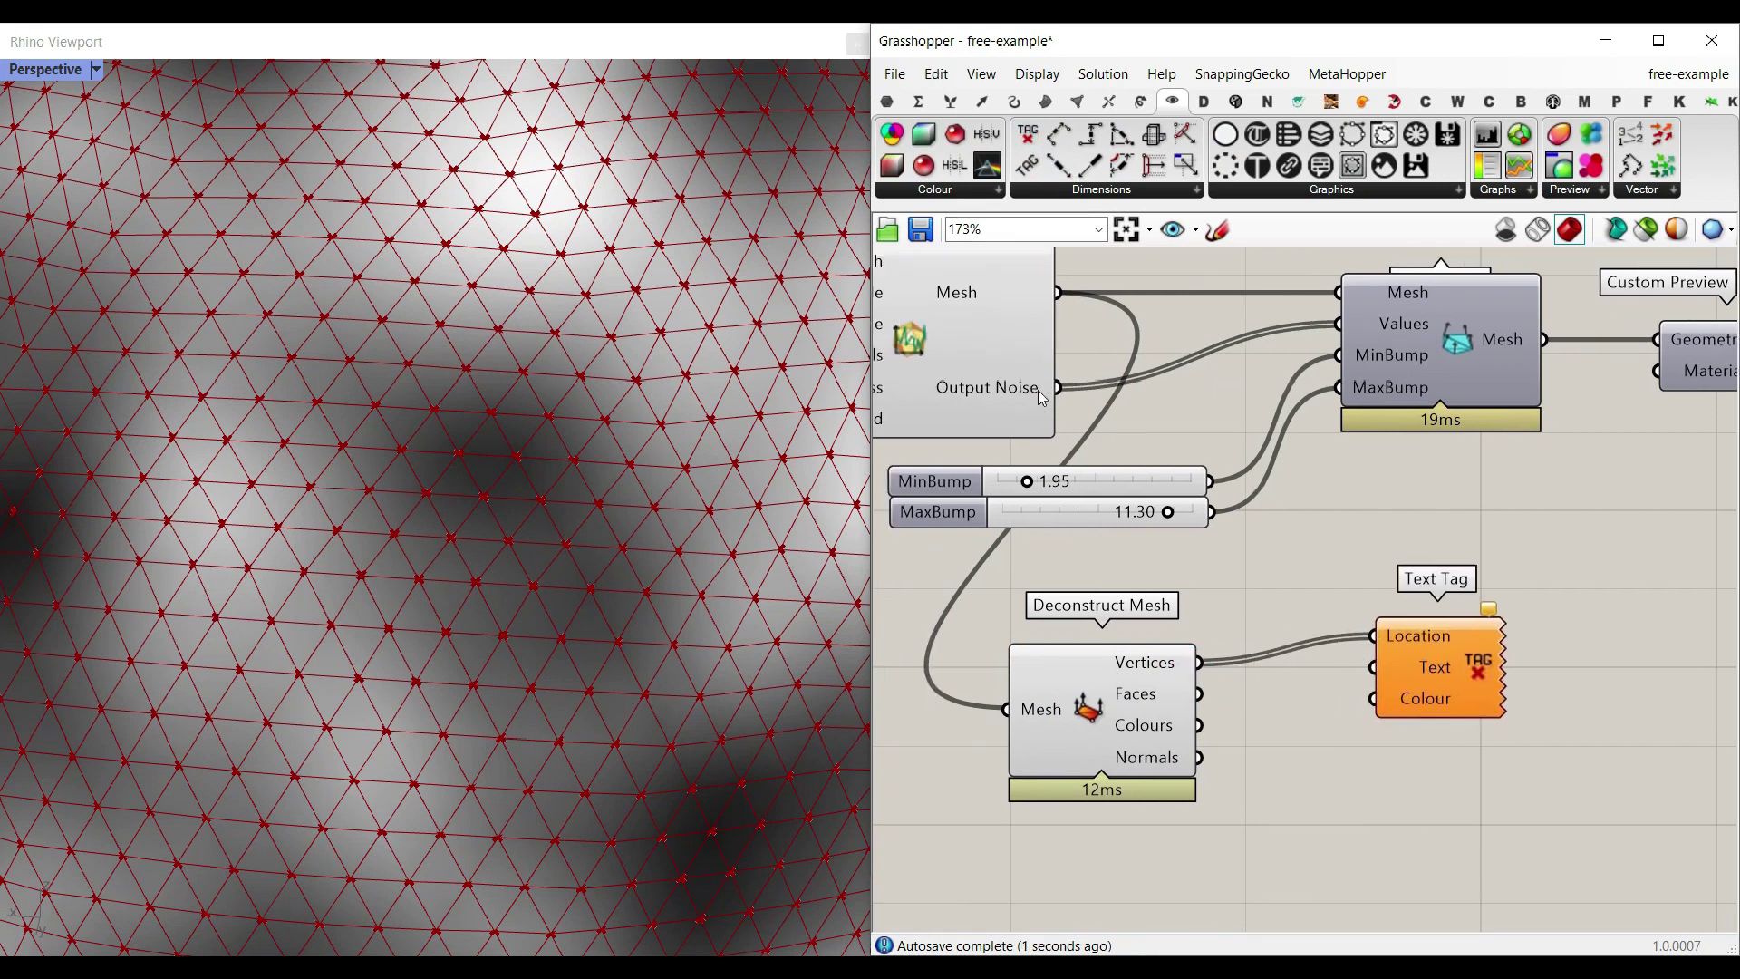
drag(1057, 387, 1374, 667)
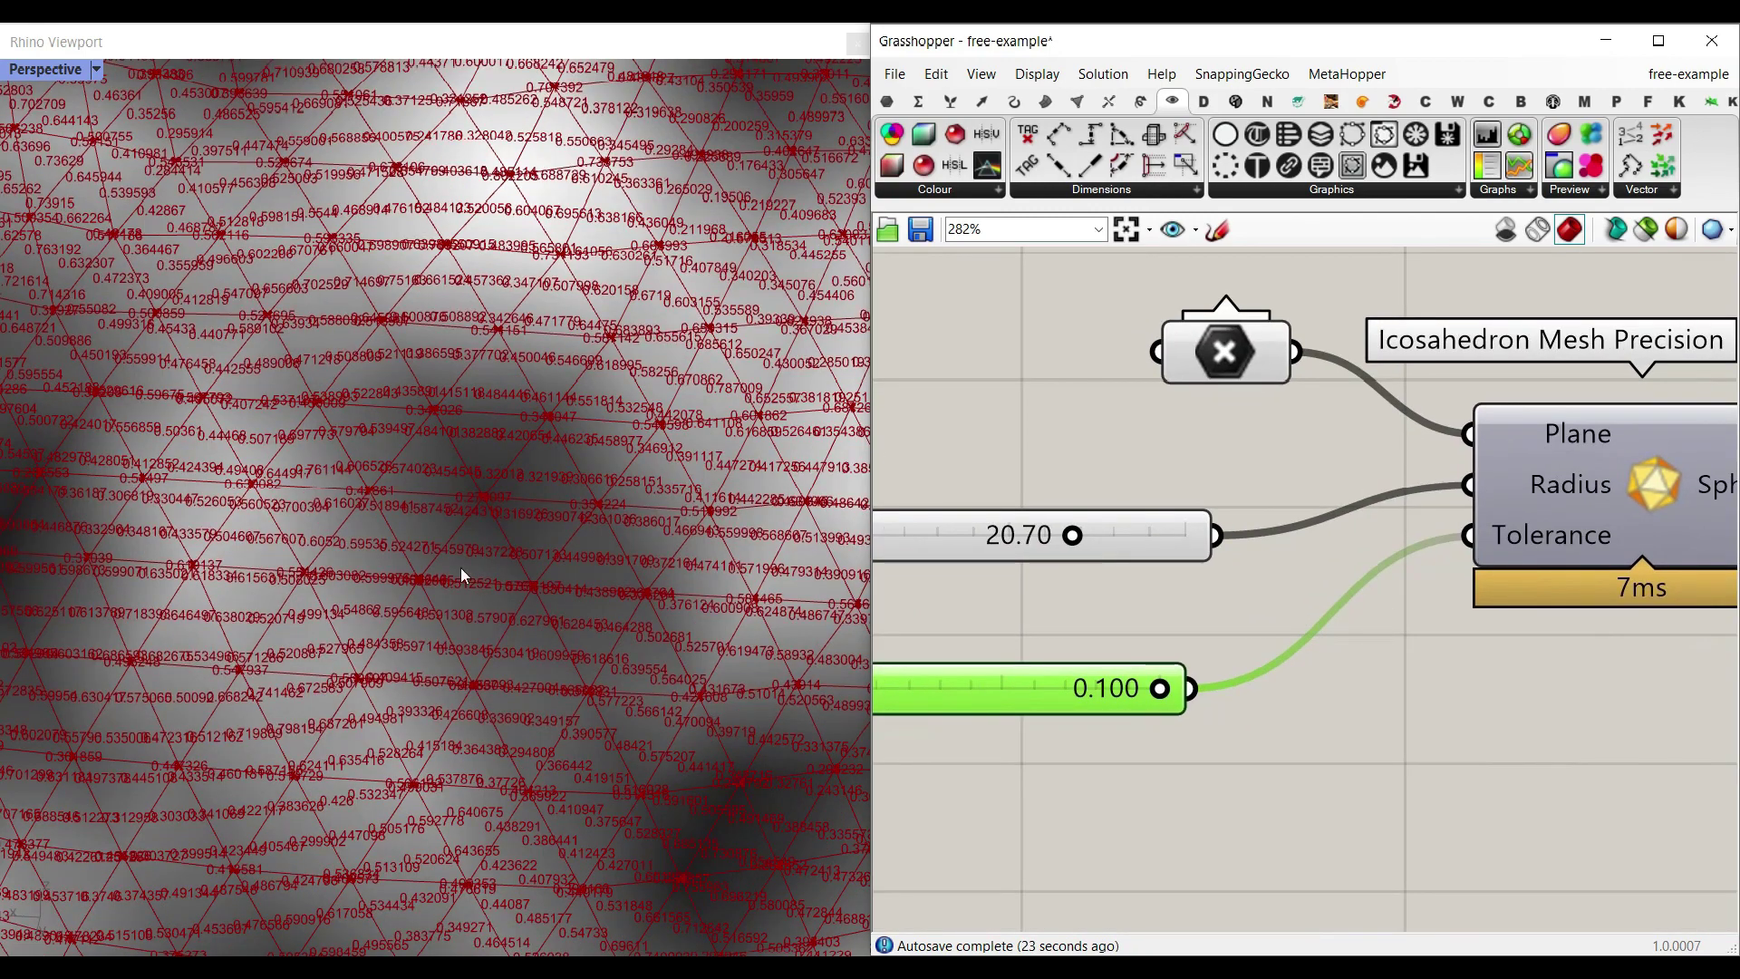
Step: Examine the noise values tagged at the mesh vertices and the data in the Text Tag's Location and Text inputs
scroll(476, 555, down, 10)
right_drag(509, 590, 488, 392)
scroll(434, 494, up, 10)
scroll(488, 392, up, 4)
right_drag(1485, 657, 1238, 617)
scroll(1238, 617, down, 4)
right_drag(1522, 684, 1212, 625)
right_drag(1526, 656, 1179, 597)
scroll(1345, 647, up, 3)
mouse_move(1400, 505)
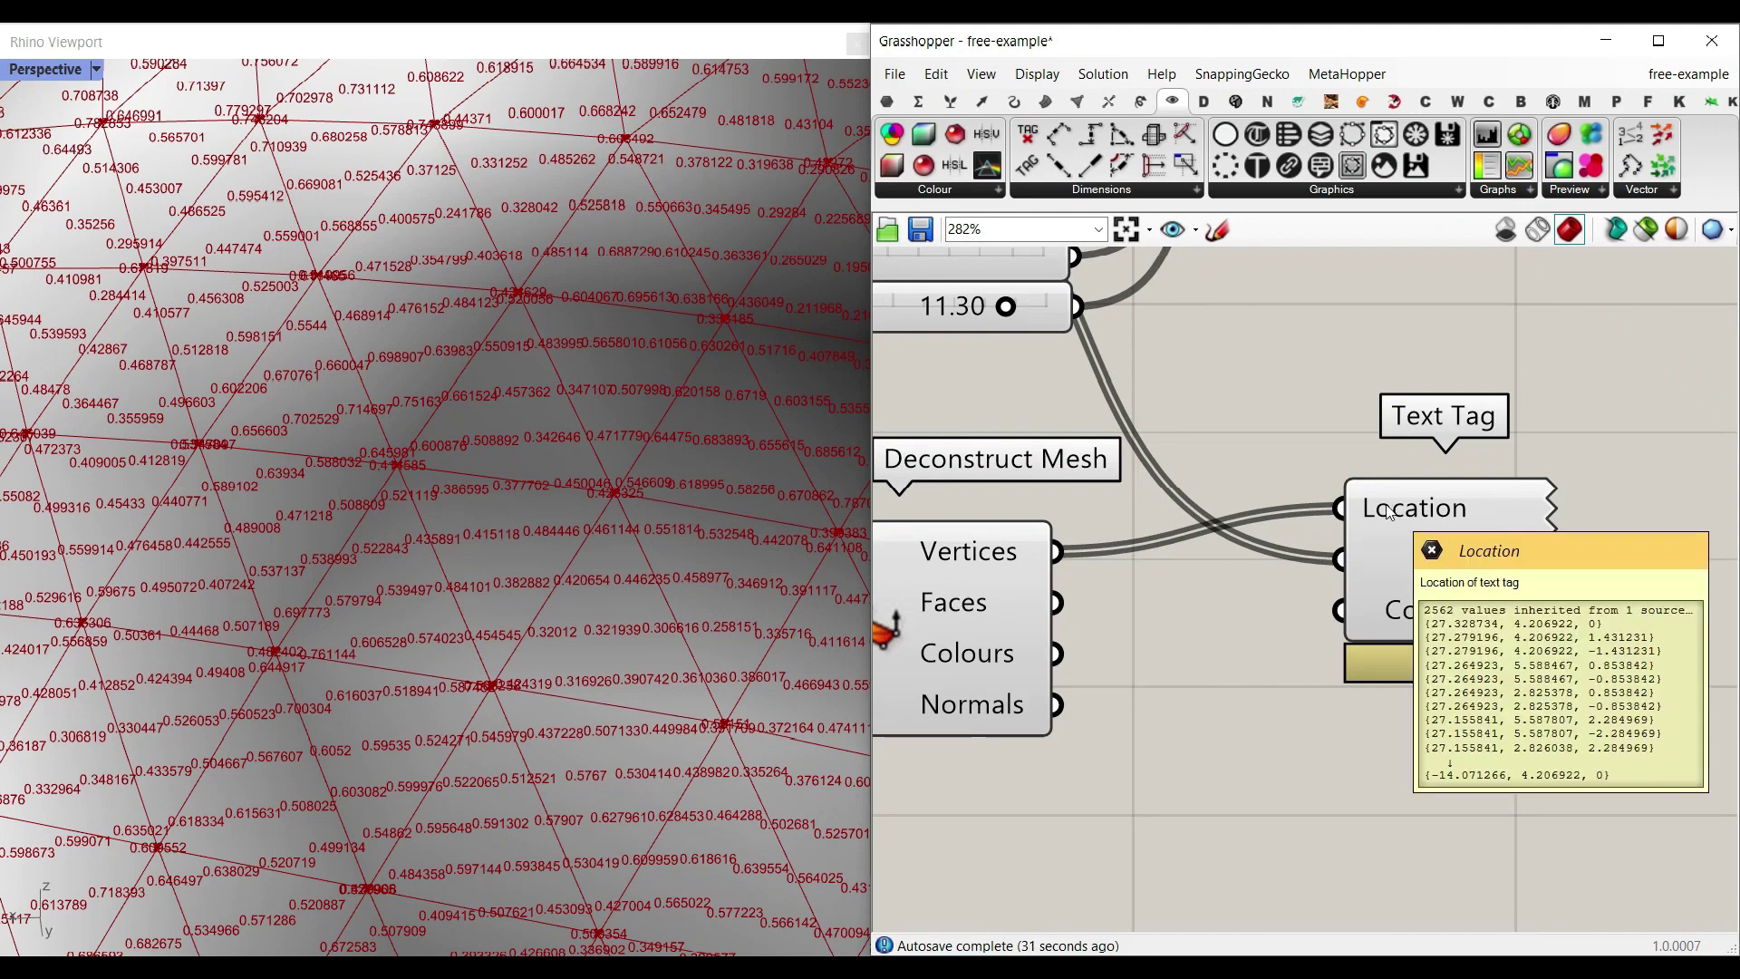
mouse_move(1414, 564)
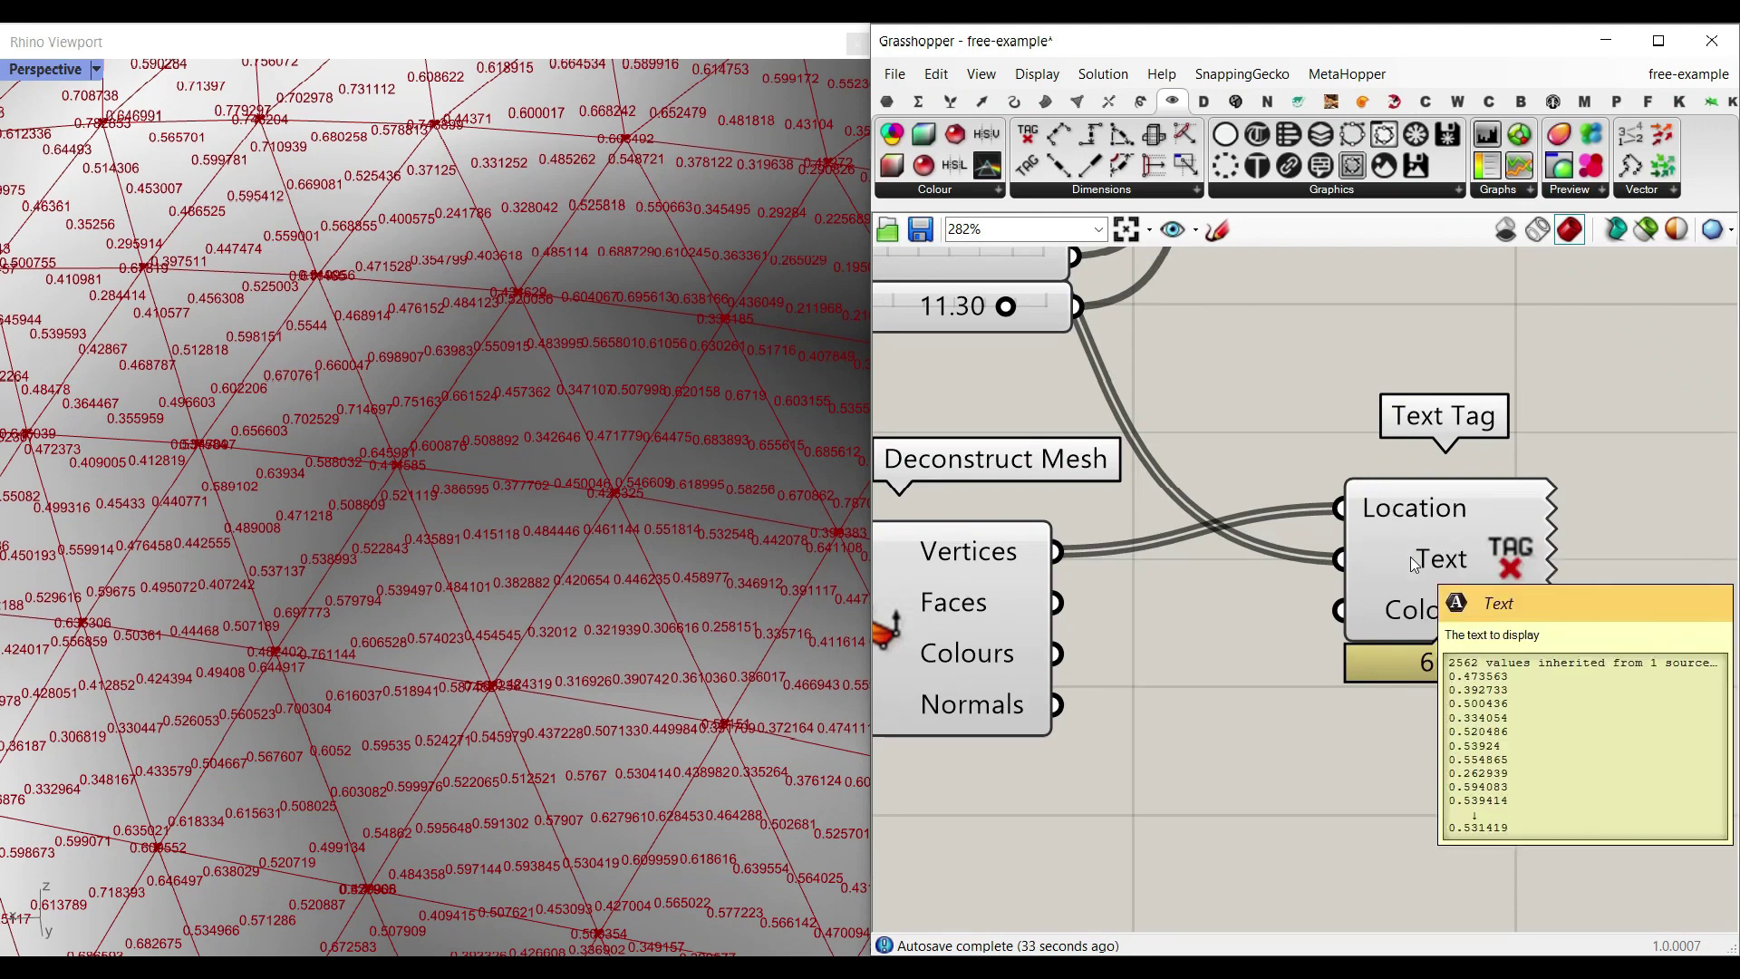
Step: Try baking the Text Tag's noise values as dots, and undo the bake and the component's move
drag(1413, 564, 1433, 589)
right_click(1464, 581)
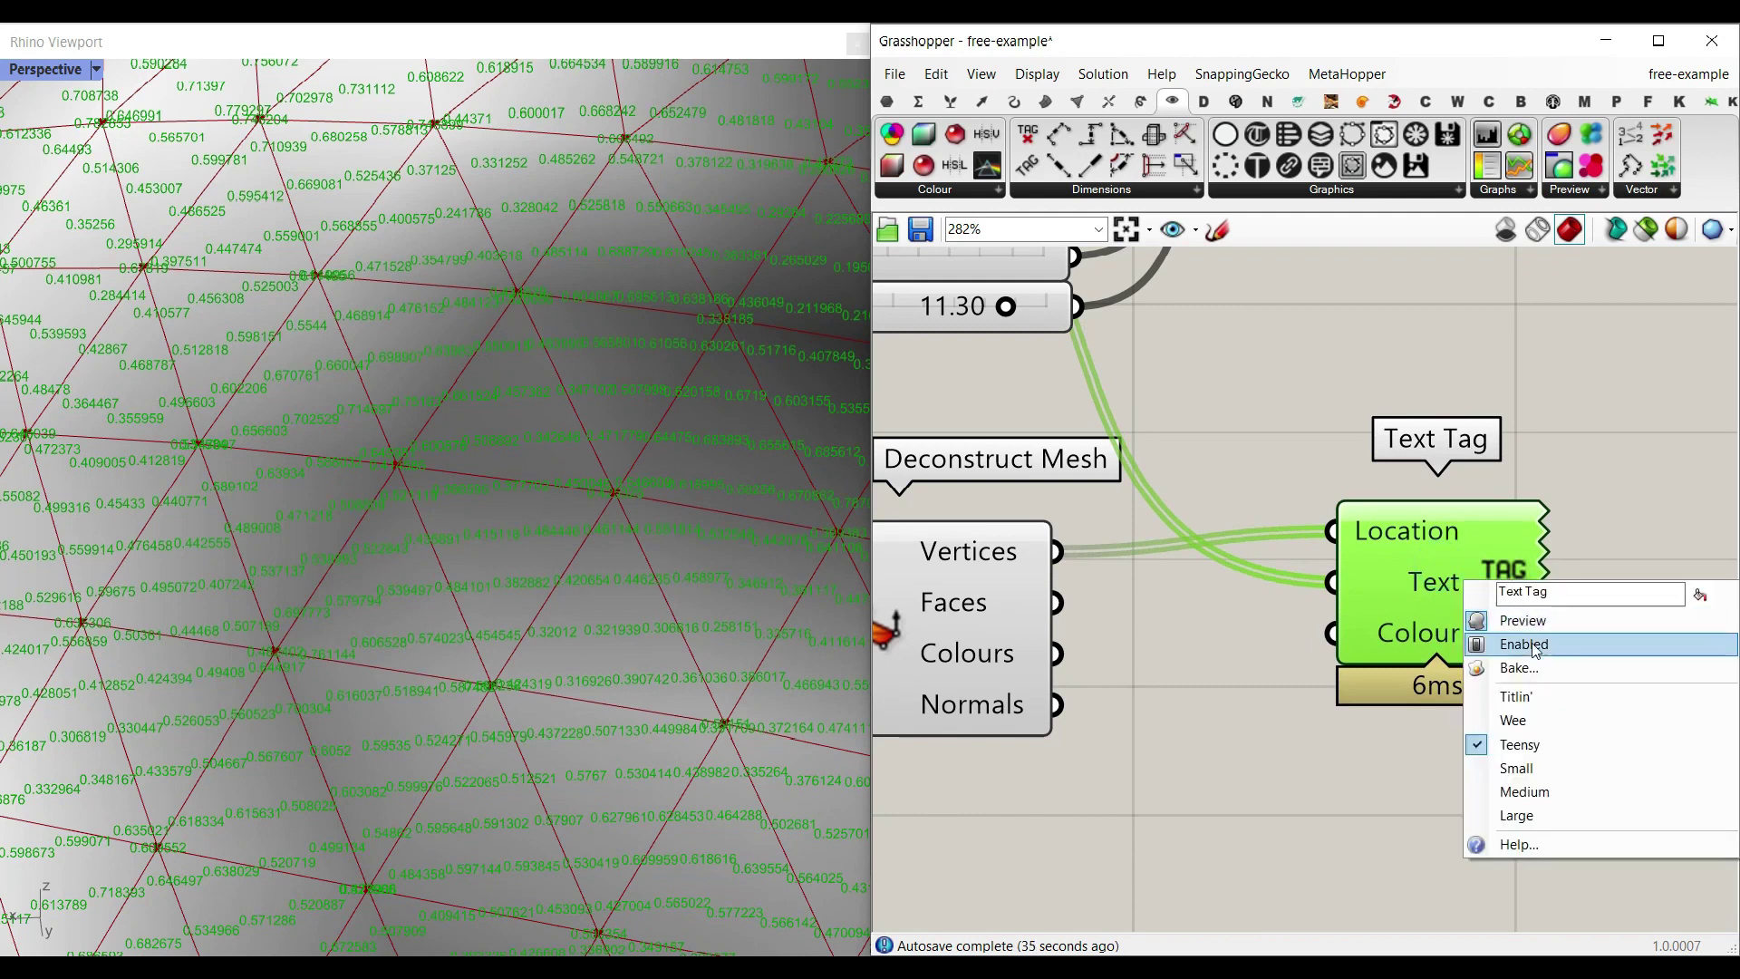
click(1520, 668)
click(1546, 884)
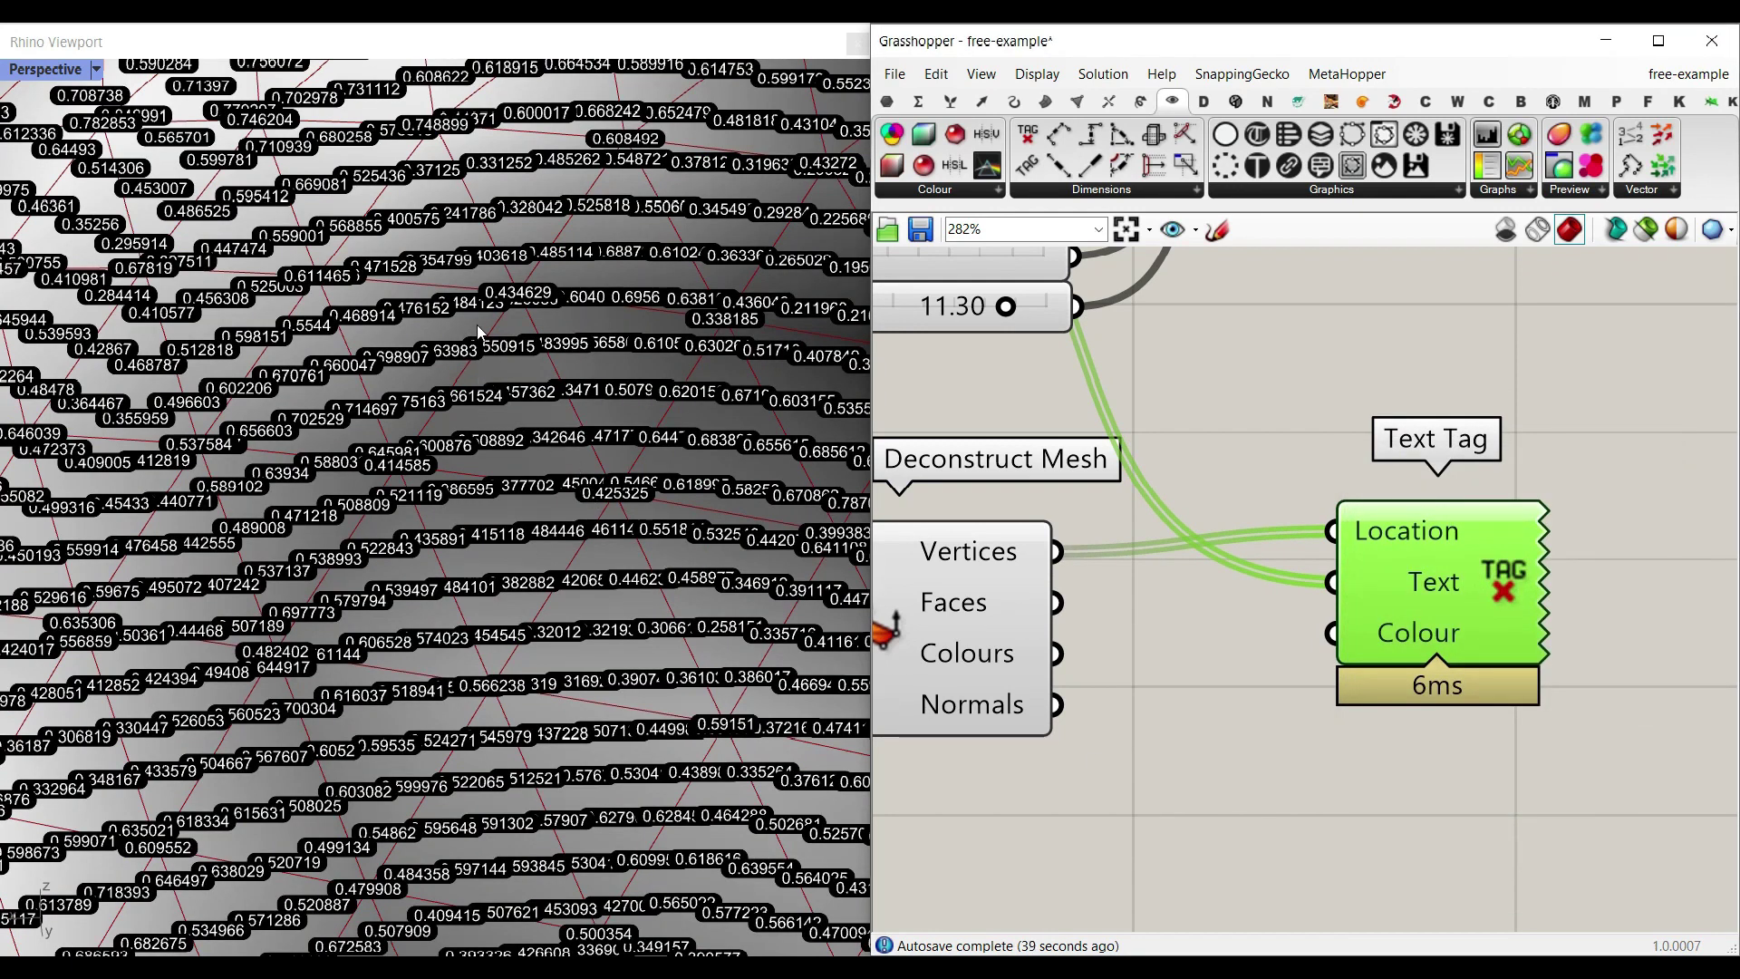
key(ctrl+z)
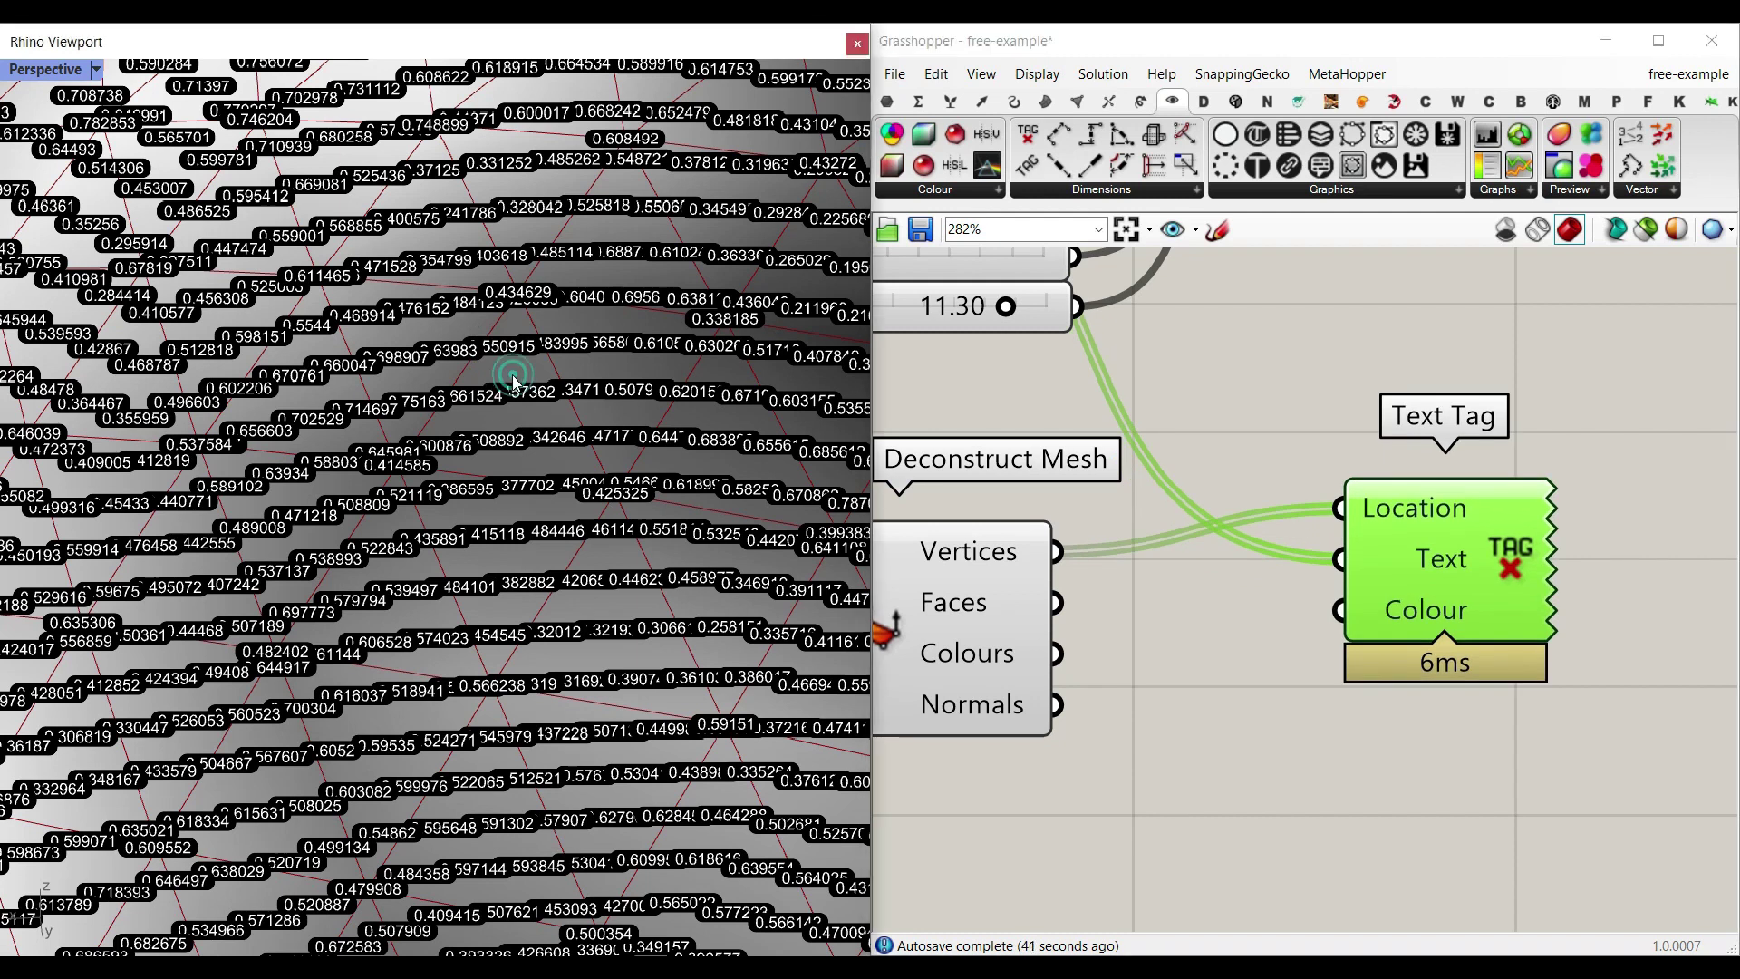
key(ctrl+z)
Step: Insert an Integer parameter between the Deconstruct Mesh Vertices and the Text Tag's Text input, and bake the integer tags
click(887, 106)
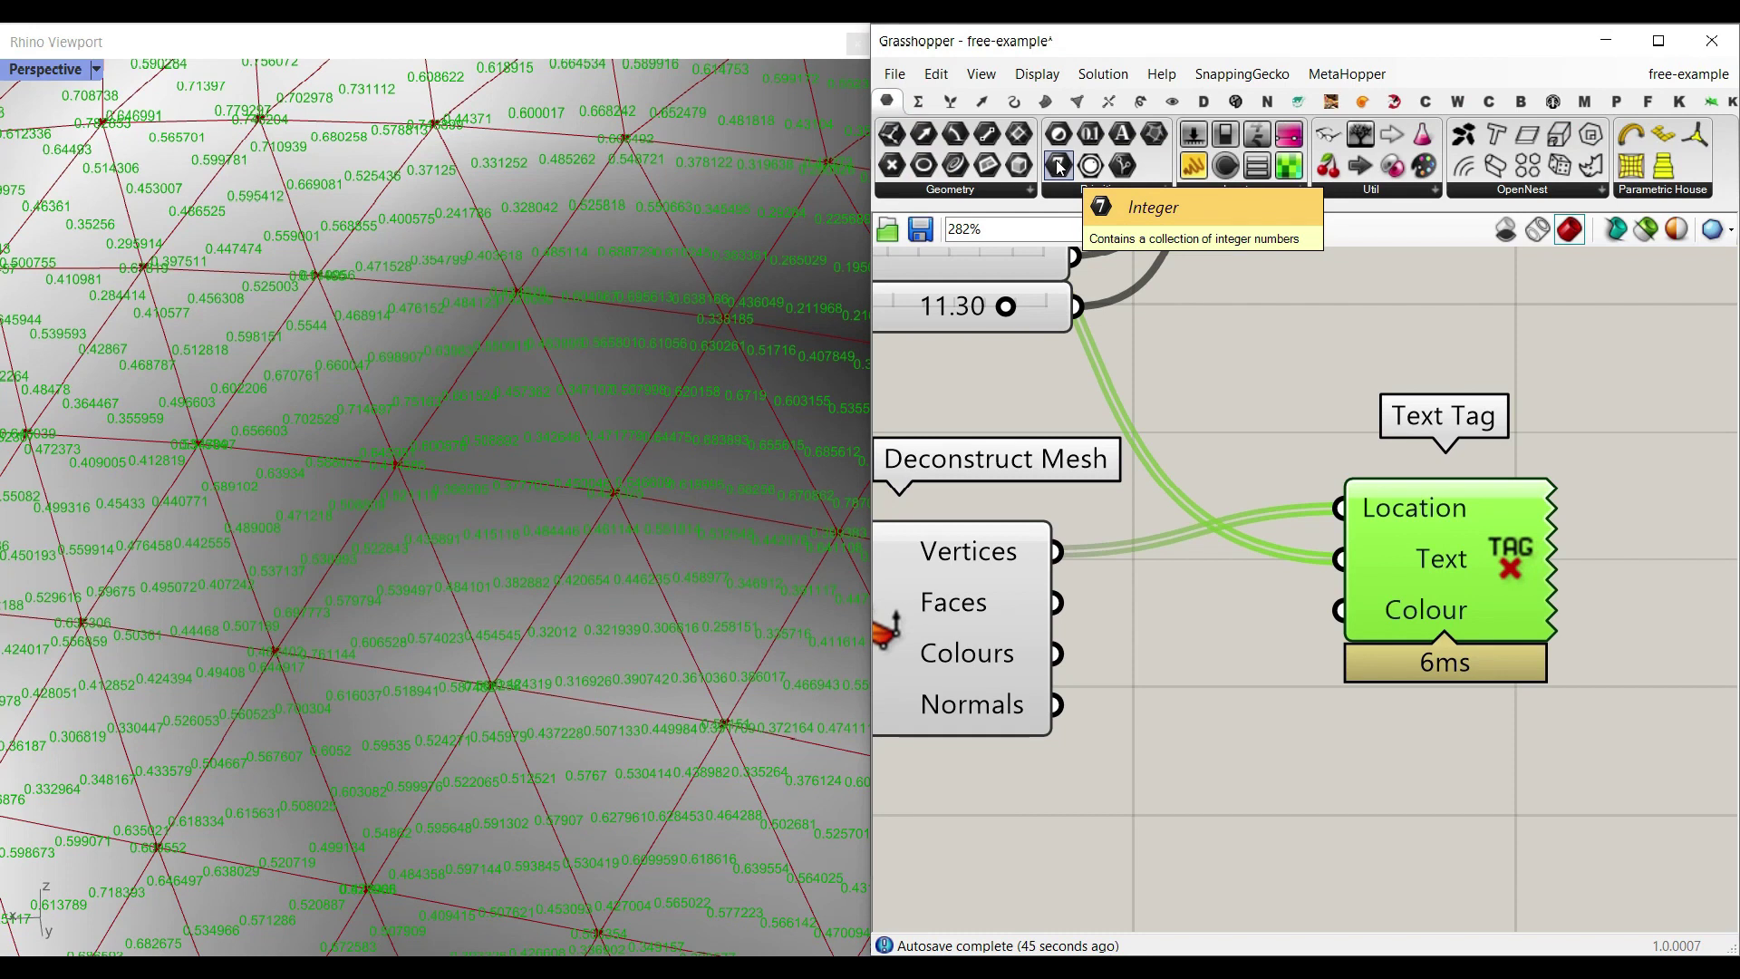
drag(1059, 166, 1339, 559)
right_click(1494, 565)
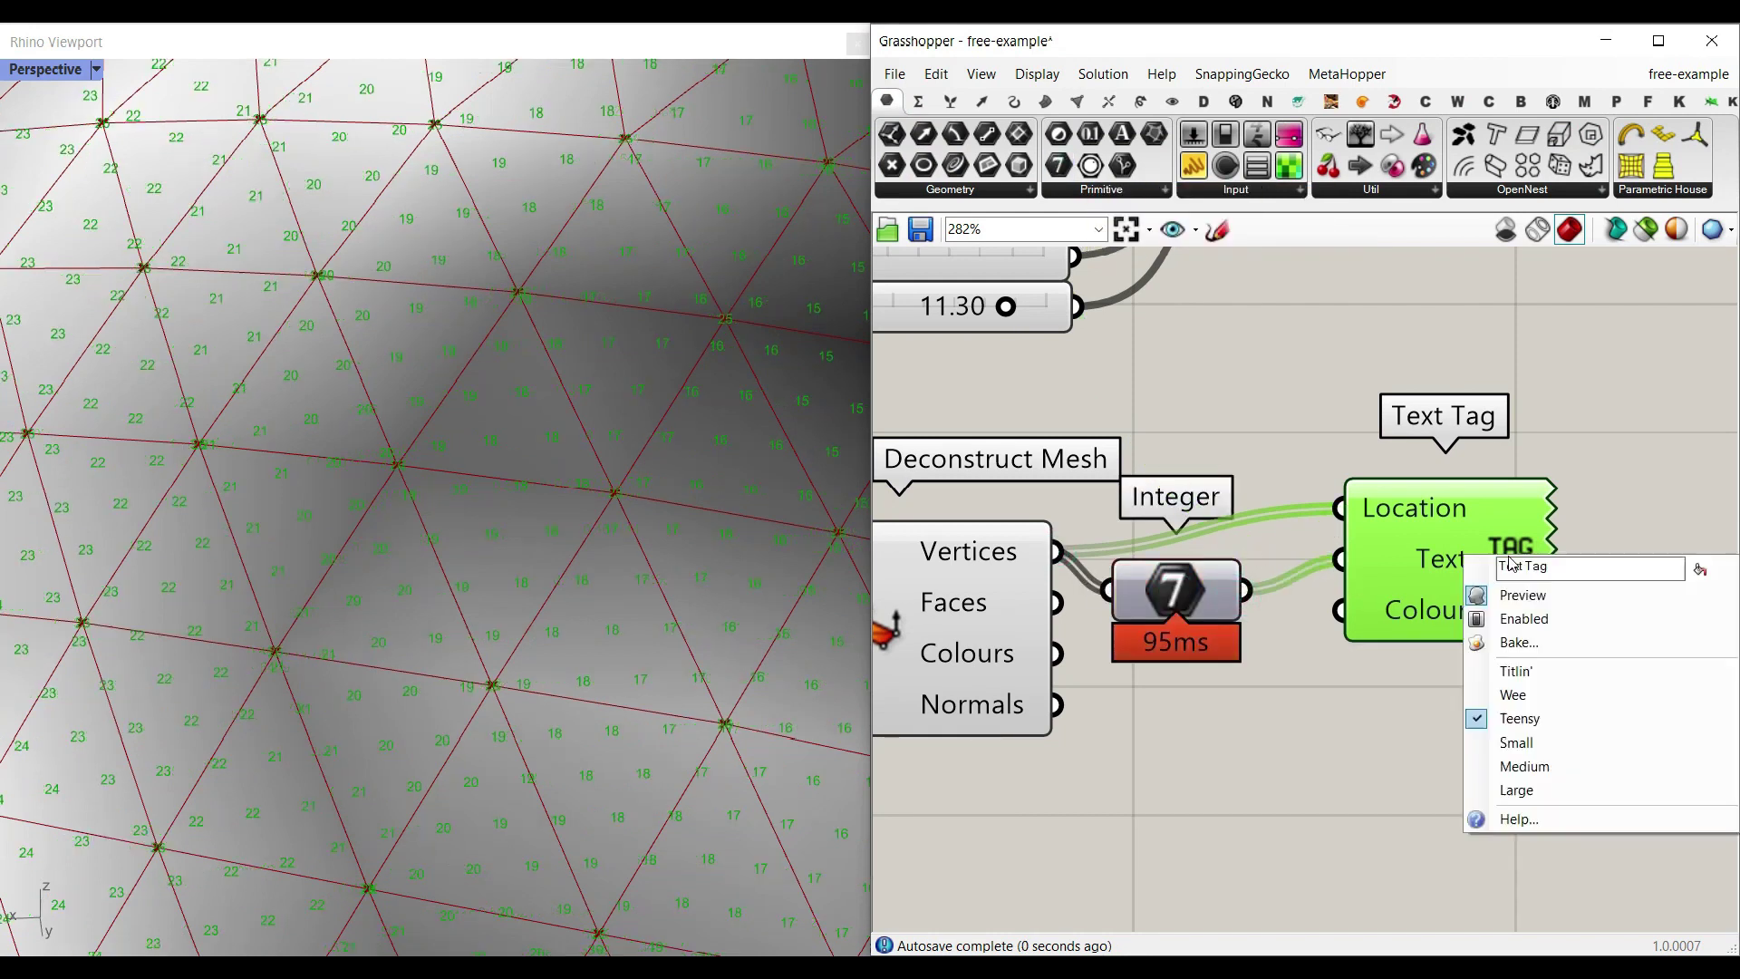
click(1511, 645)
click(1518, 855)
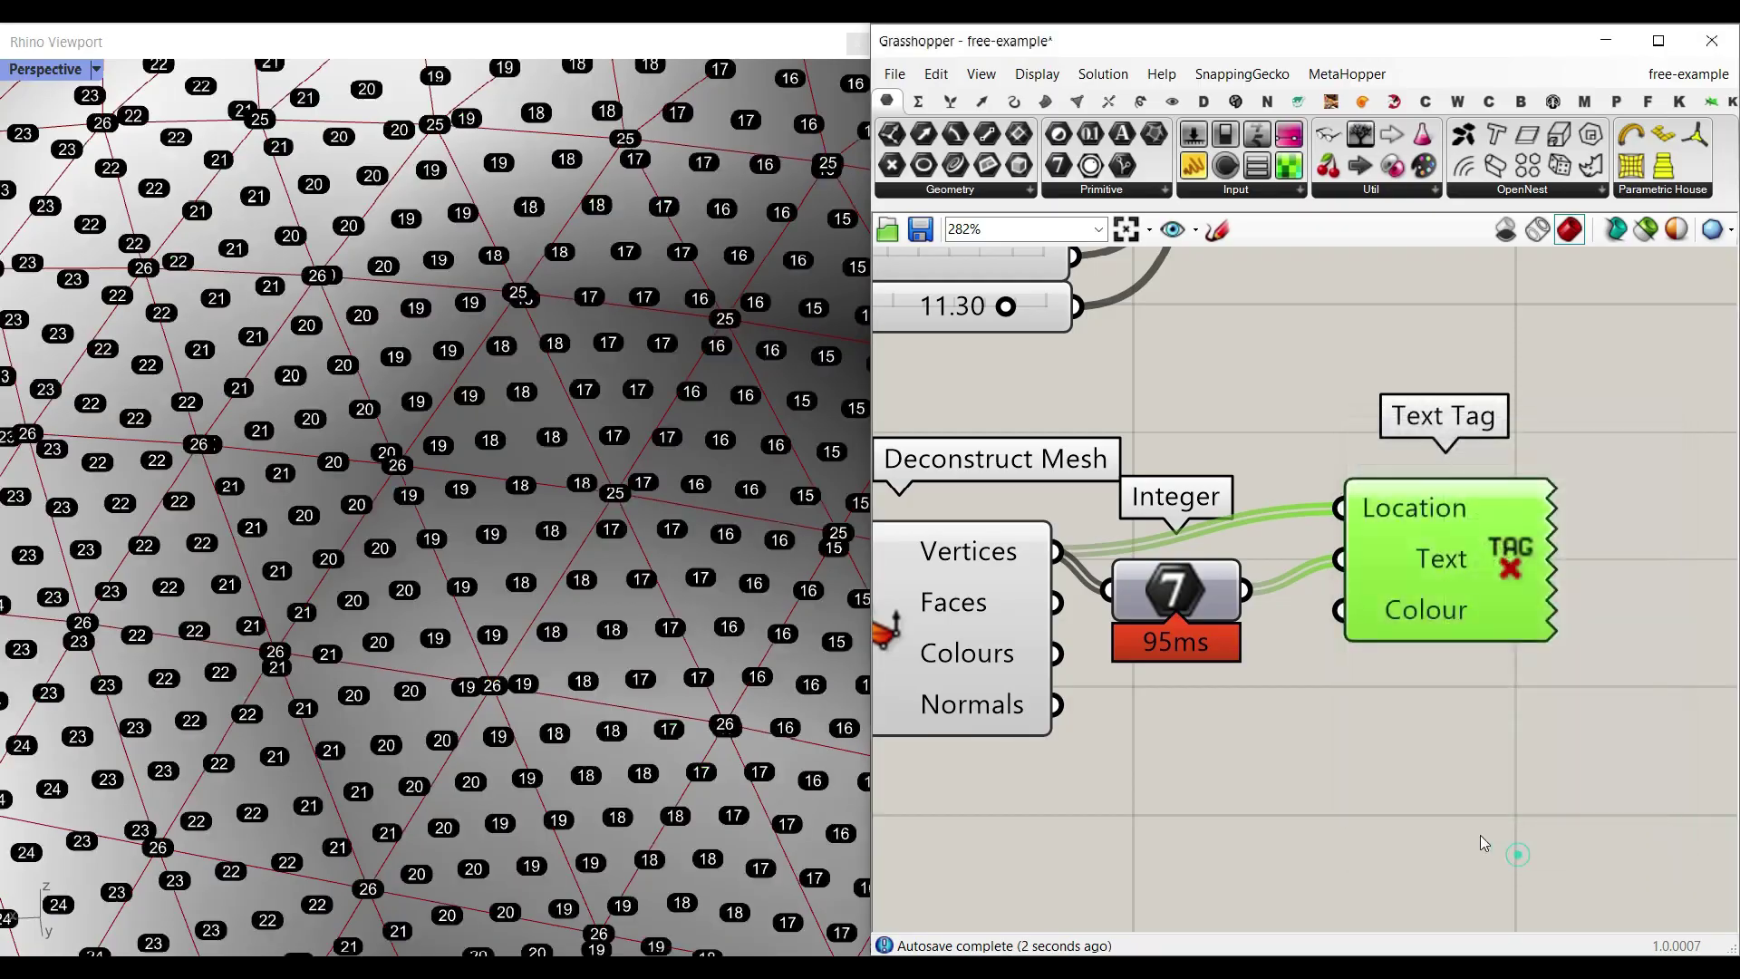
scroll(755, 577, down, 8)
right_drag(754, 577, 535, 550)
scroll(535, 549, up, 8)
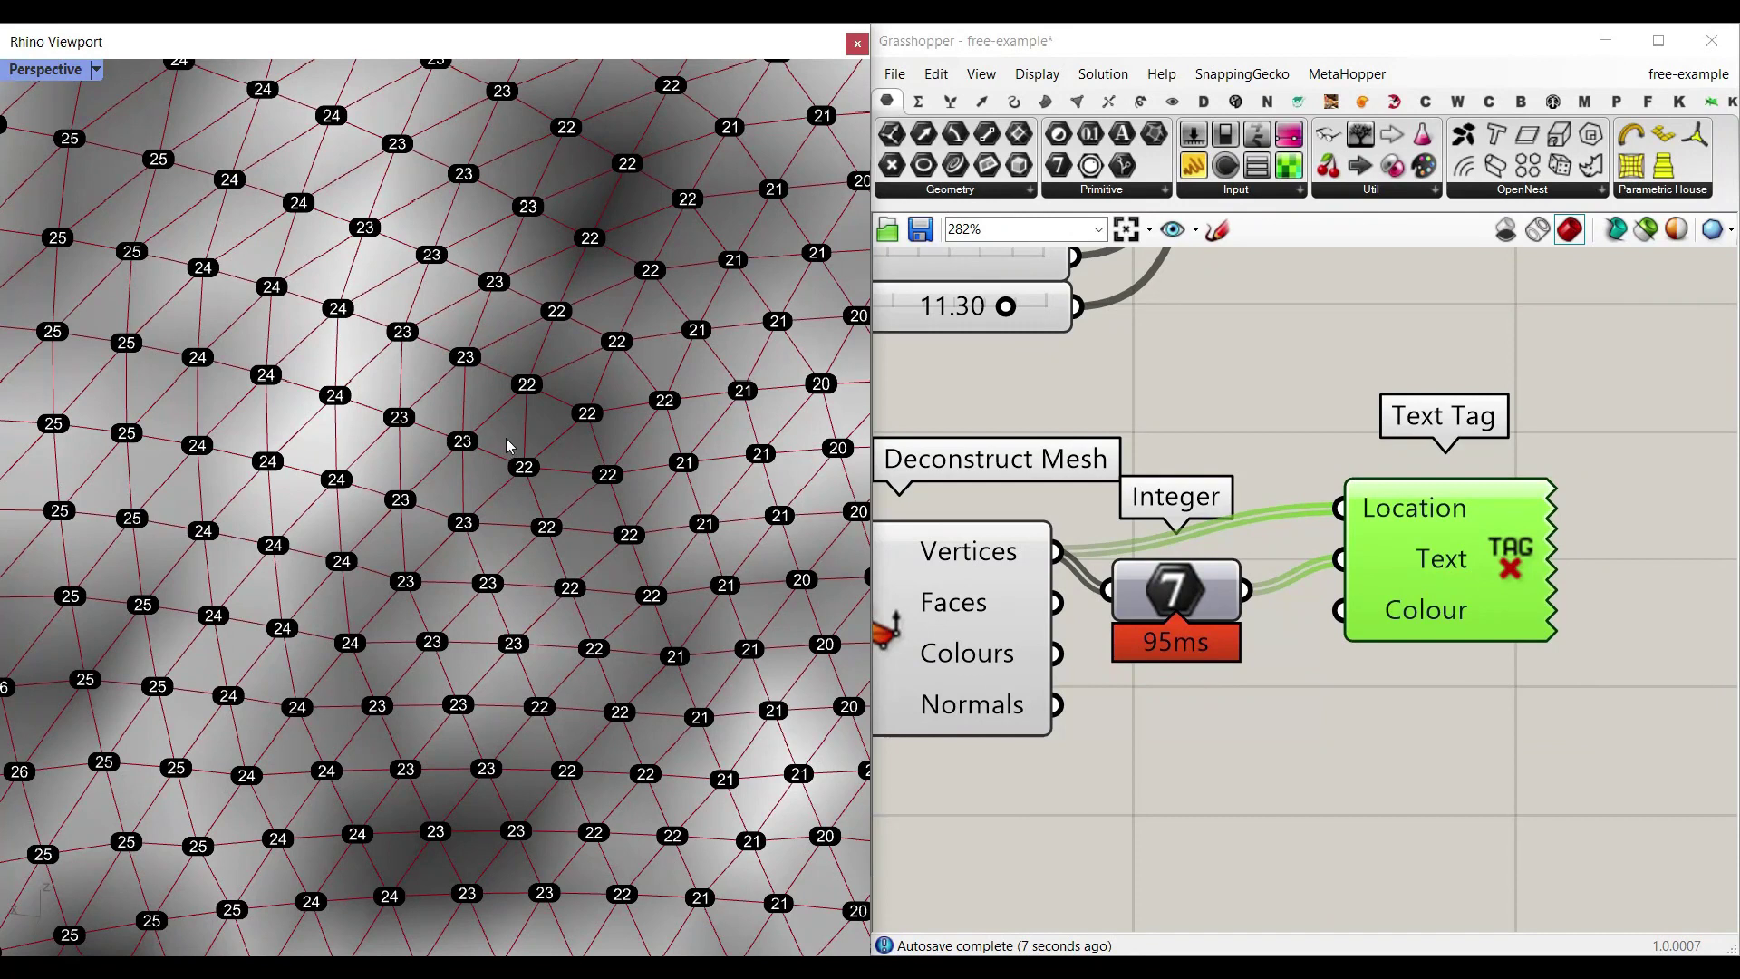
scroll(511, 444, up, 2)
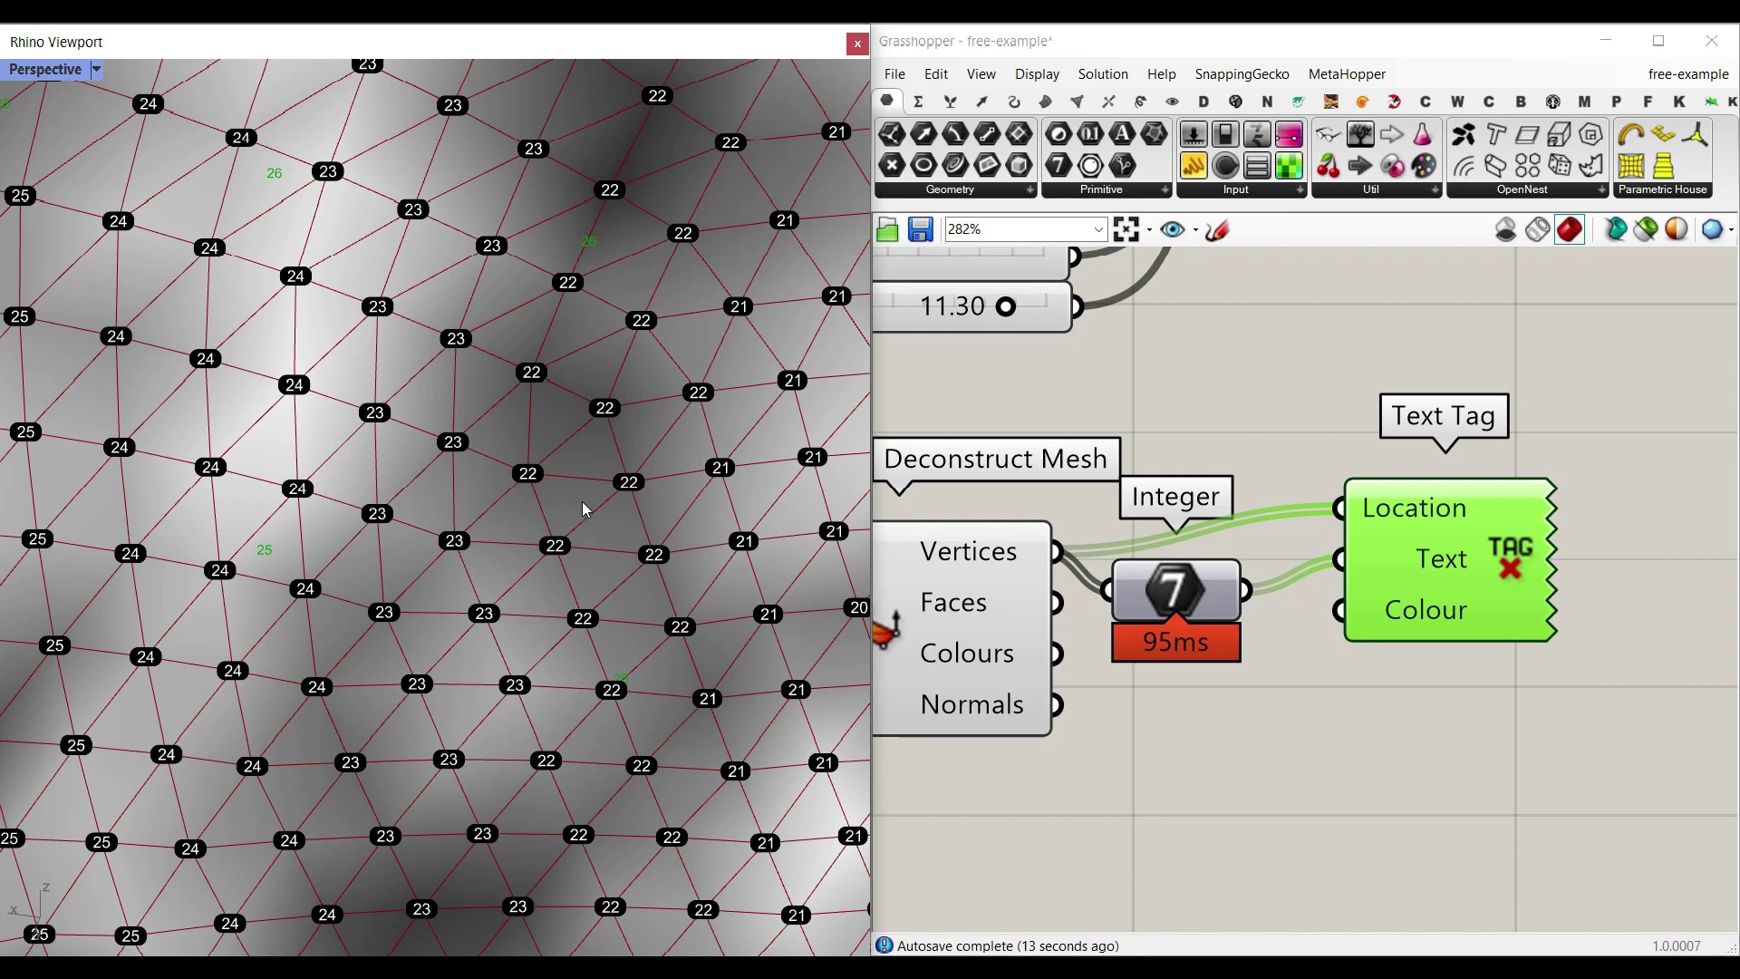
Step: Remove the baked tags and delete the Deconstruct Mesh, Integer and Text Tag components
scroll(587, 510, down, 10)
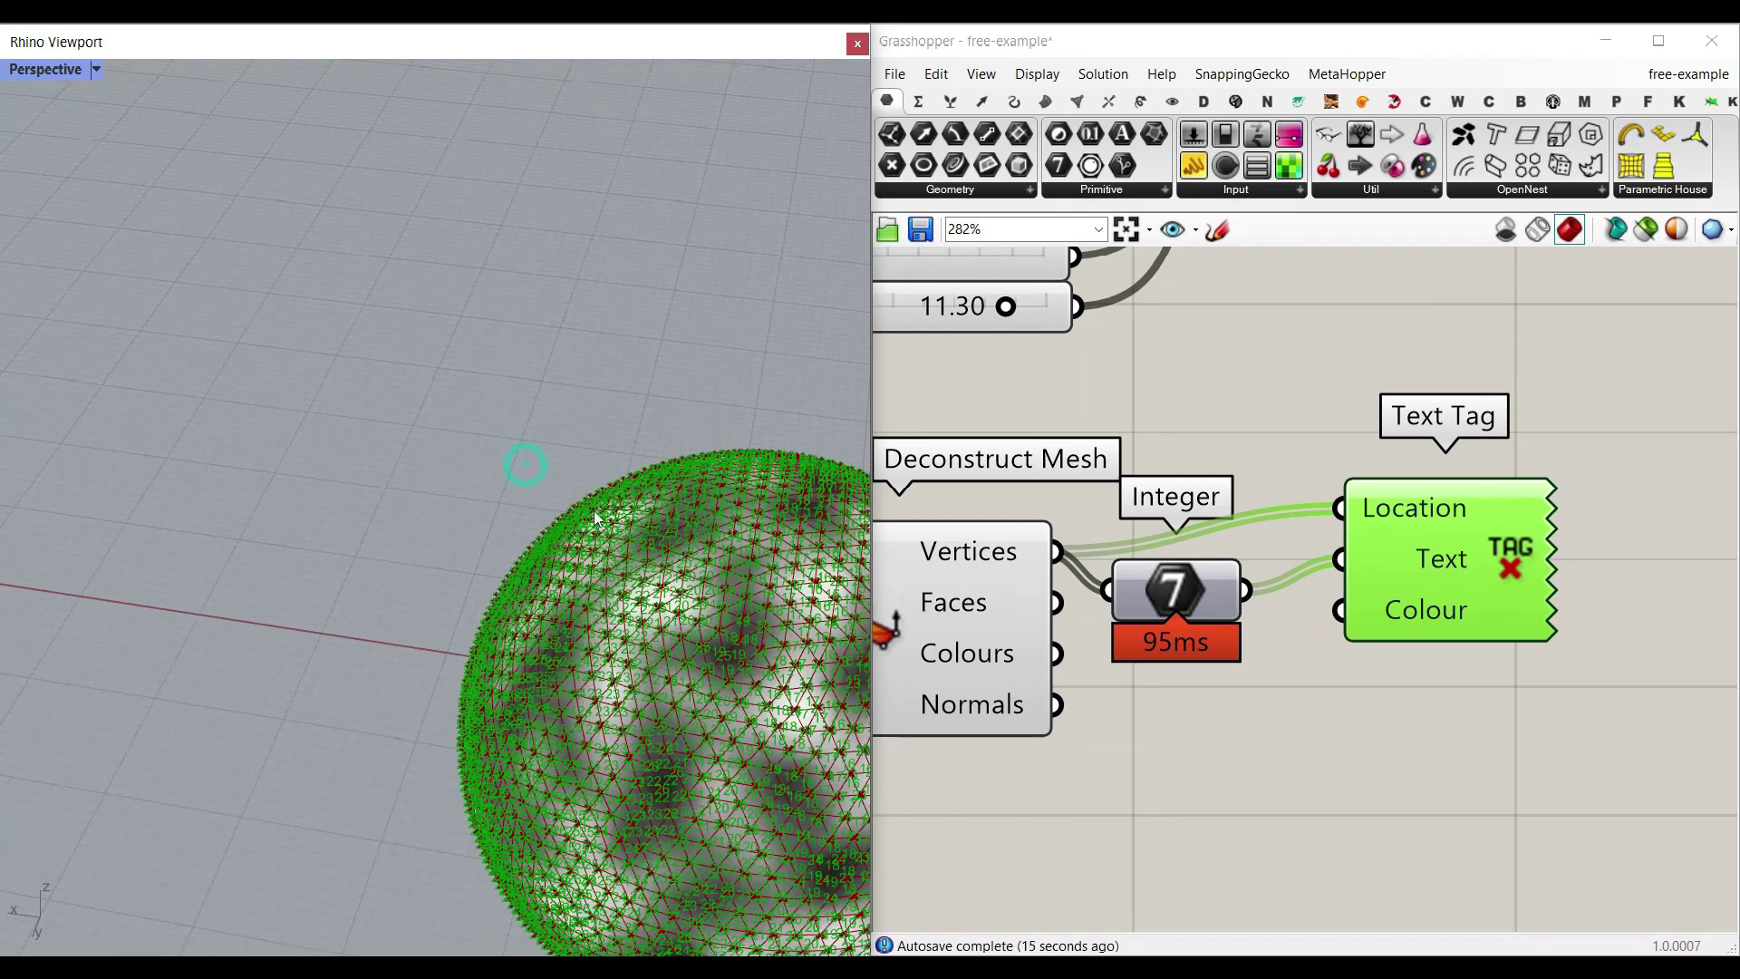
shift+right_drag(589, 504, 324, 391)
drag(1500, 713, 1031, 601)
key(Delete)
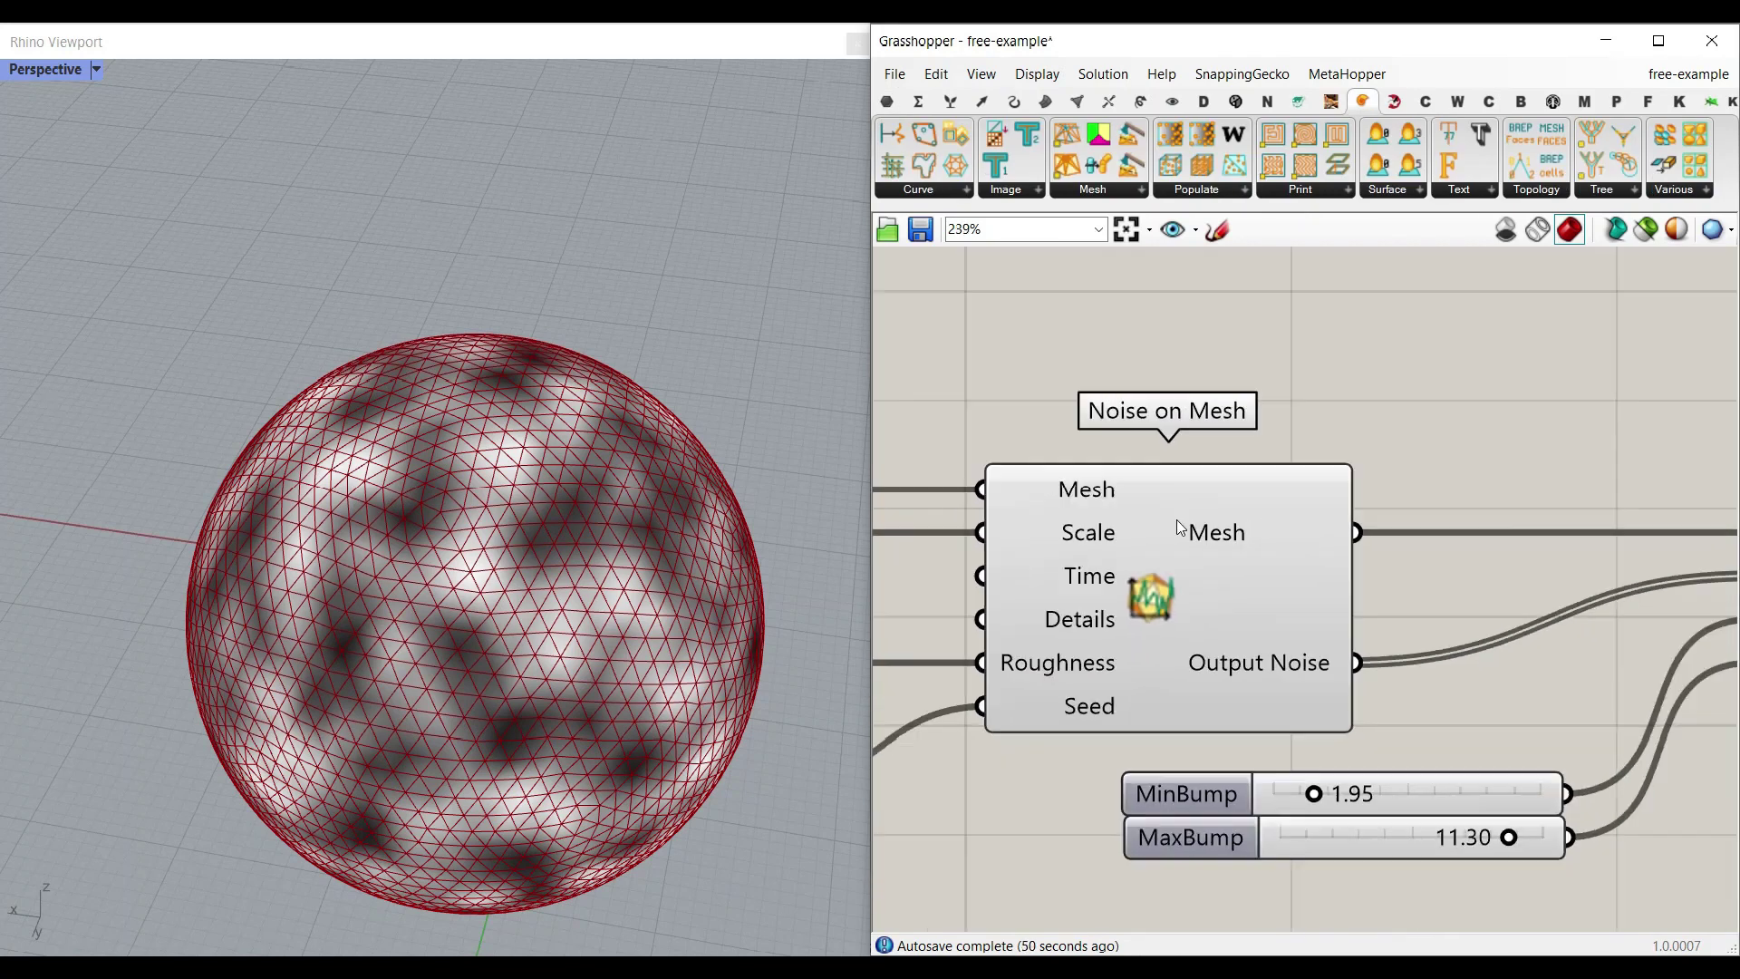
Step: Find Noise on Mesh in the plug-in's mesh components and inspect how its outputs connect to MeshBump
scroll(1180, 528, down, 1)
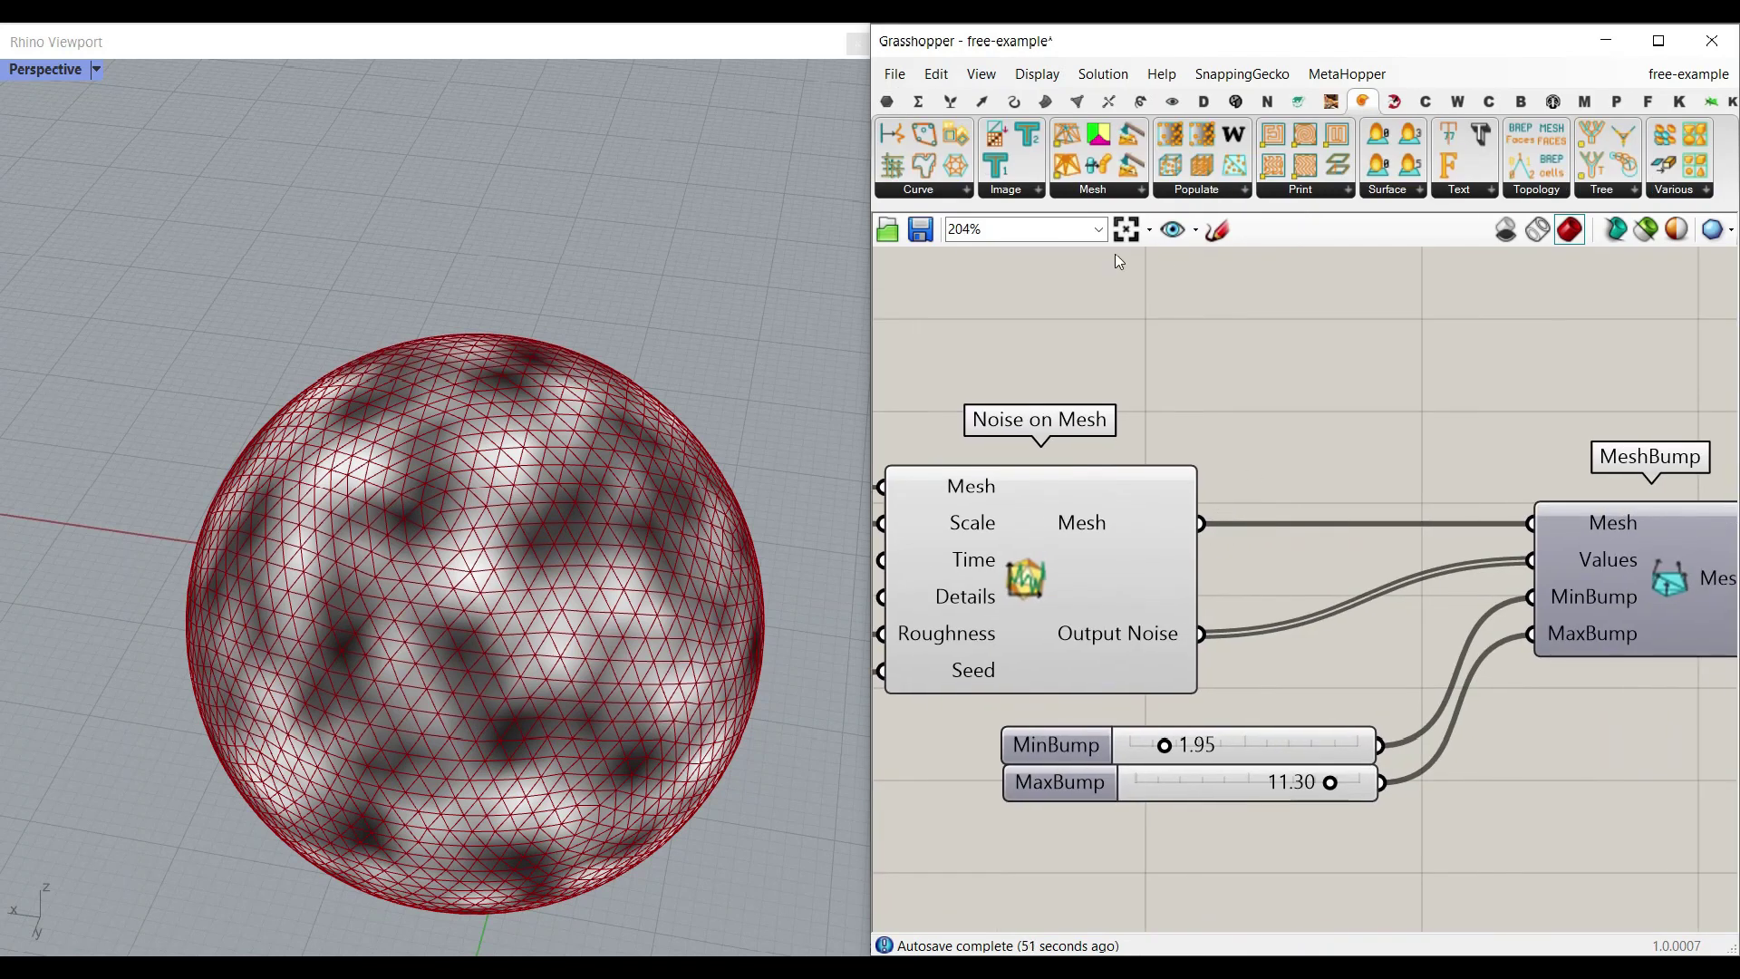
click(1113, 197)
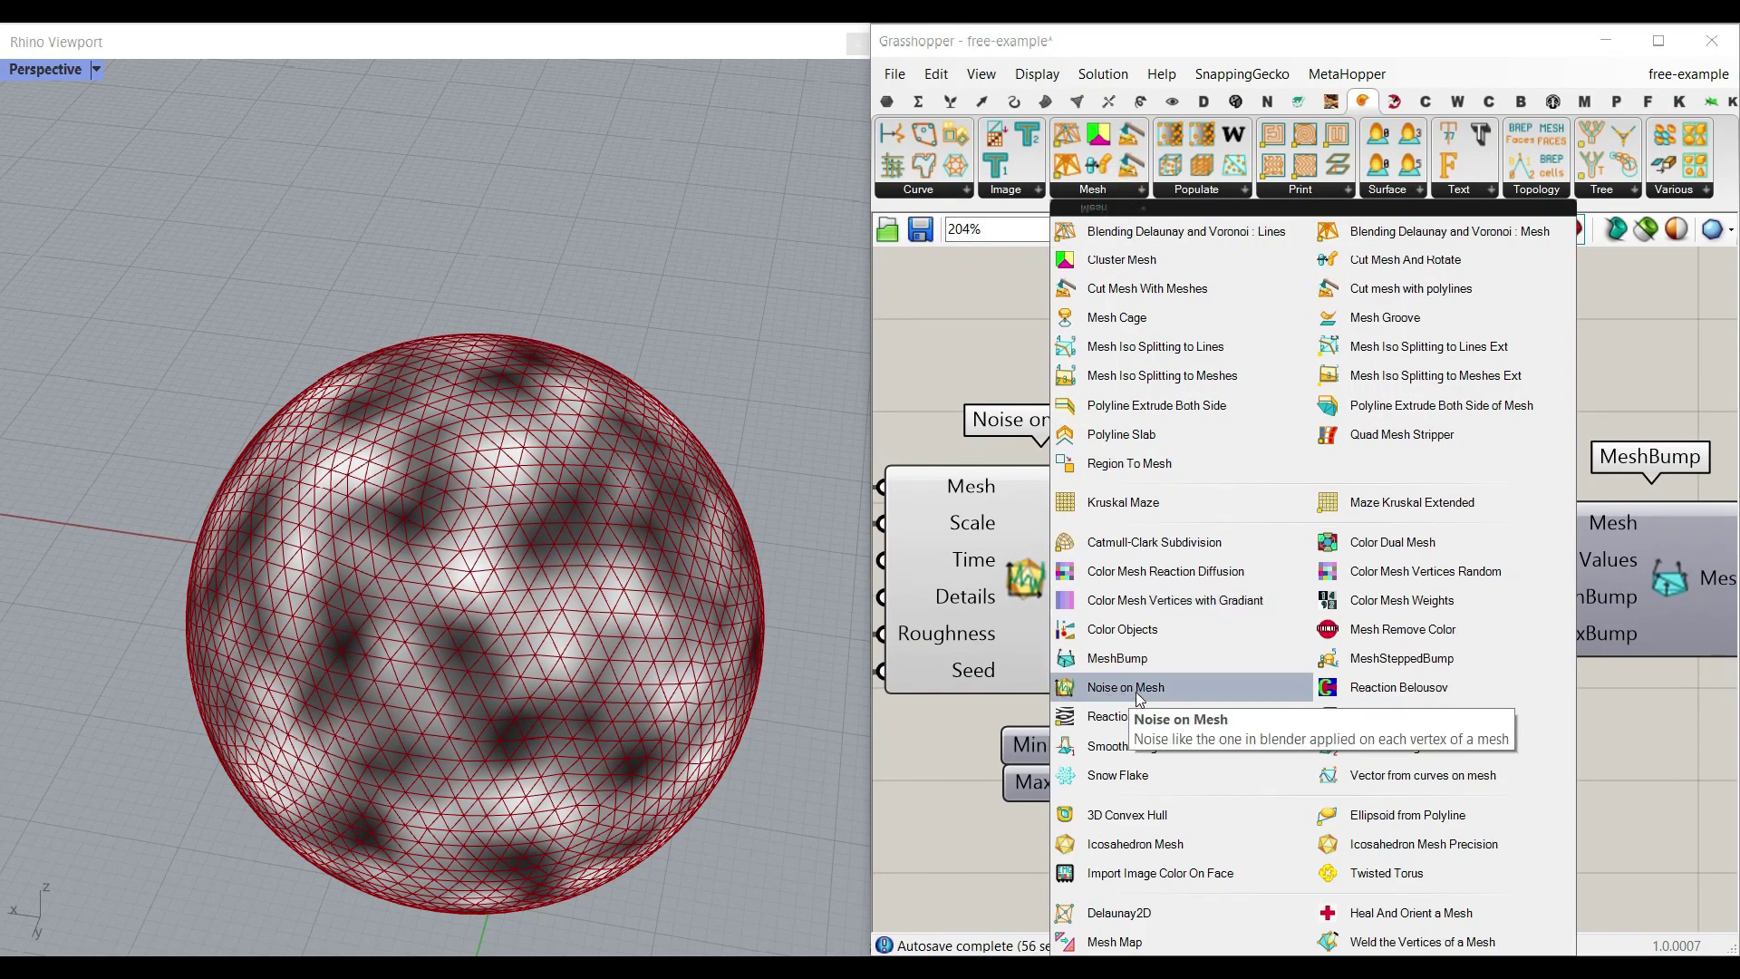
click(1720, 352)
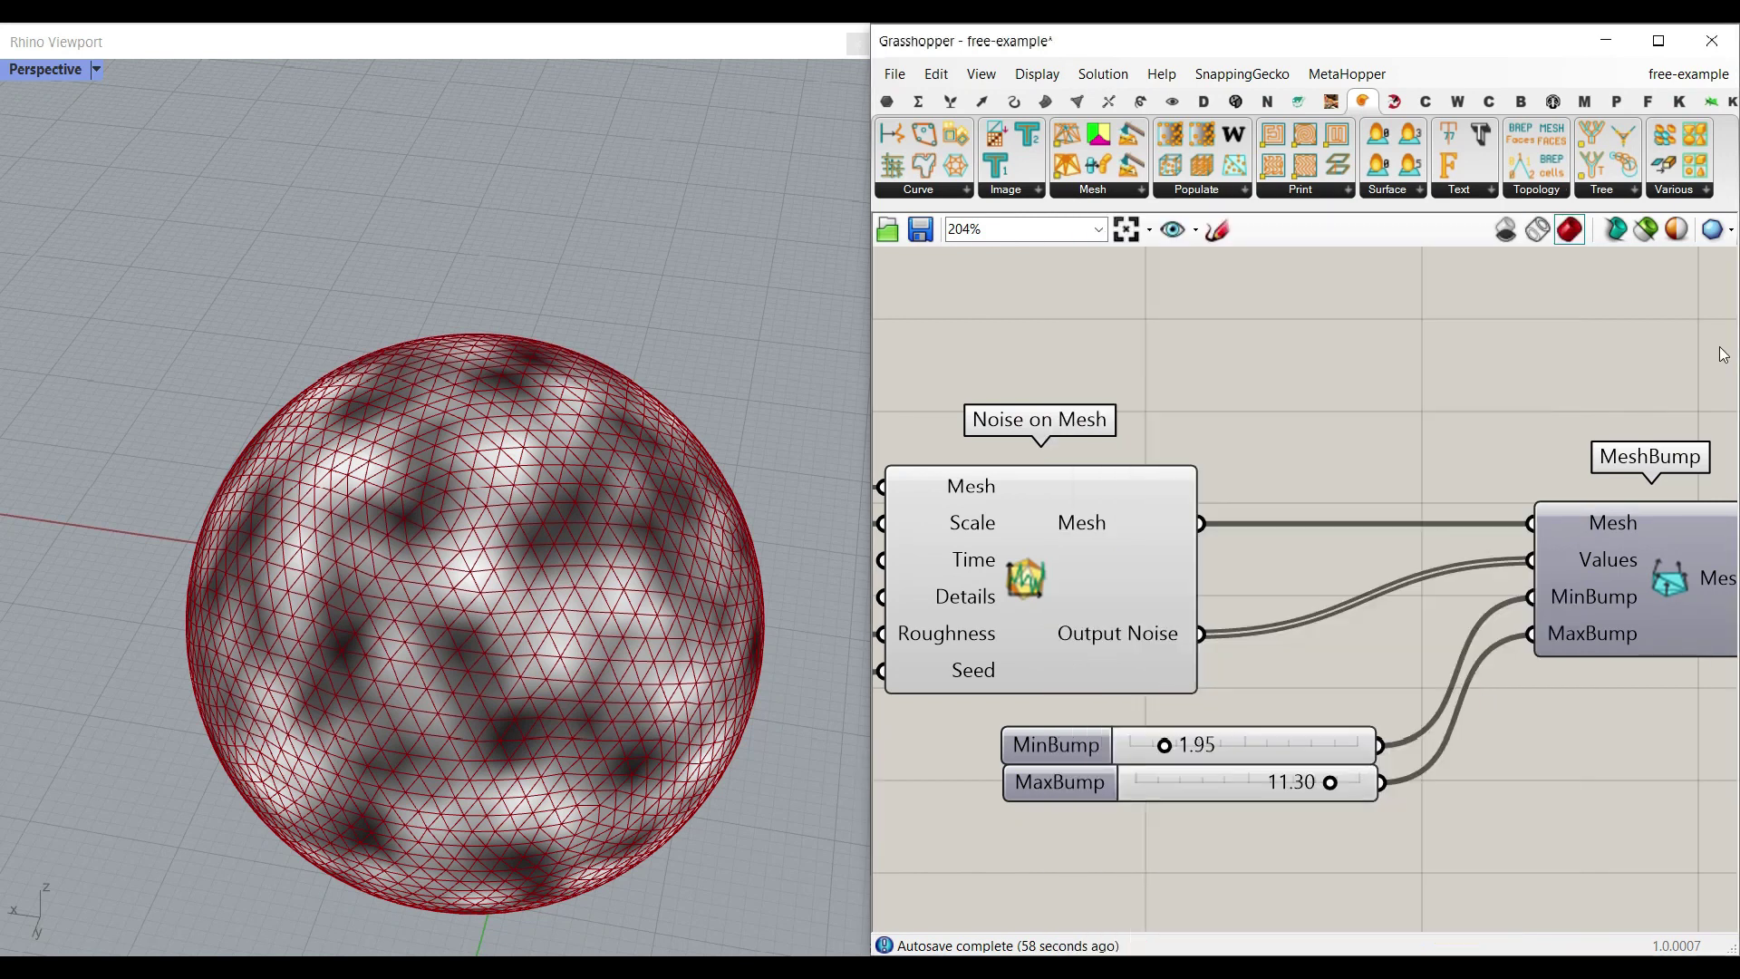
right_drag(1720, 351, 1511, 340)
right_drag(1073, 559, 1284, 537)
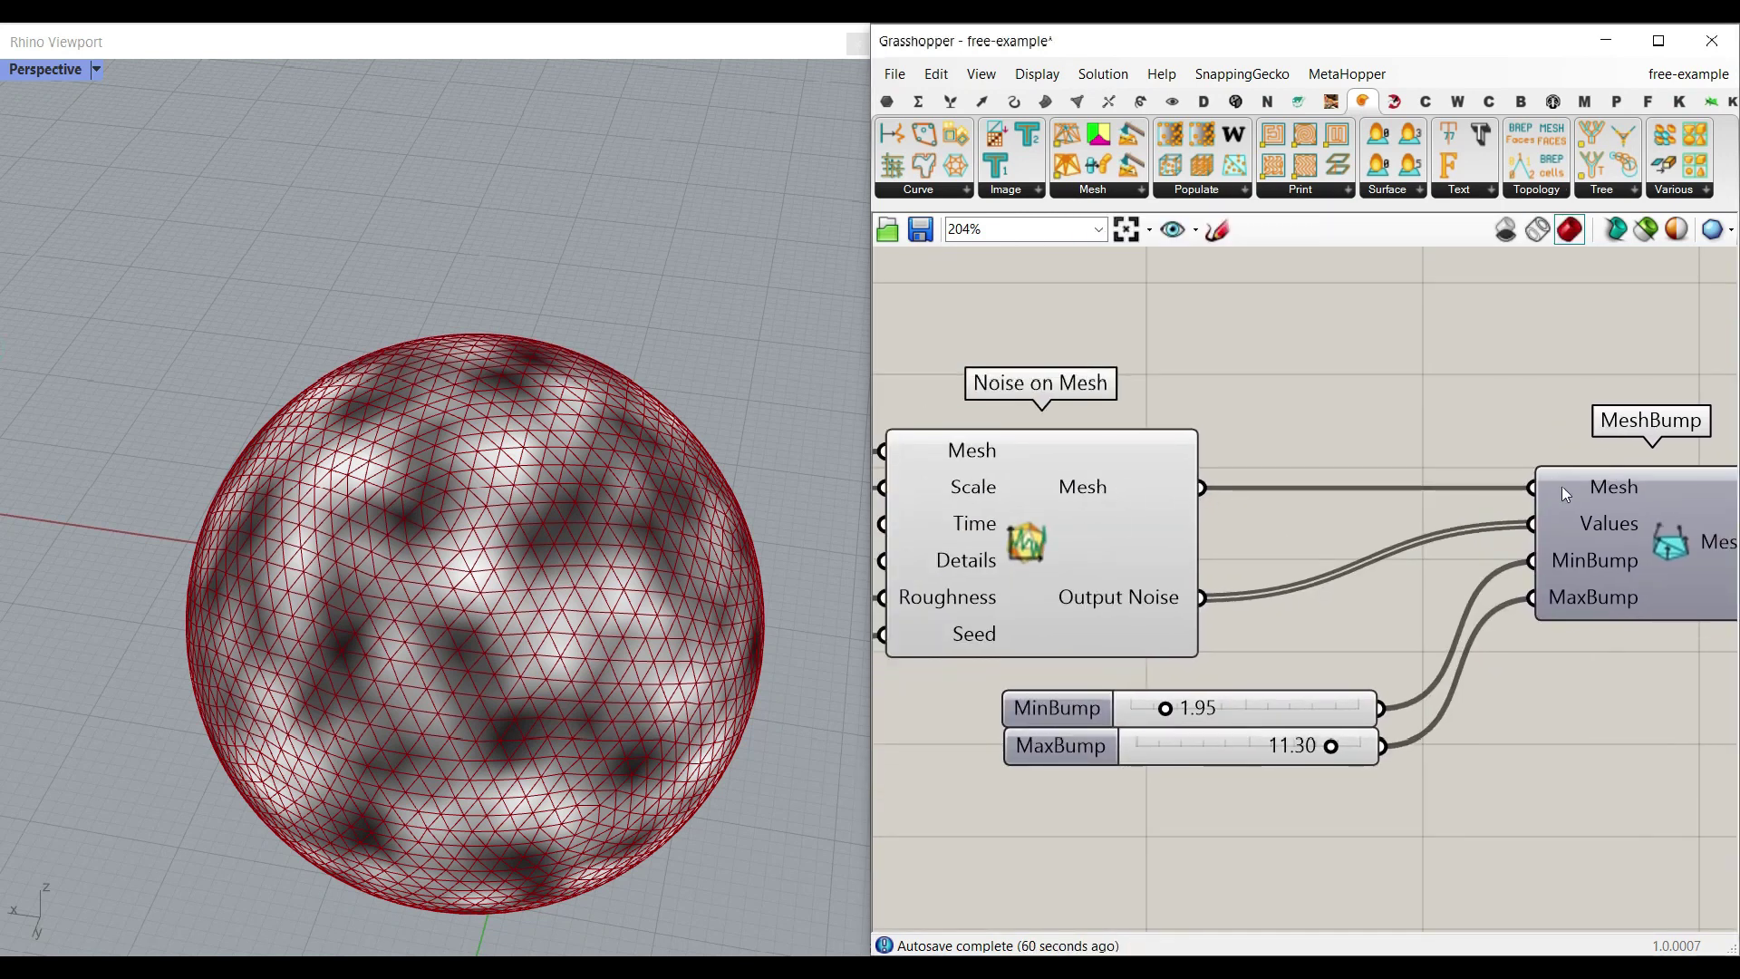
right_drag(1561, 487, 1368, 462)
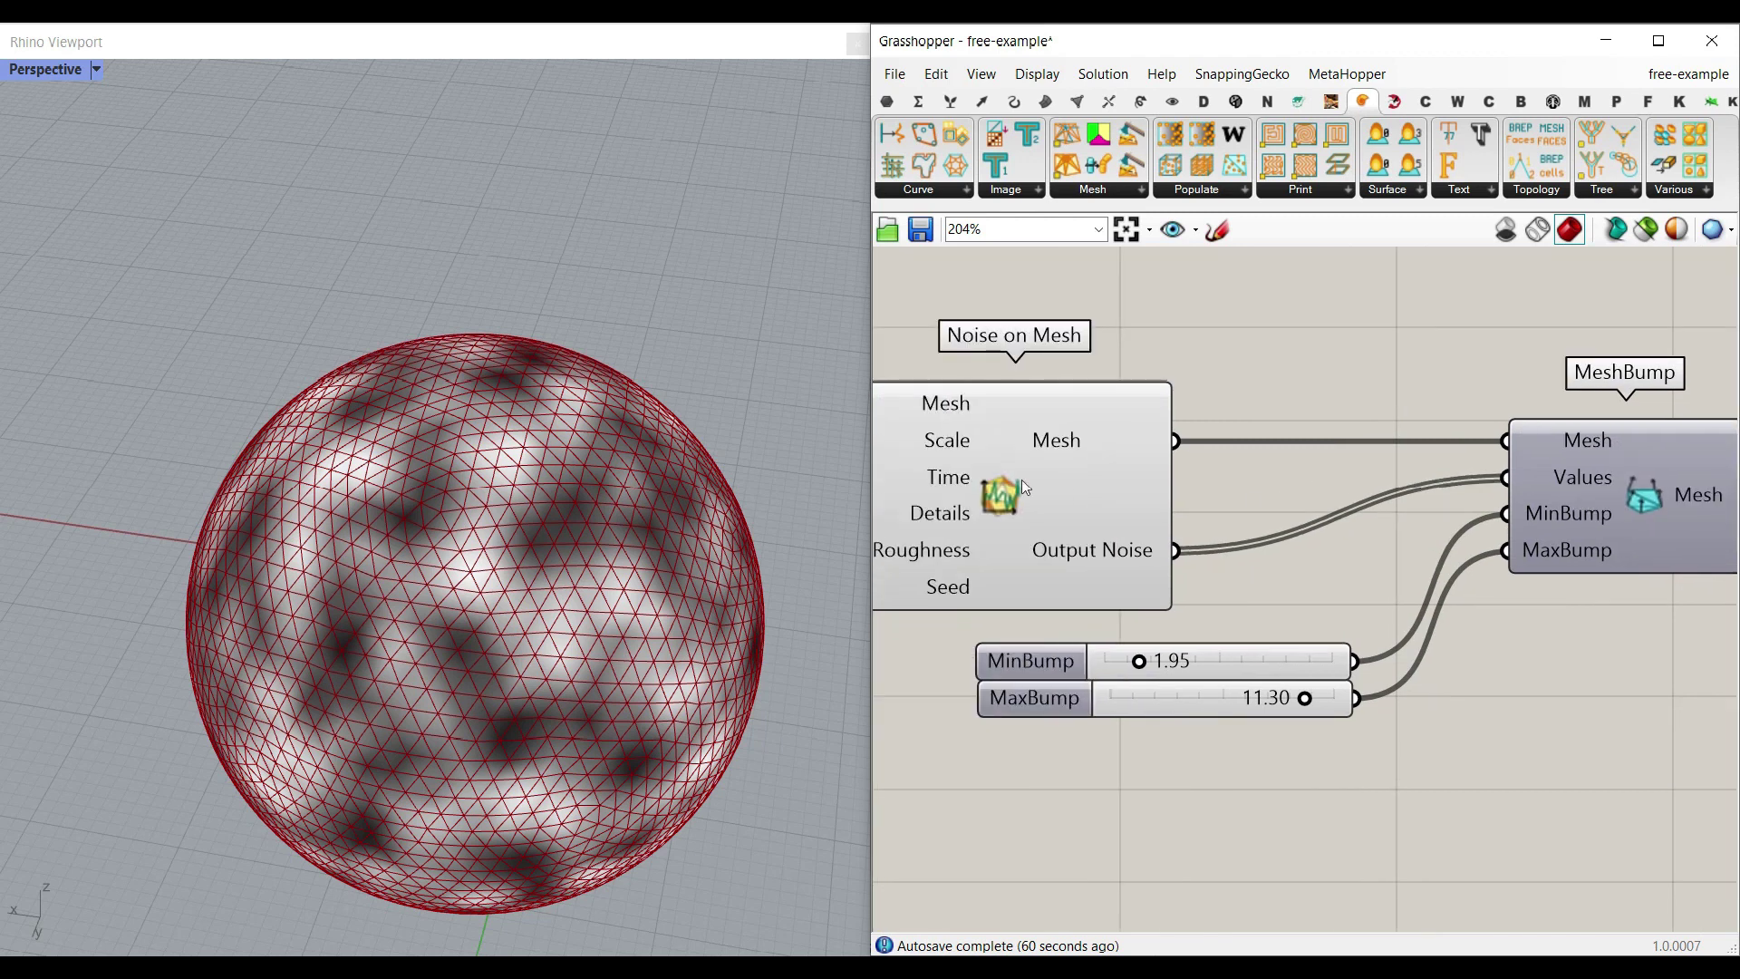
Step: Hide the Noise on Mesh preview and turn on the previews of the MeshBump and Custom Preview components
right_click(1099, 476)
click(1142, 516)
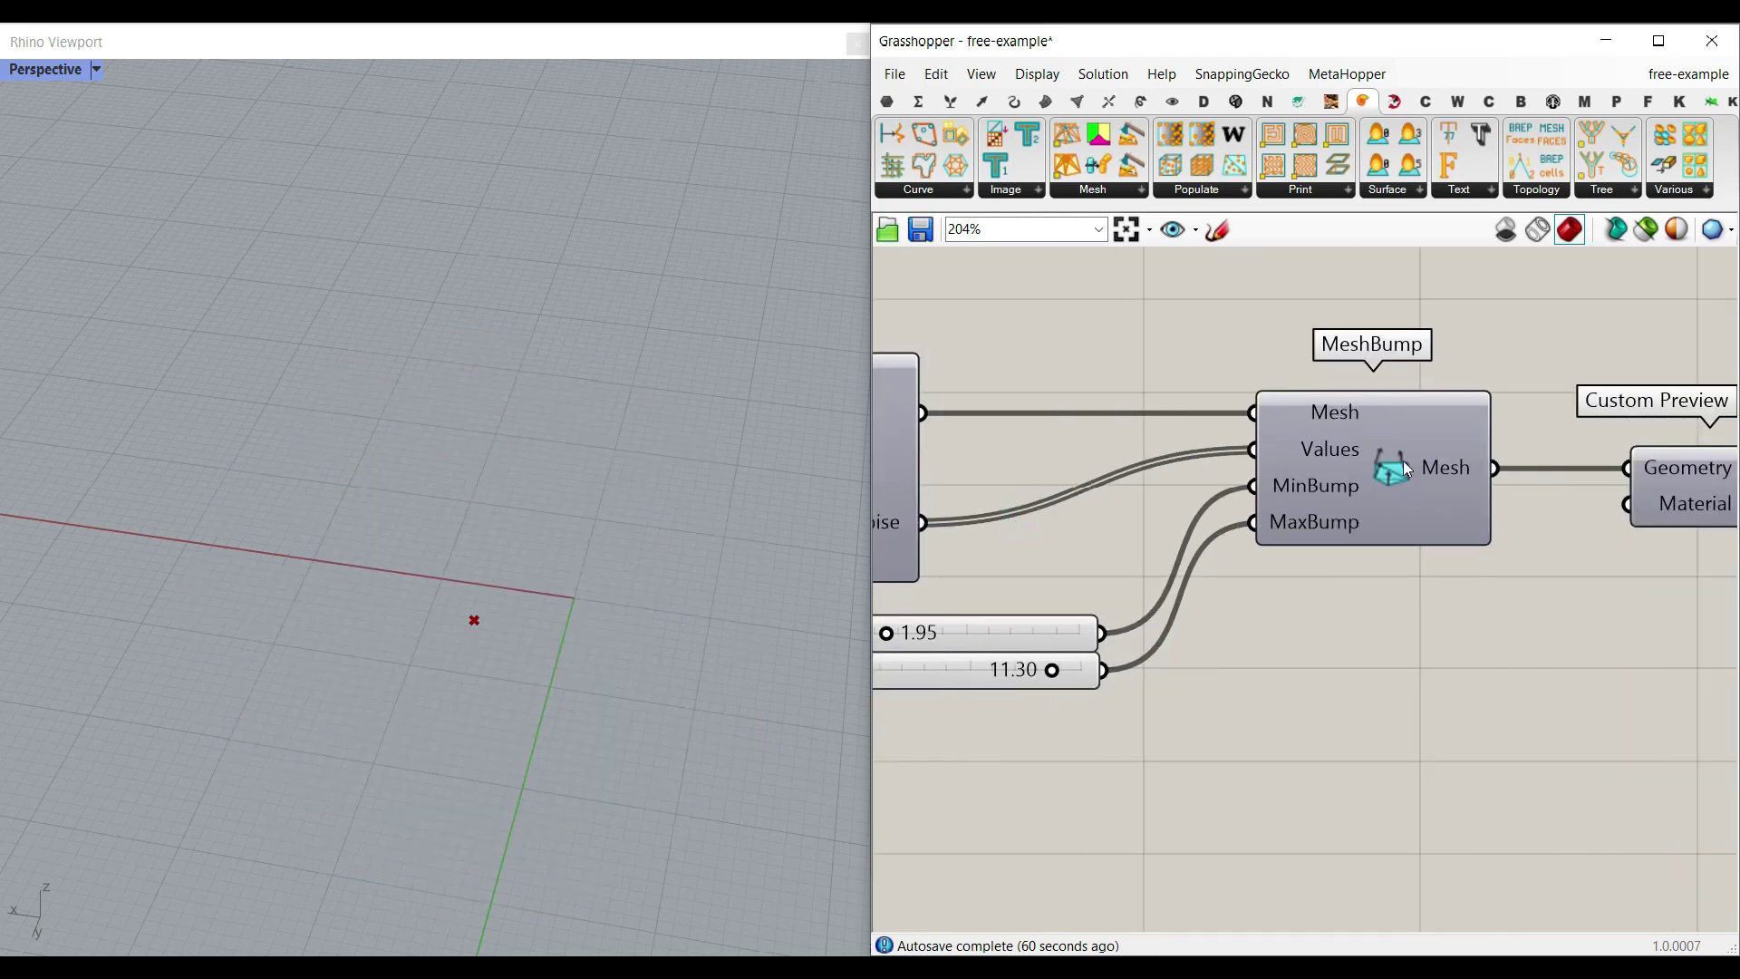
right_click(1403, 461)
click(1422, 498)
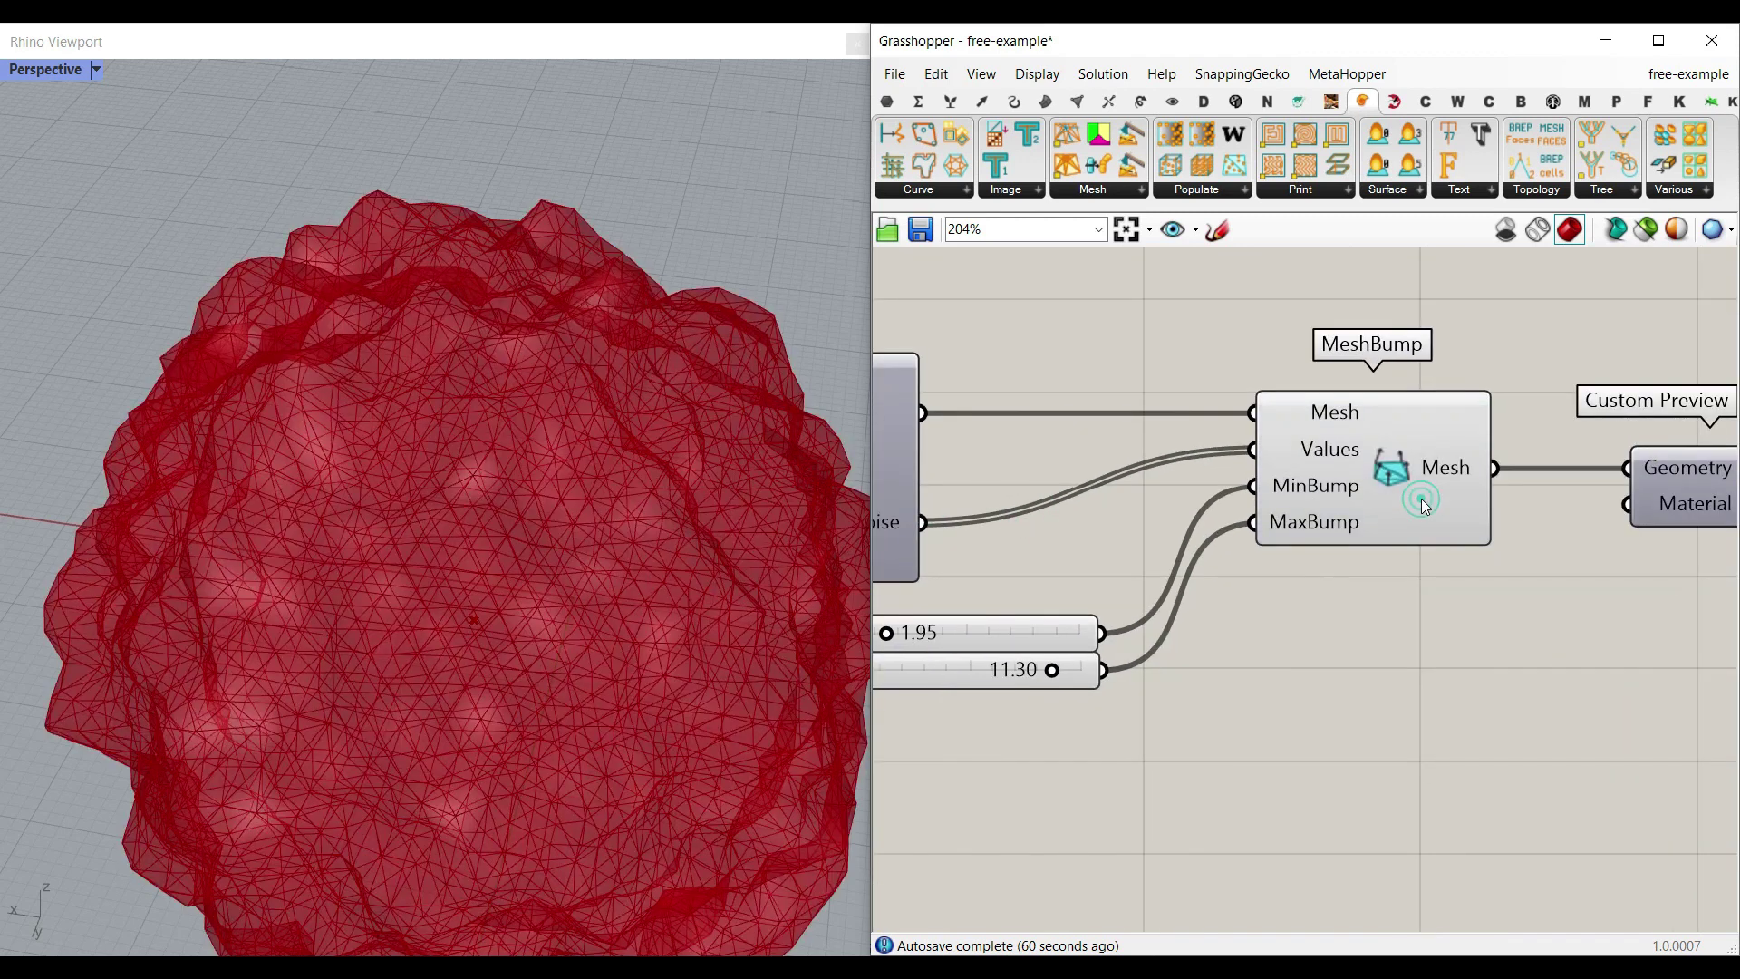
right_drag(1477, 597, 1235, 603)
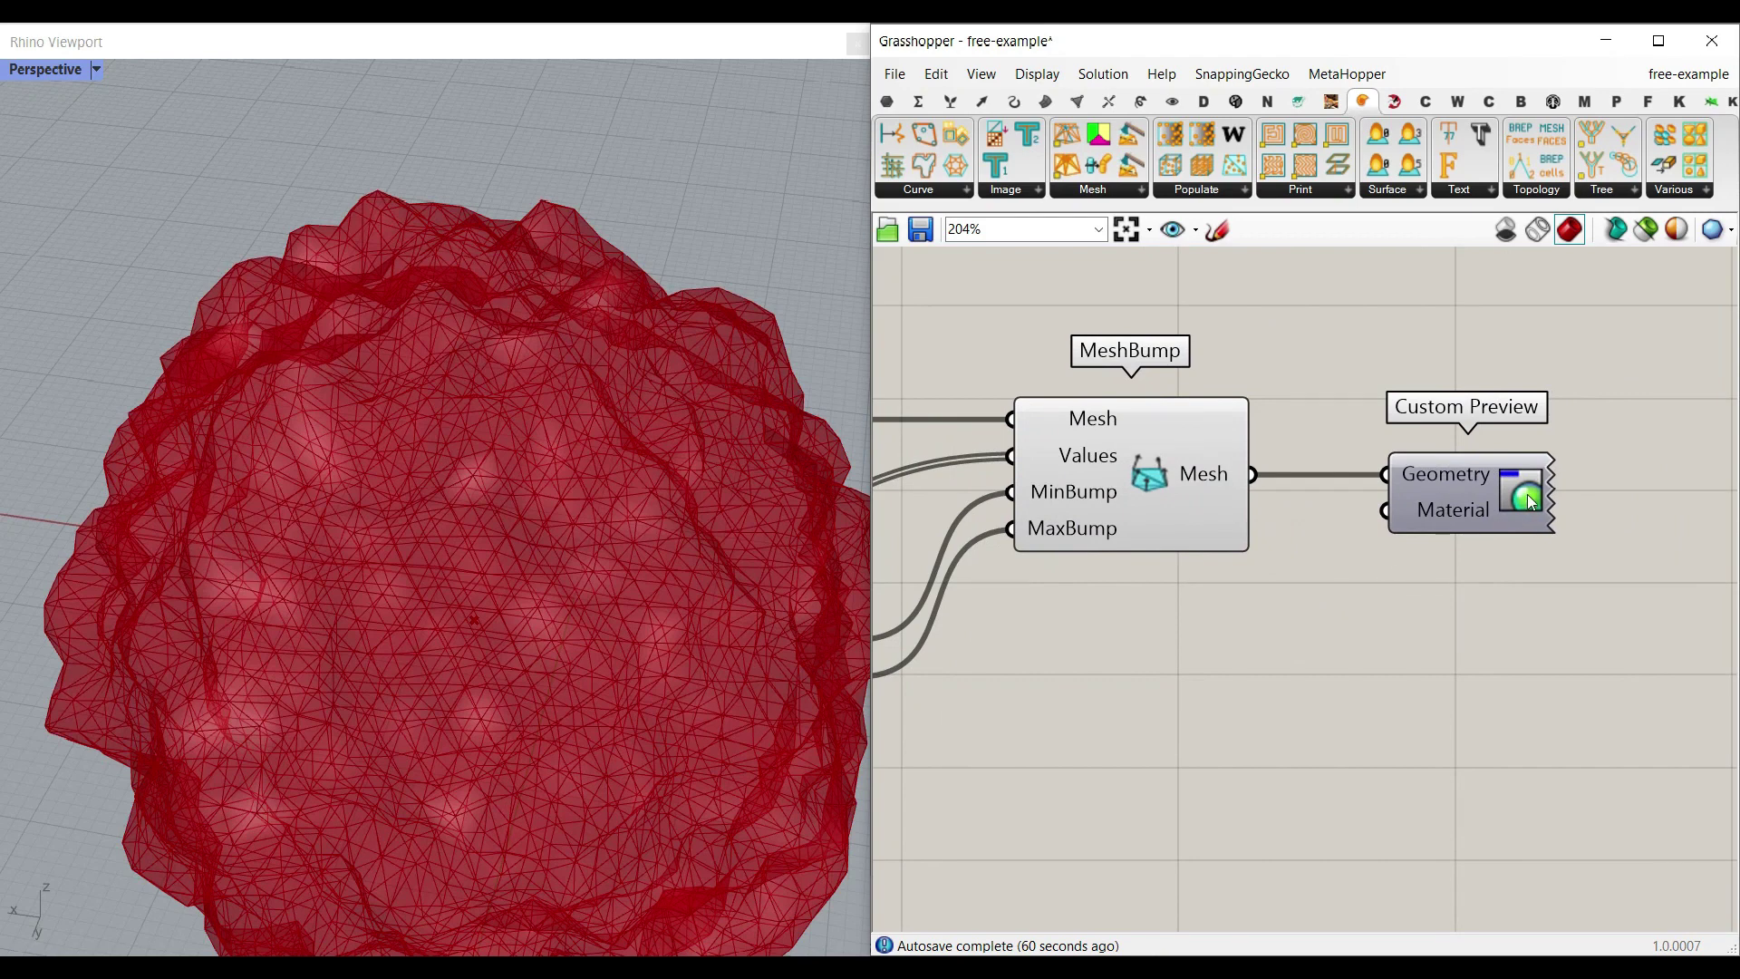
scroll(457, 555, down, 5)
scroll(453, 478, up, 3)
right_drag(504, 567, 418, 448)
right_click(1504, 482)
click(1524, 520)
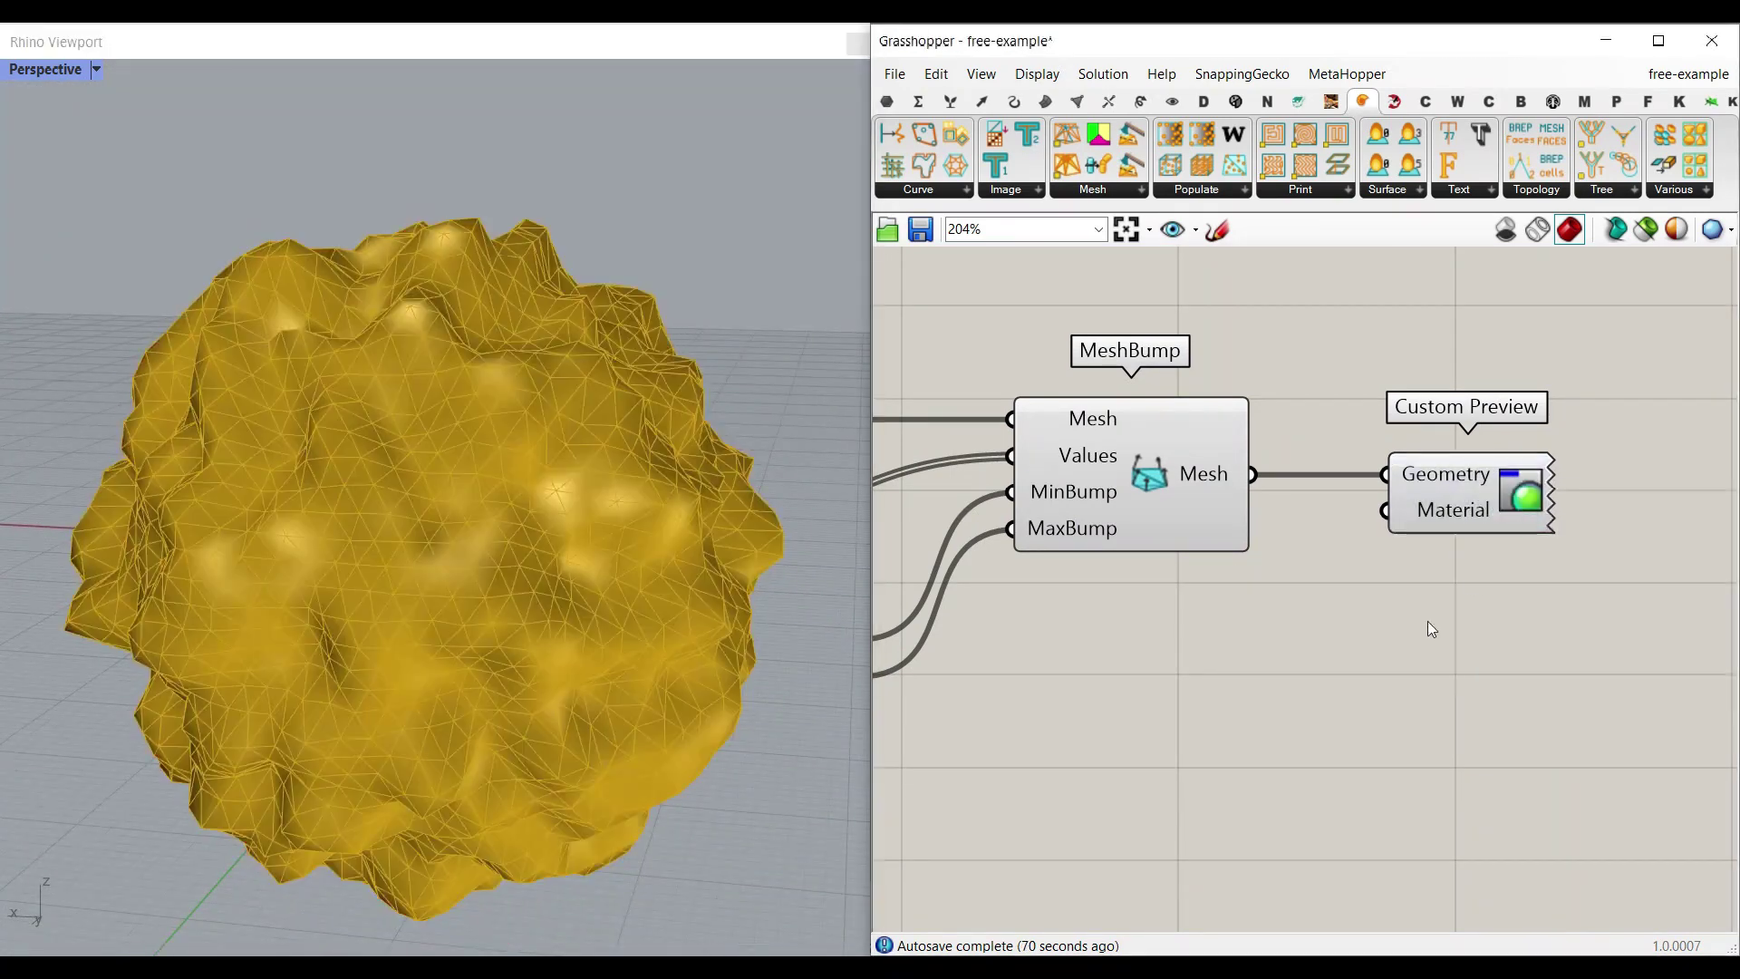
Step: Check the options available for the Custom Preview's Material input
right_click(1427, 509)
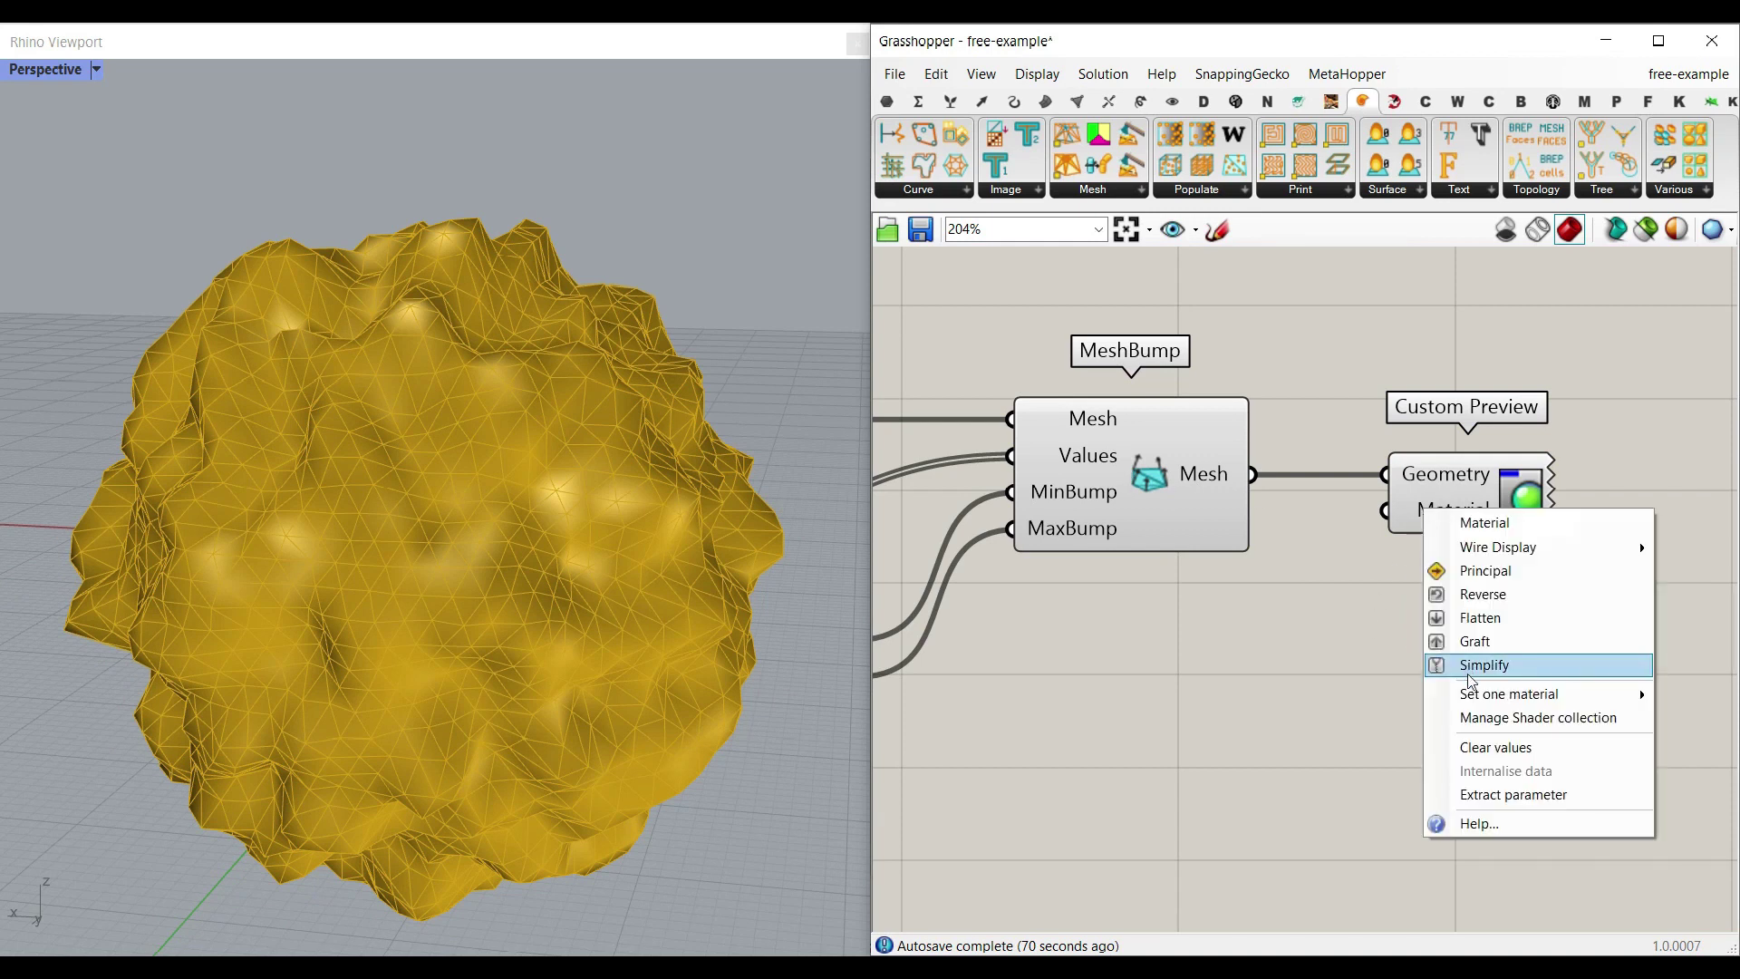
mouse_move(1469, 700)
click(1269, 592)
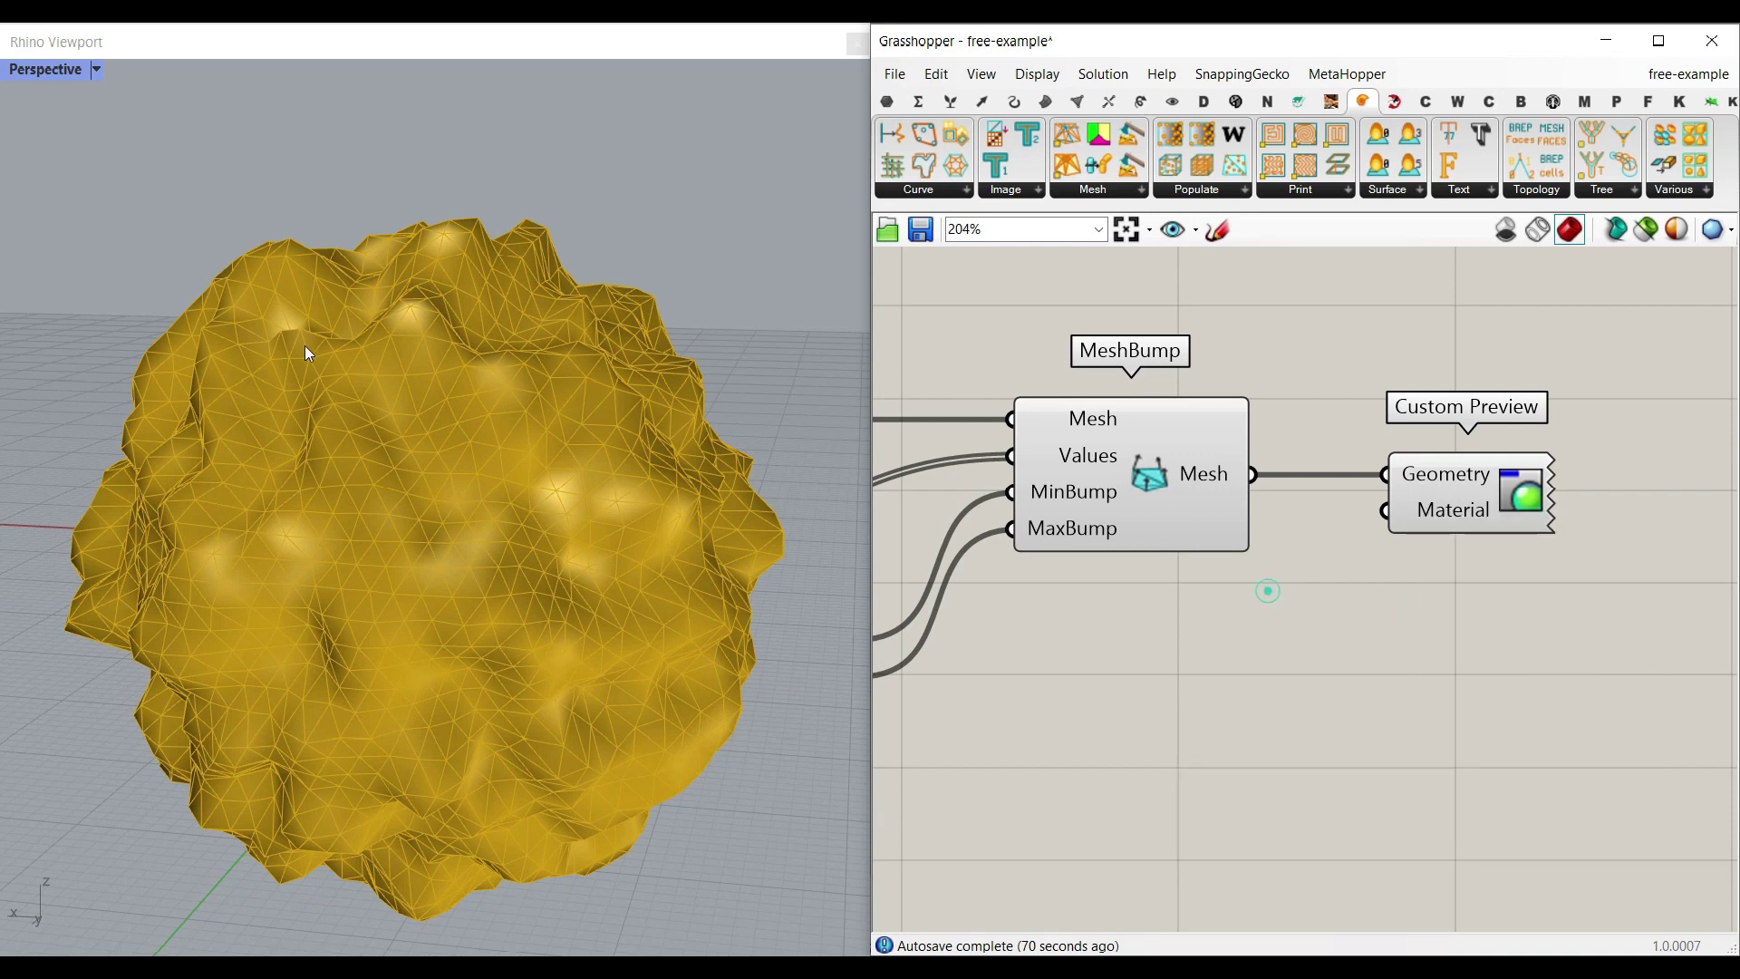
Step: Switch the Perspective viewport to Rendered display and turn off the mesh edge preview
click(58, 74)
click(89, 187)
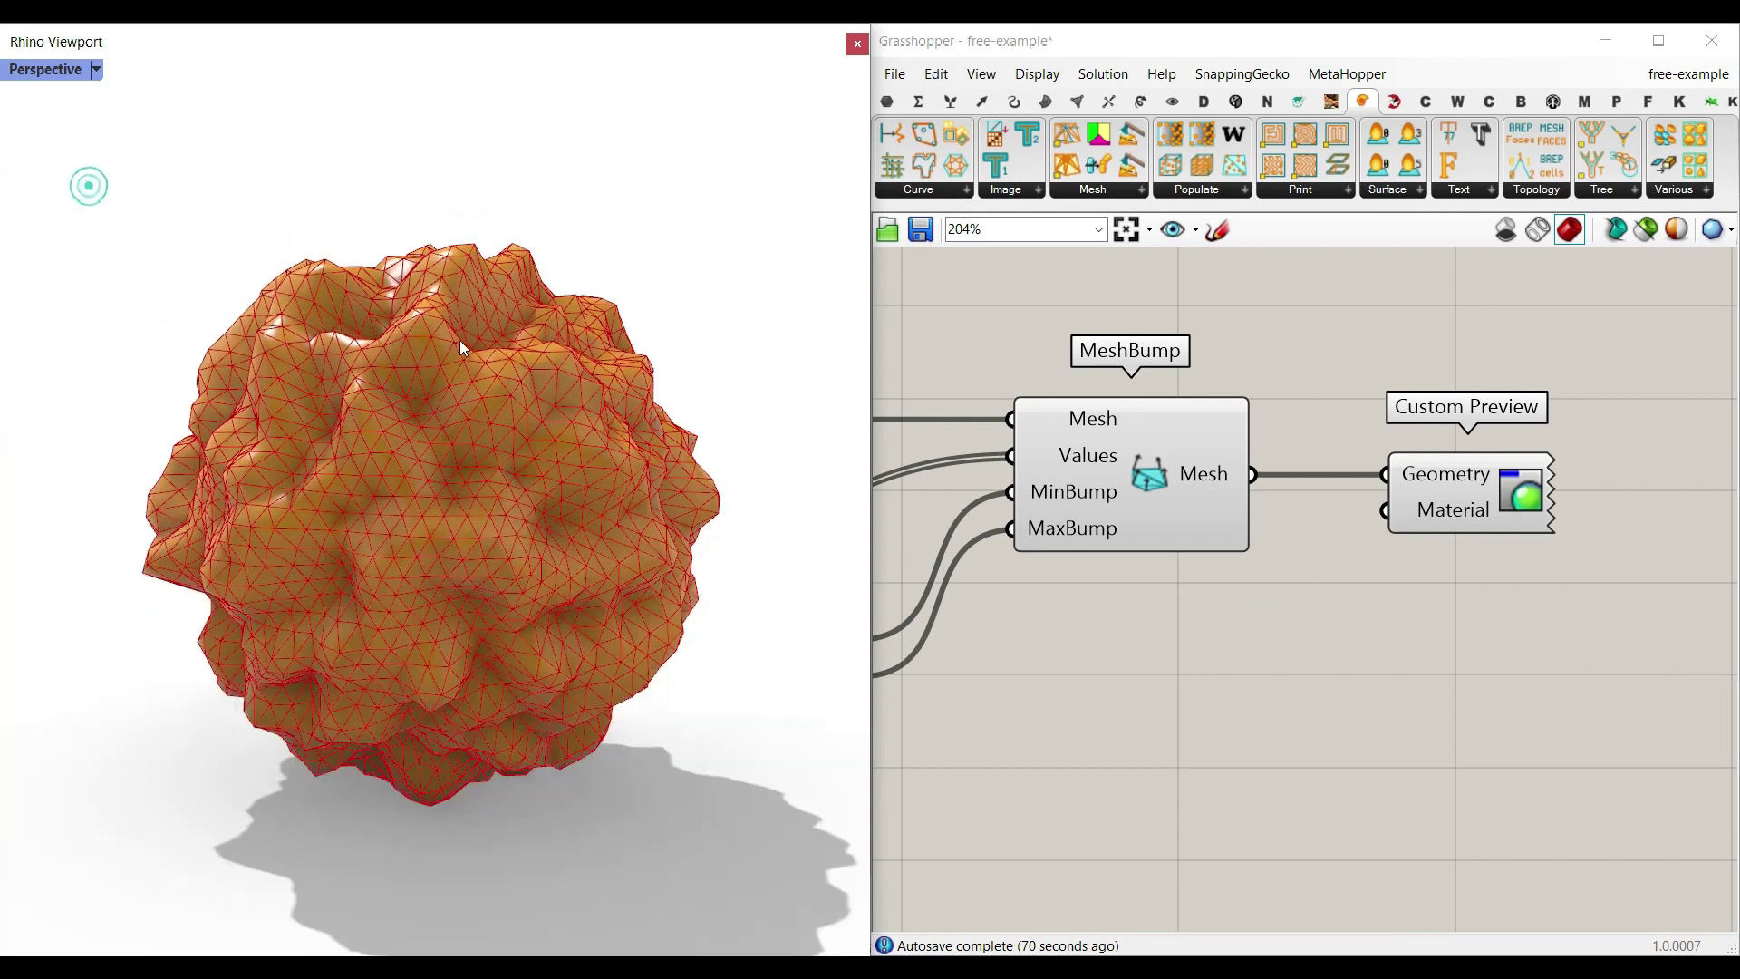
scroll(417, 459, up, 4)
scroll(443, 507, down, 2)
click(1226, 666)
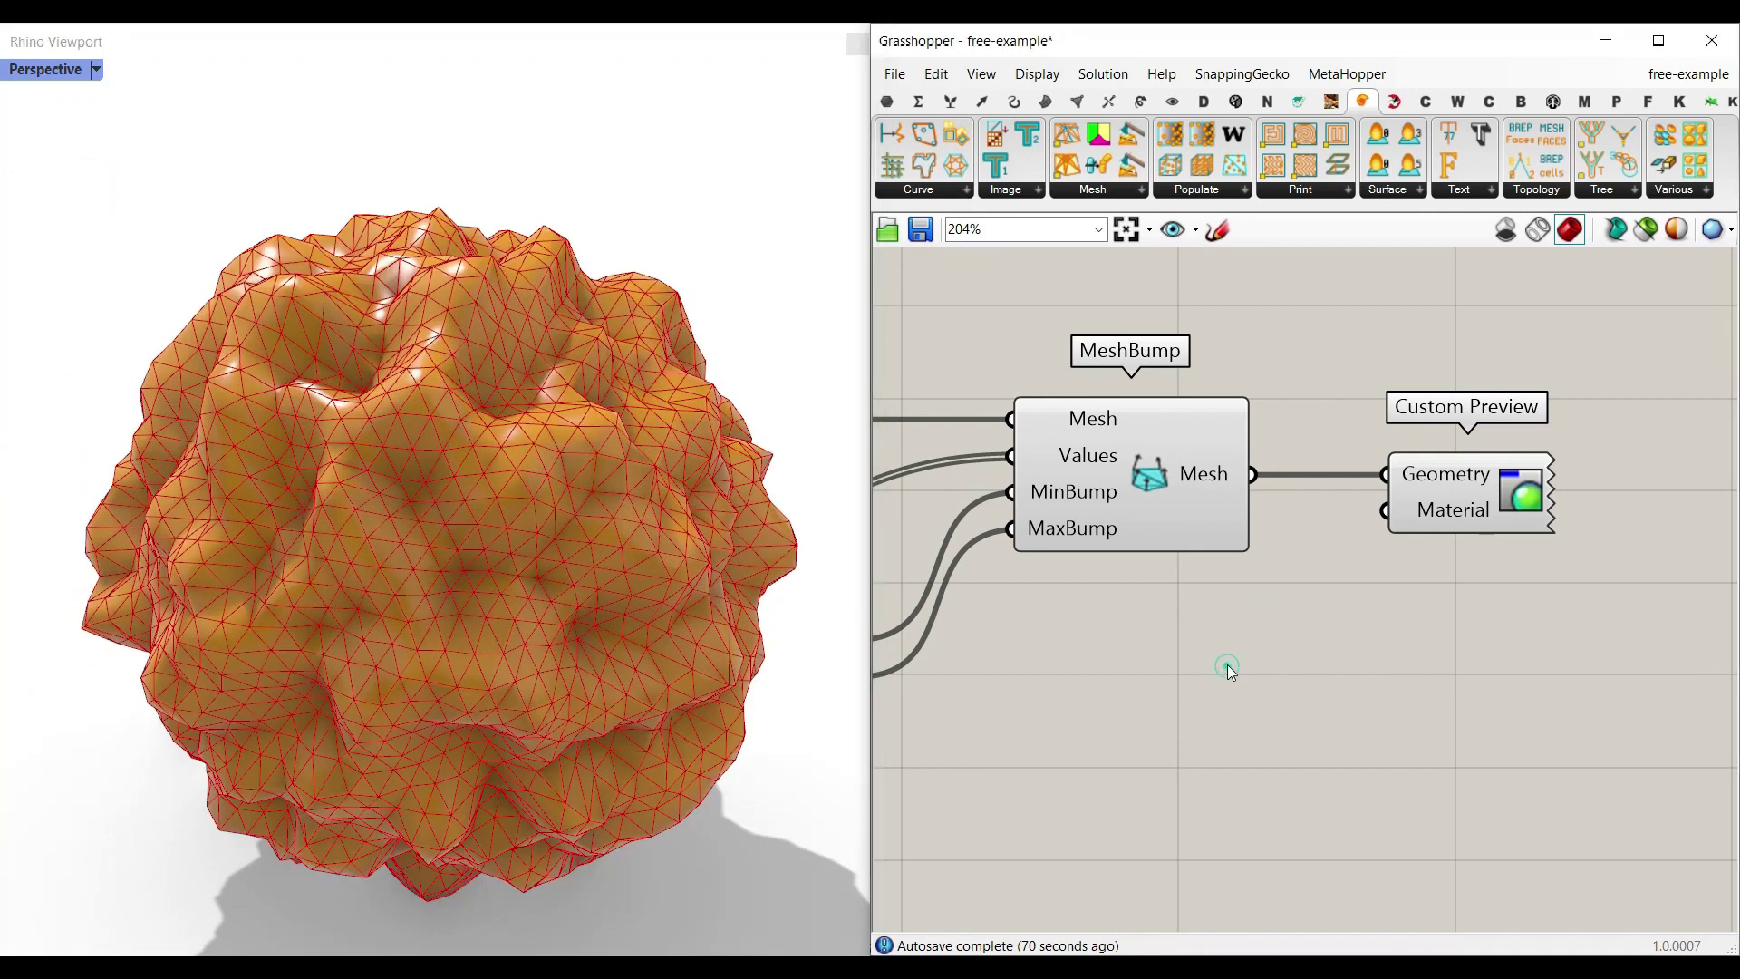
key(ctrl+m)
Step: Try other bump limits for MeshBump, setting MinBump to 7.28 and MaxBump to 0.00
right_drag(1188, 634, 1434, 612)
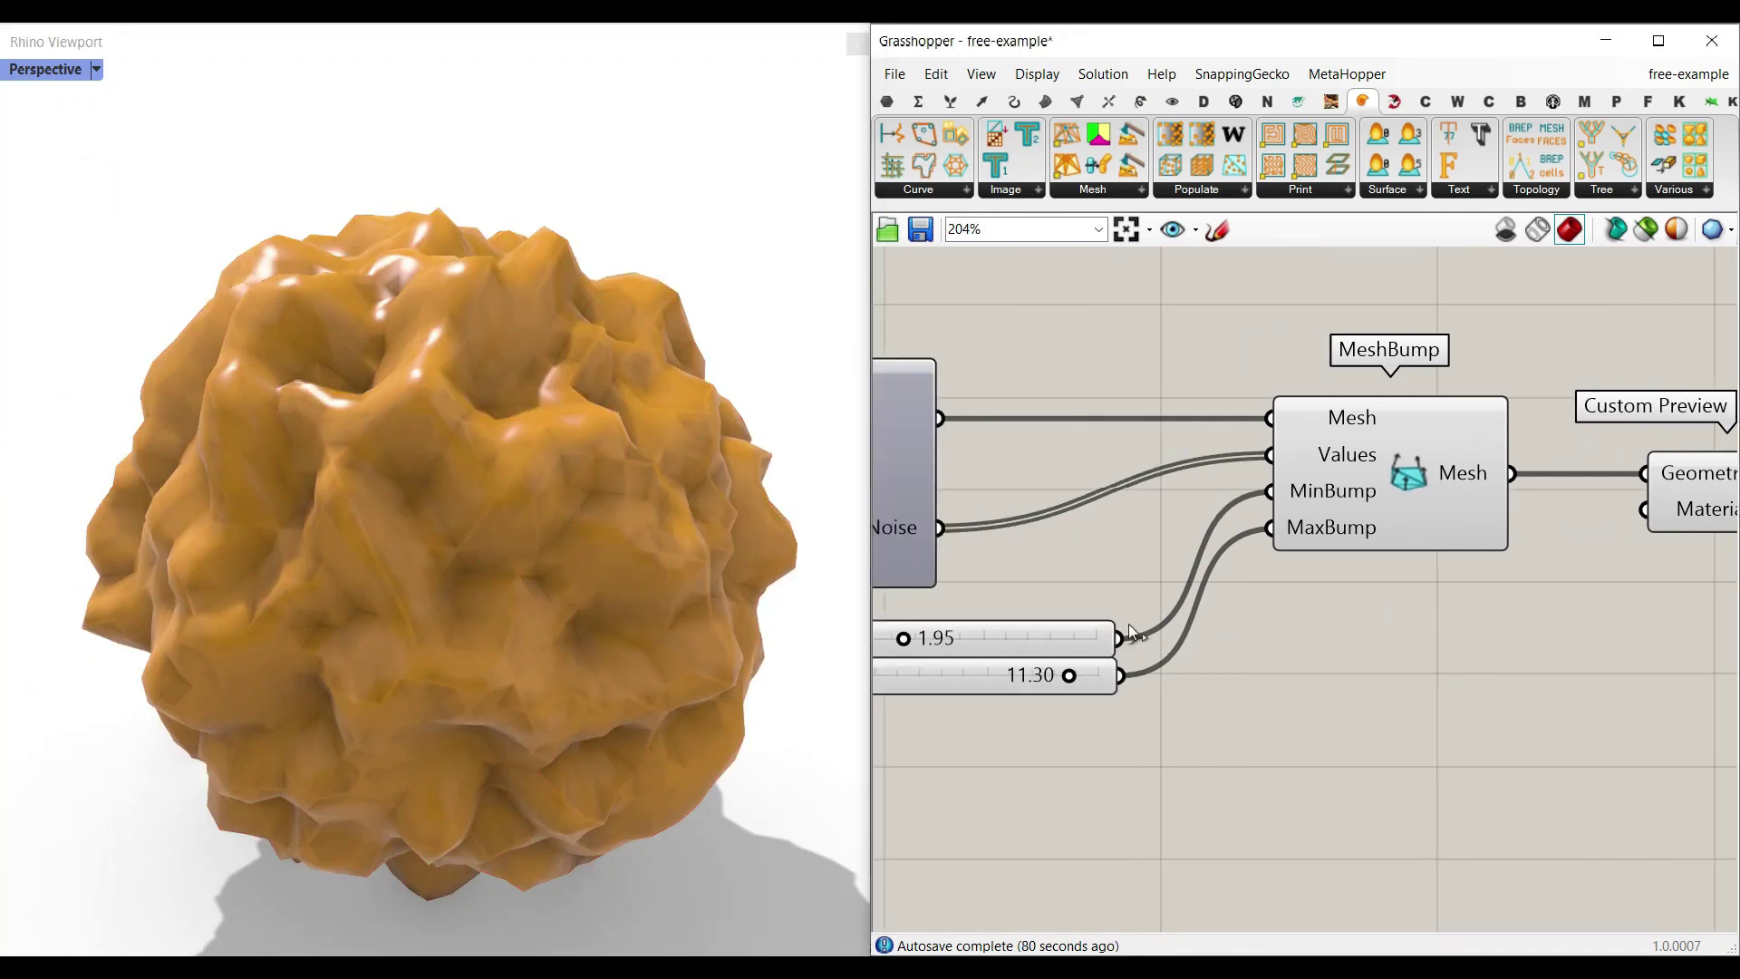
right_drag(1048, 636, 1225, 629)
scroll(1501, 442, up, 1)
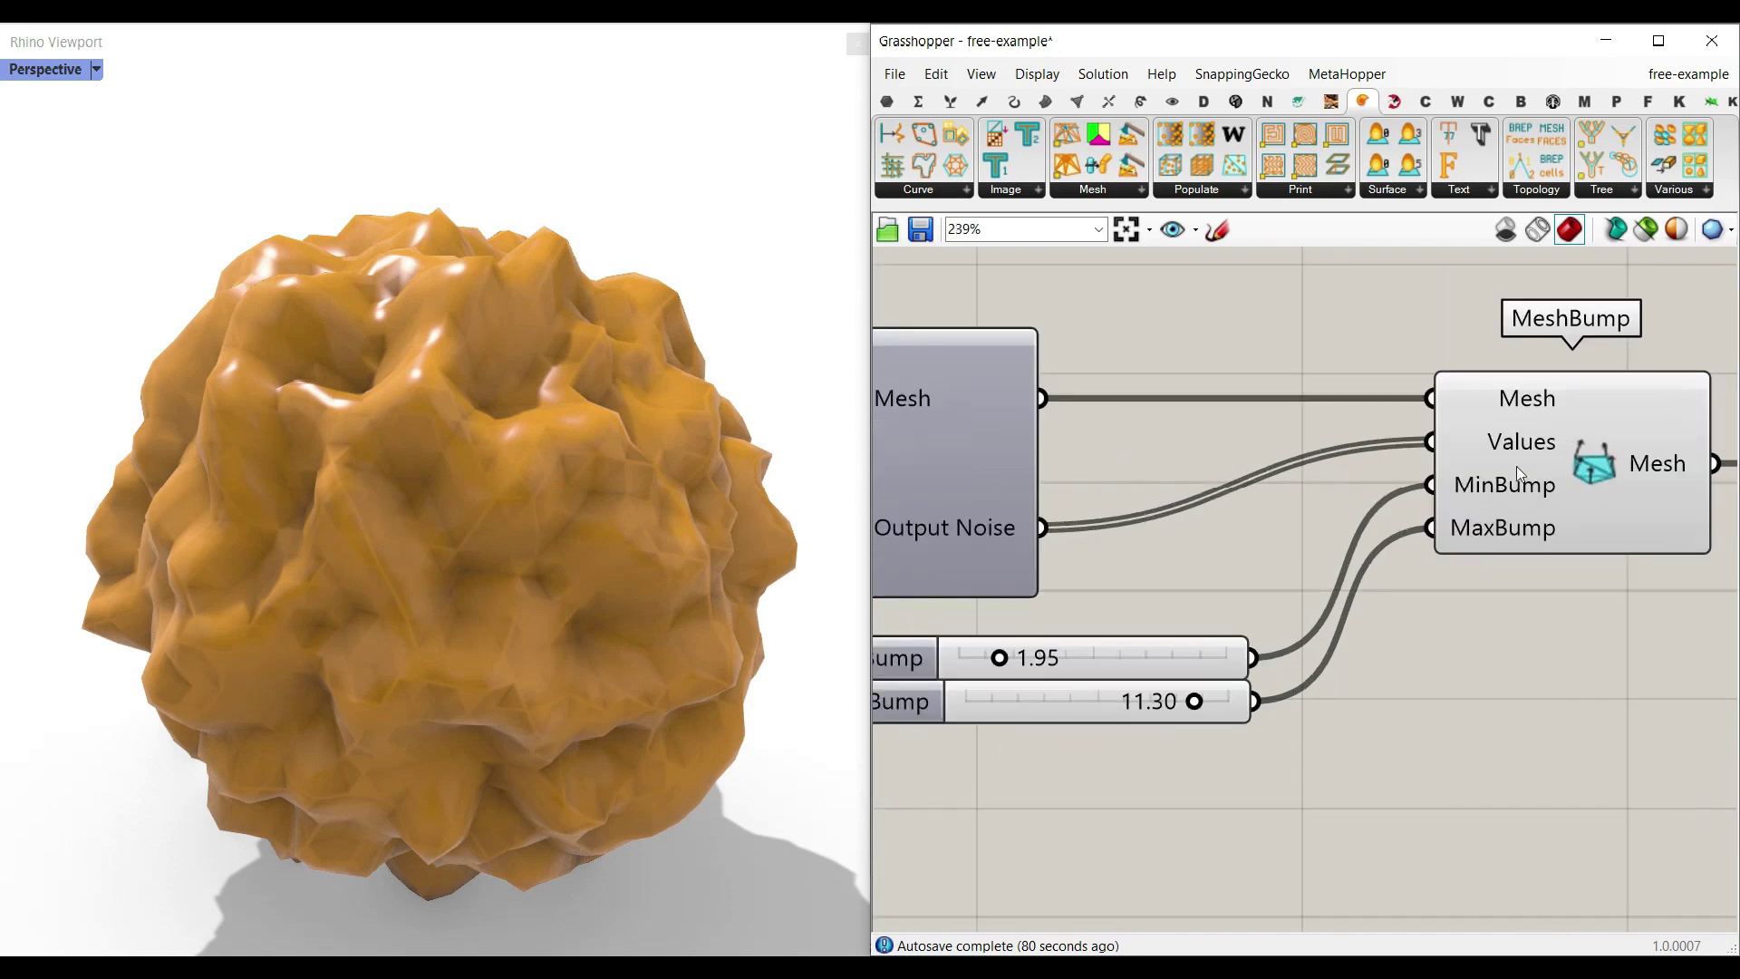
right_drag(940, 405, 1010, 405)
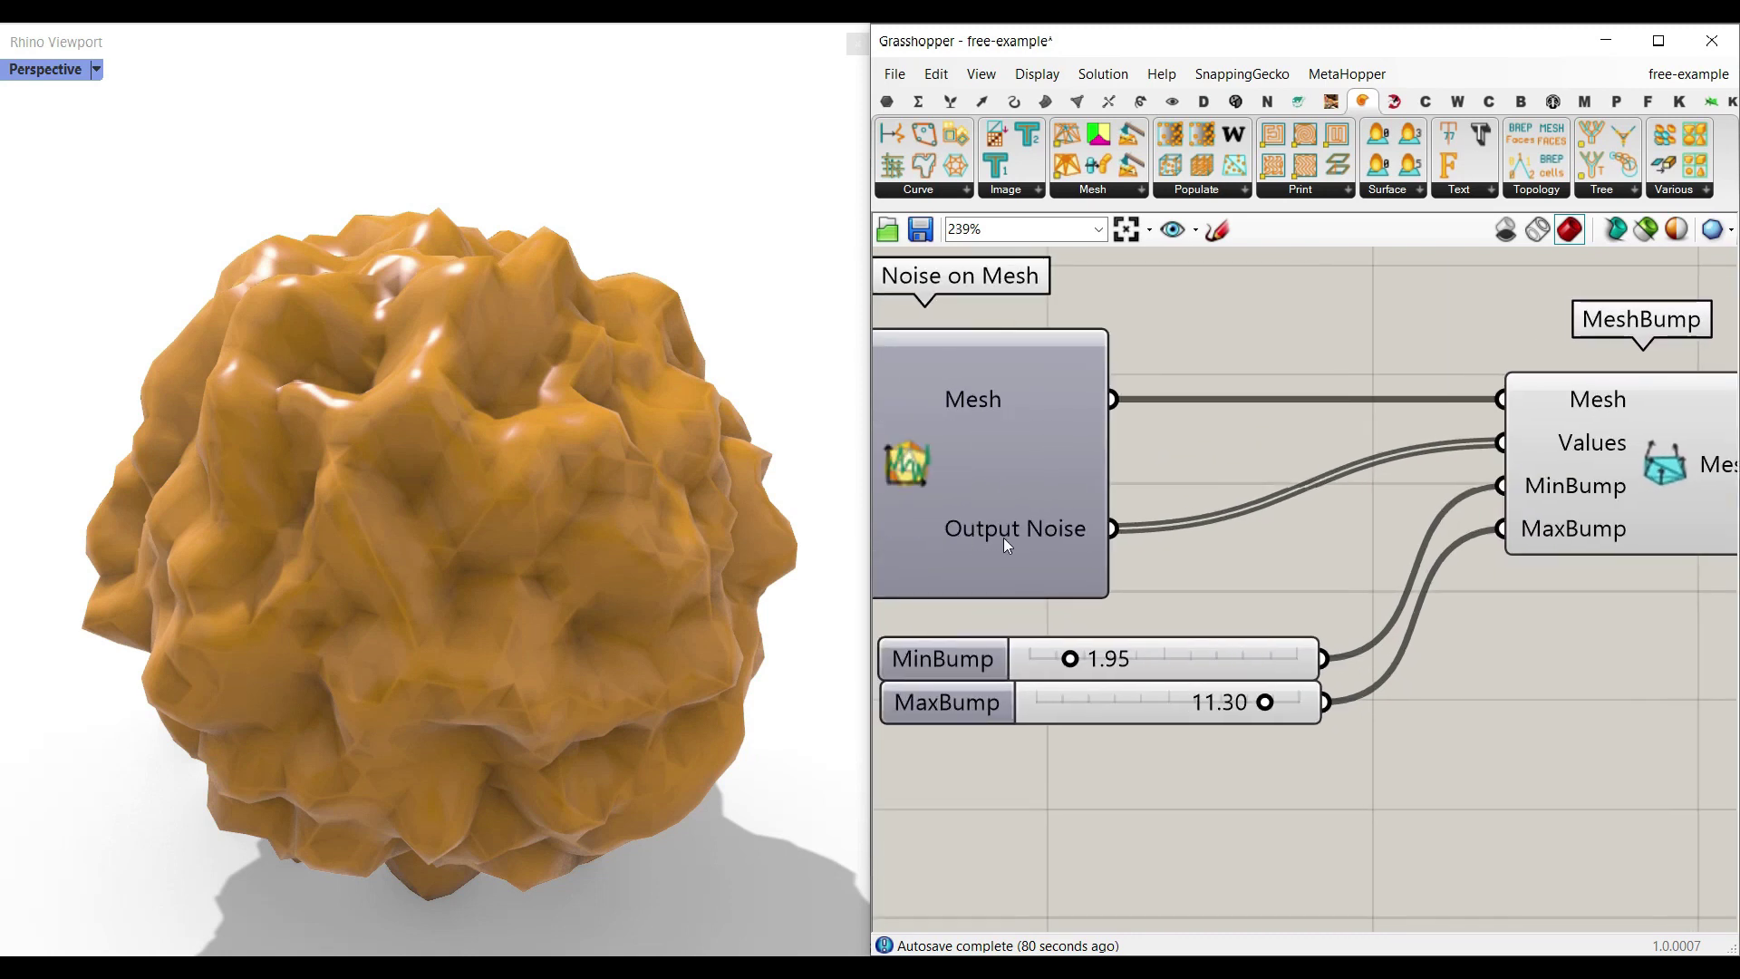
right_drag(1547, 448, 1420, 463)
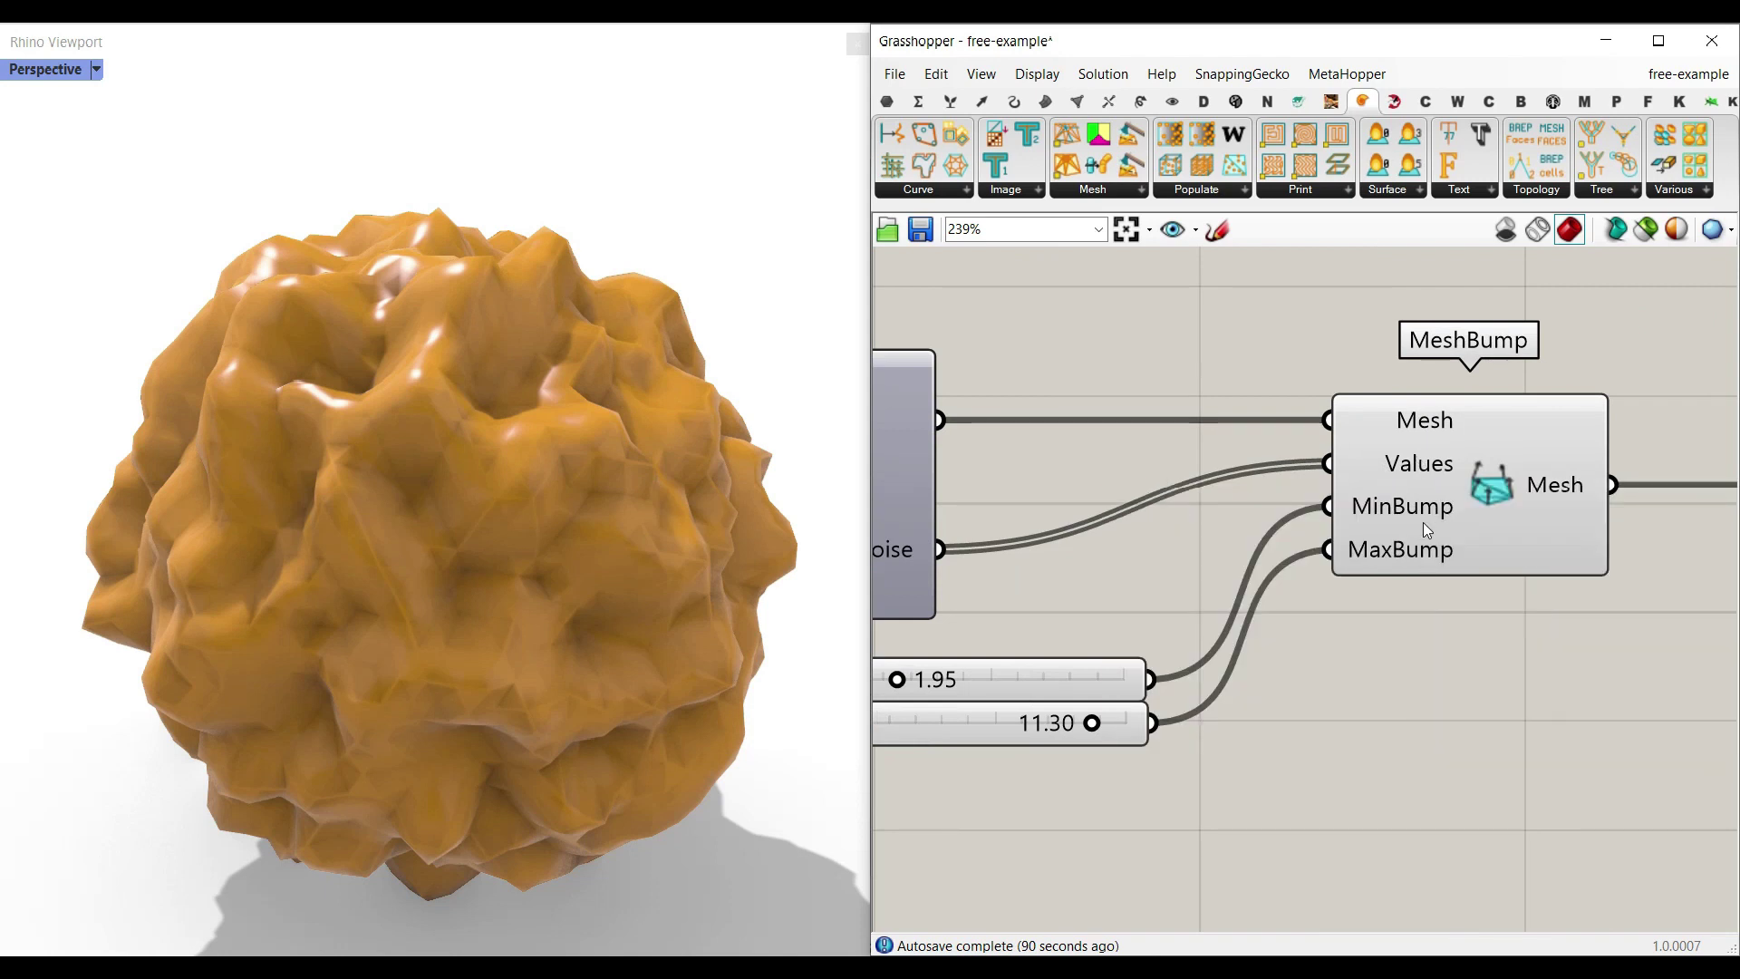
right_drag(1015, 703, 1133, 690)
drag(1014, 667, 959, 671)
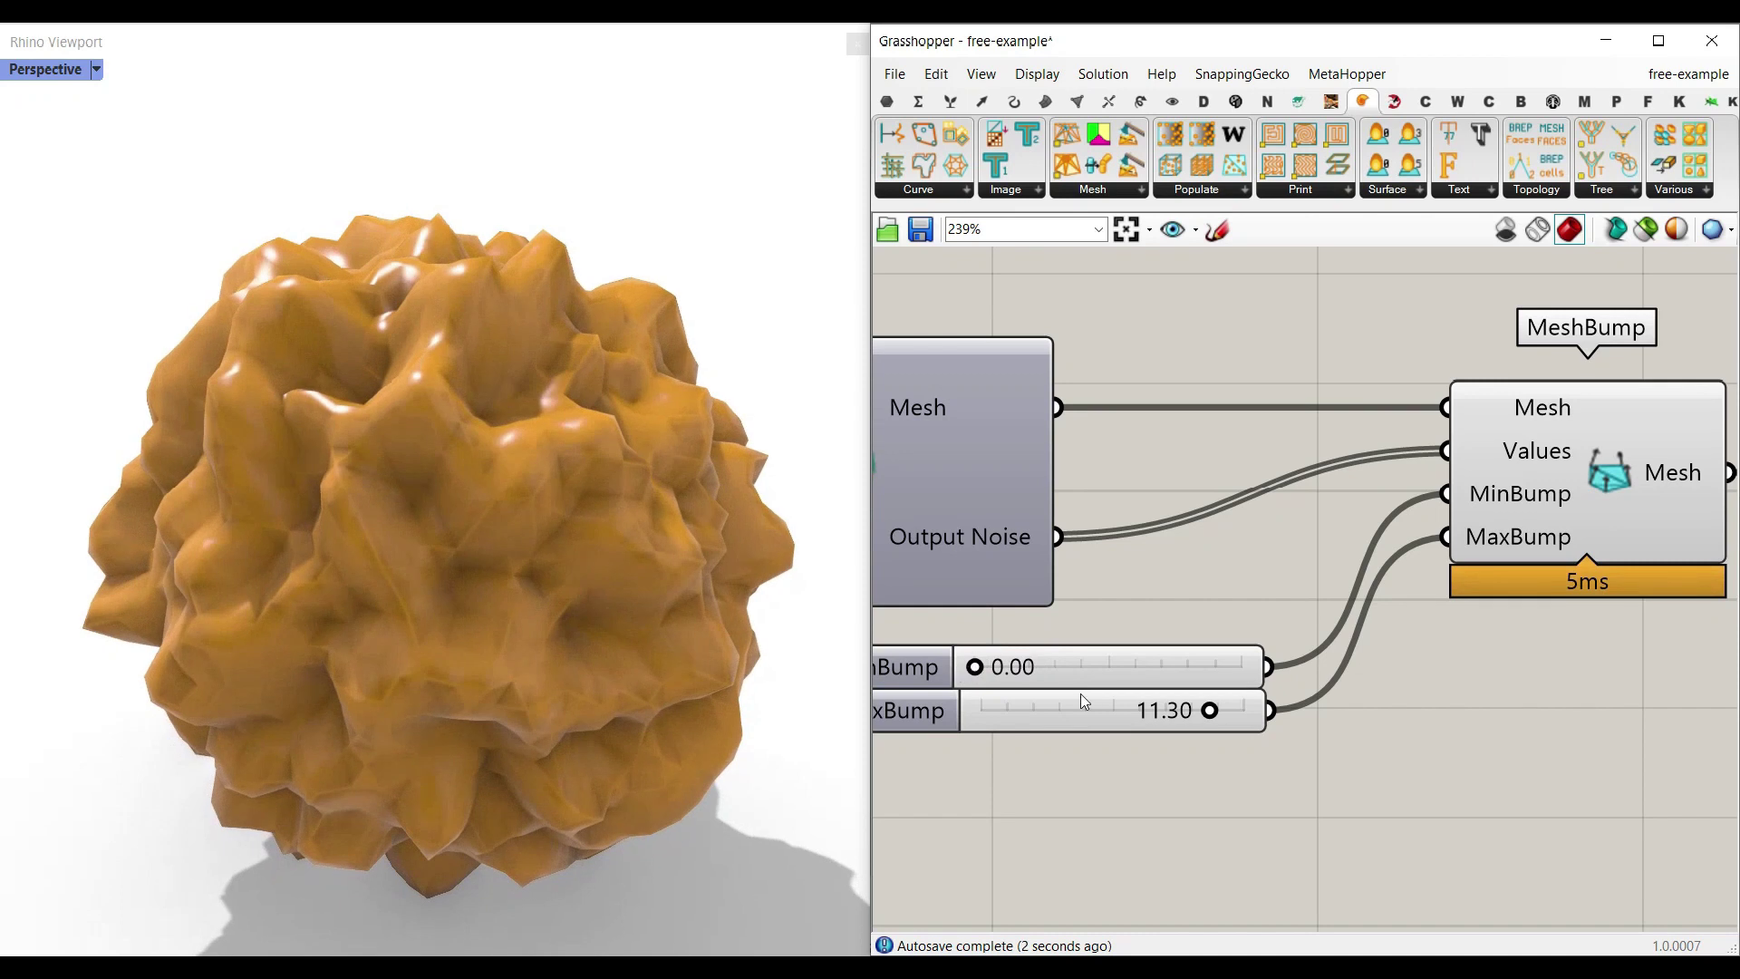
drag(1209, 710, 1156, 712)
drag(974, 667, 982, 712)
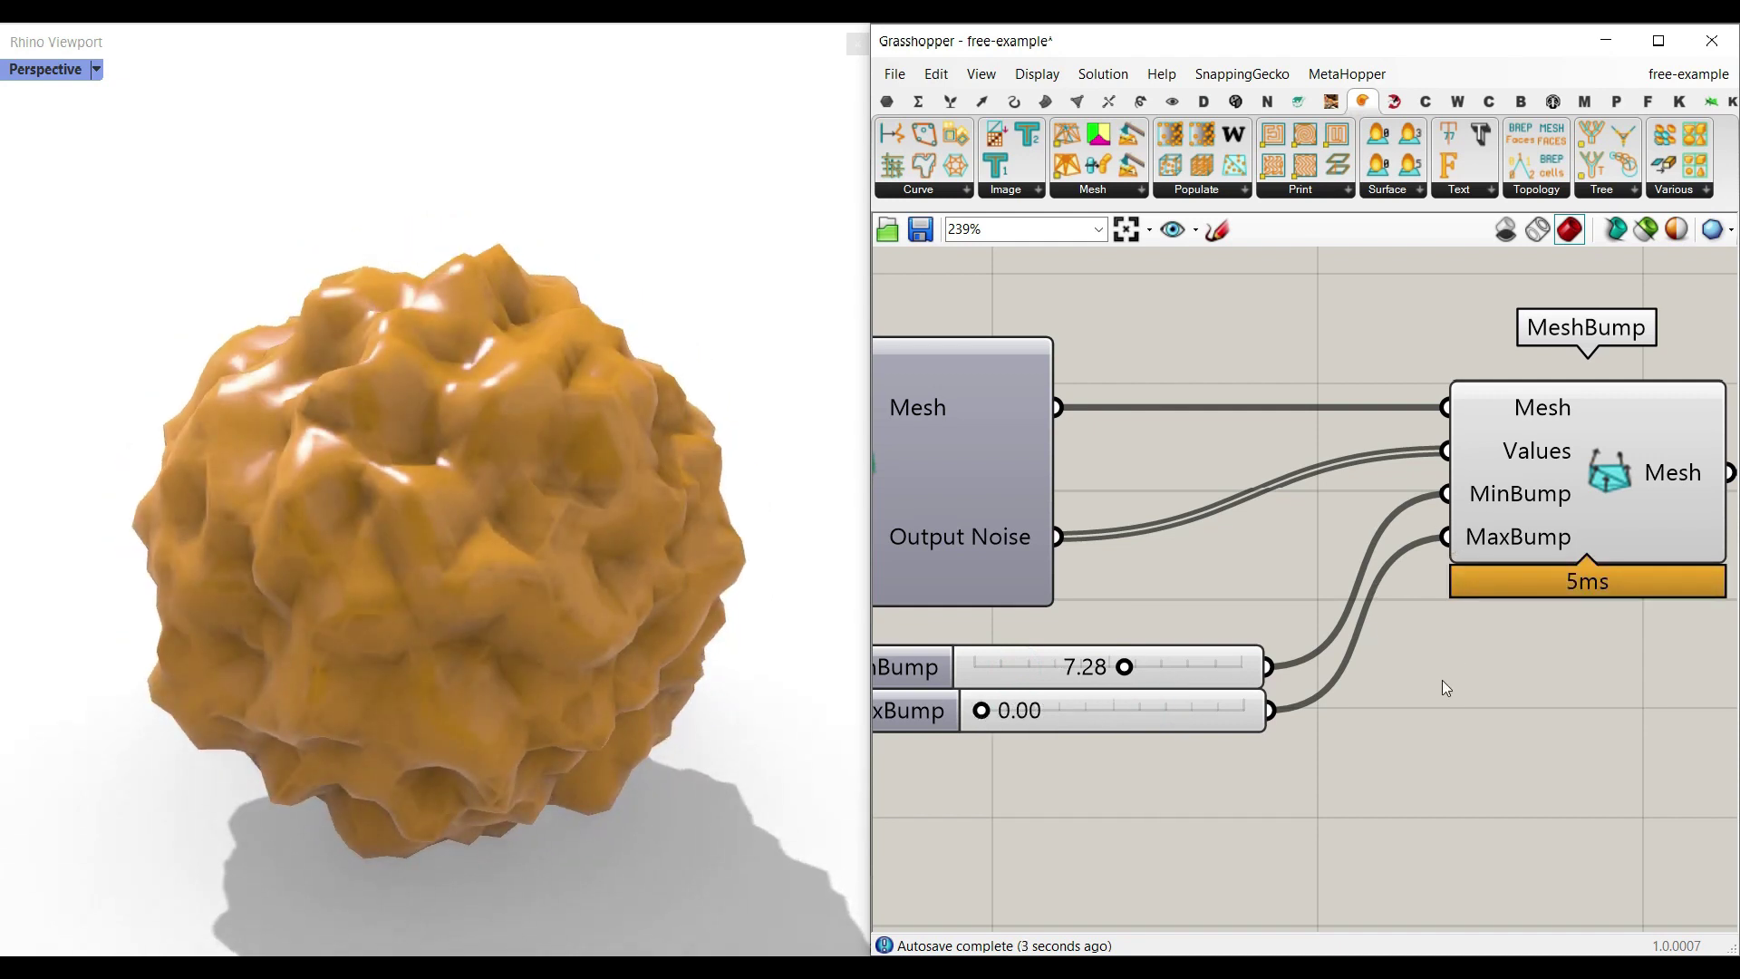
Step: Set the Noise on Mesh inputs to Scale 0.14, Roughness 0.00 and Seed 328
scroll(1319, 652, down, 3)
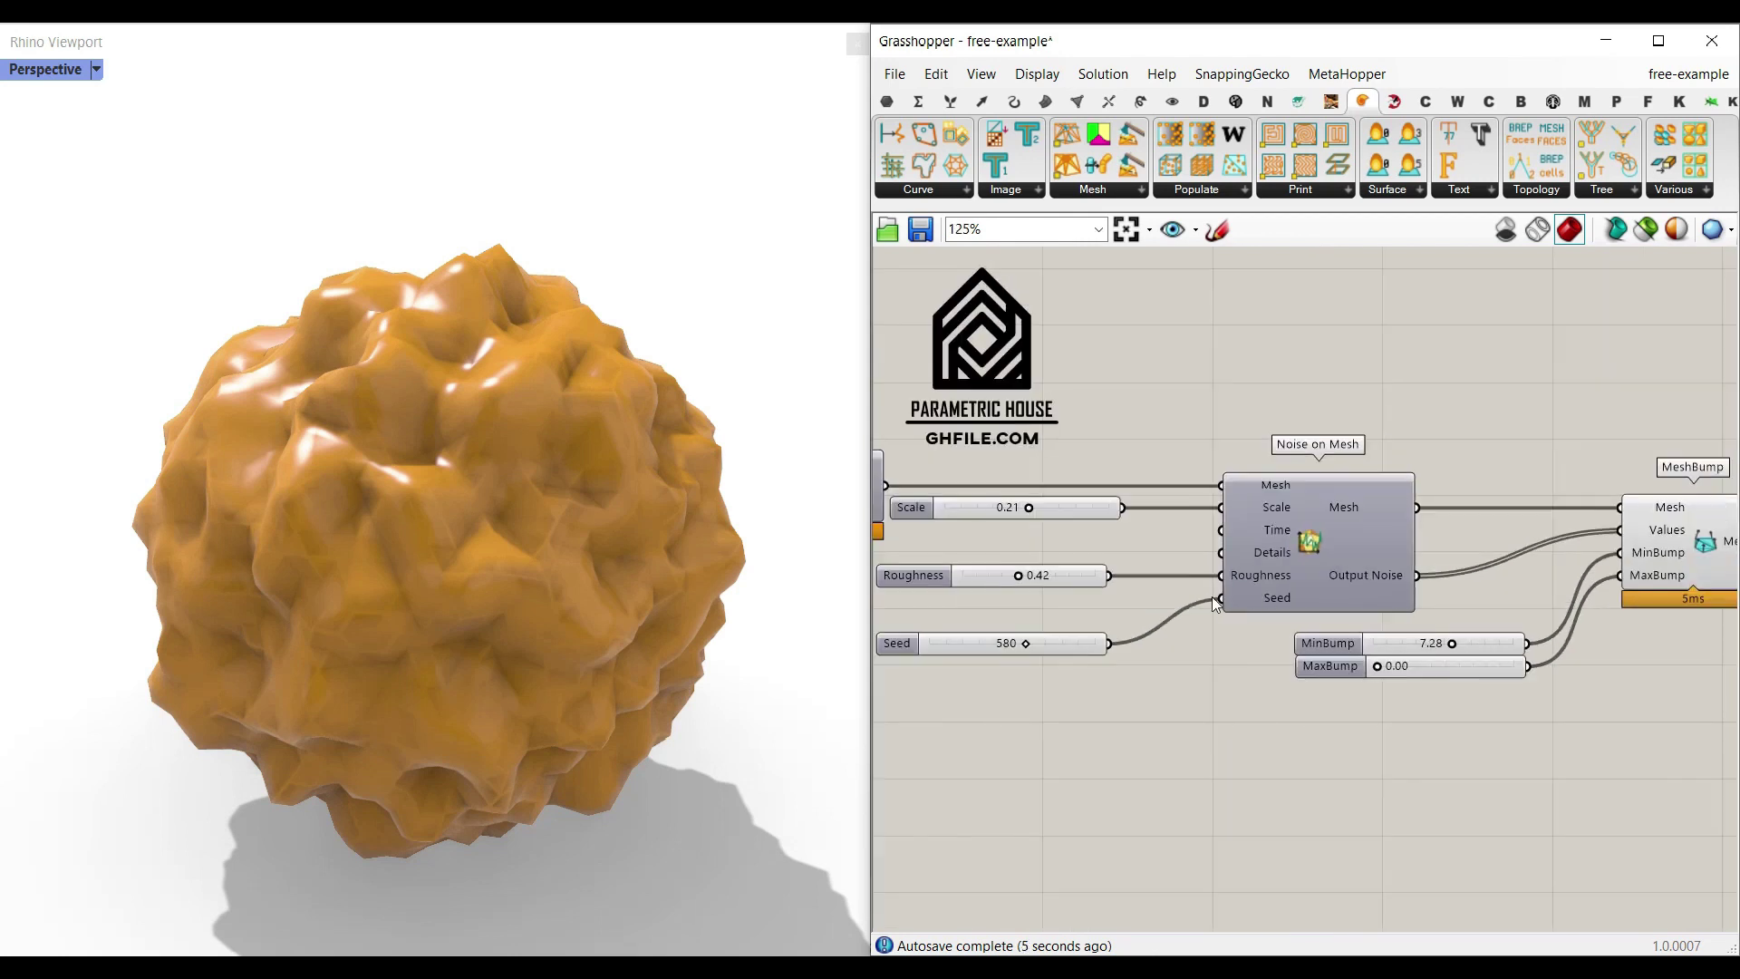
scroll(1120, 501, up, 2)
scroll(1093, 562, up, 1)
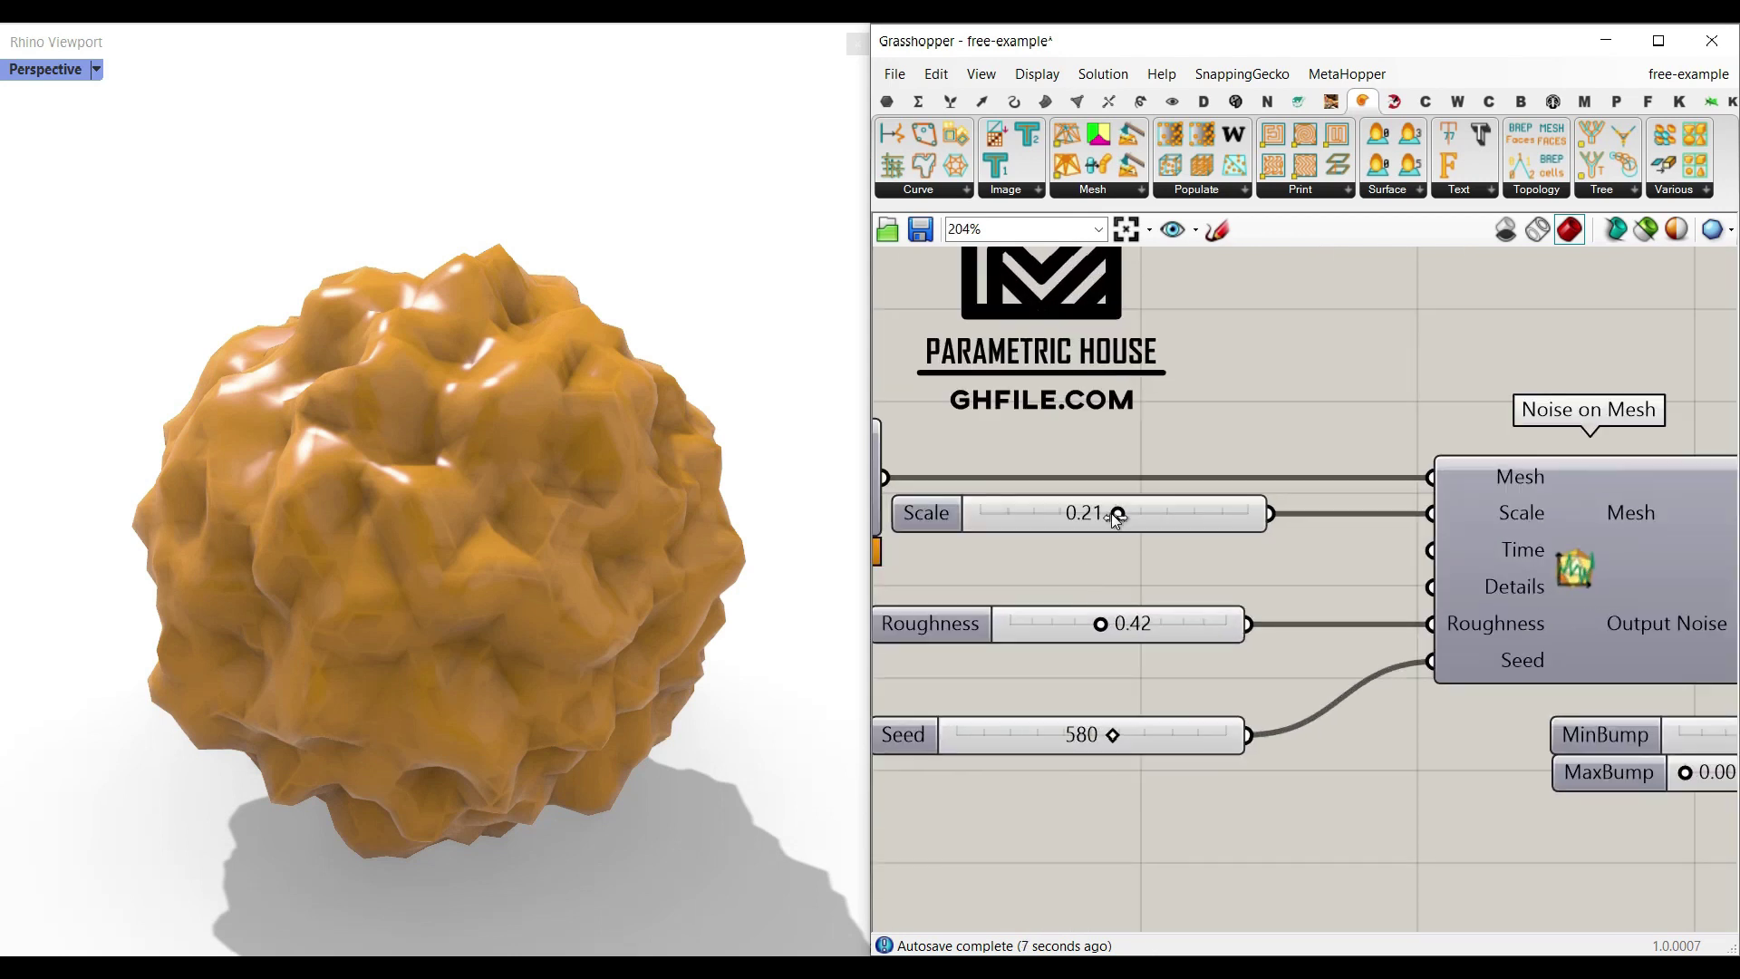
drag(1115, 515, 1065, 513)
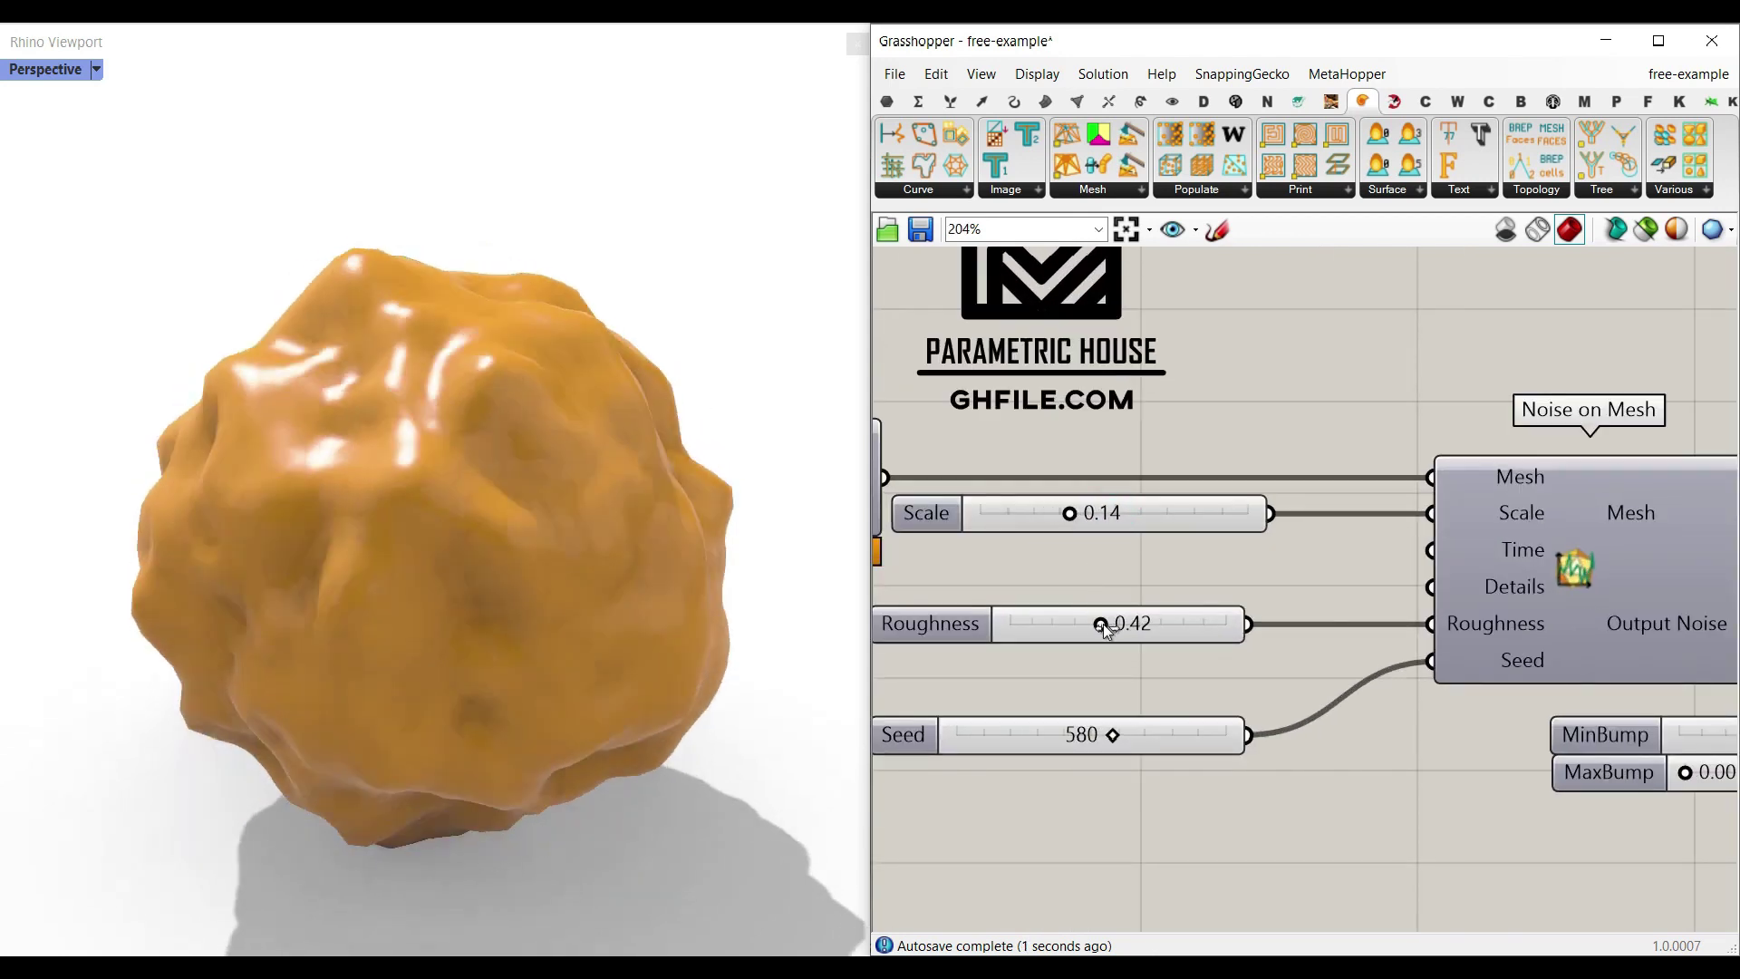
drag(1102, 624, 1006, 623)
drag(1114, 736, 1060, 731)
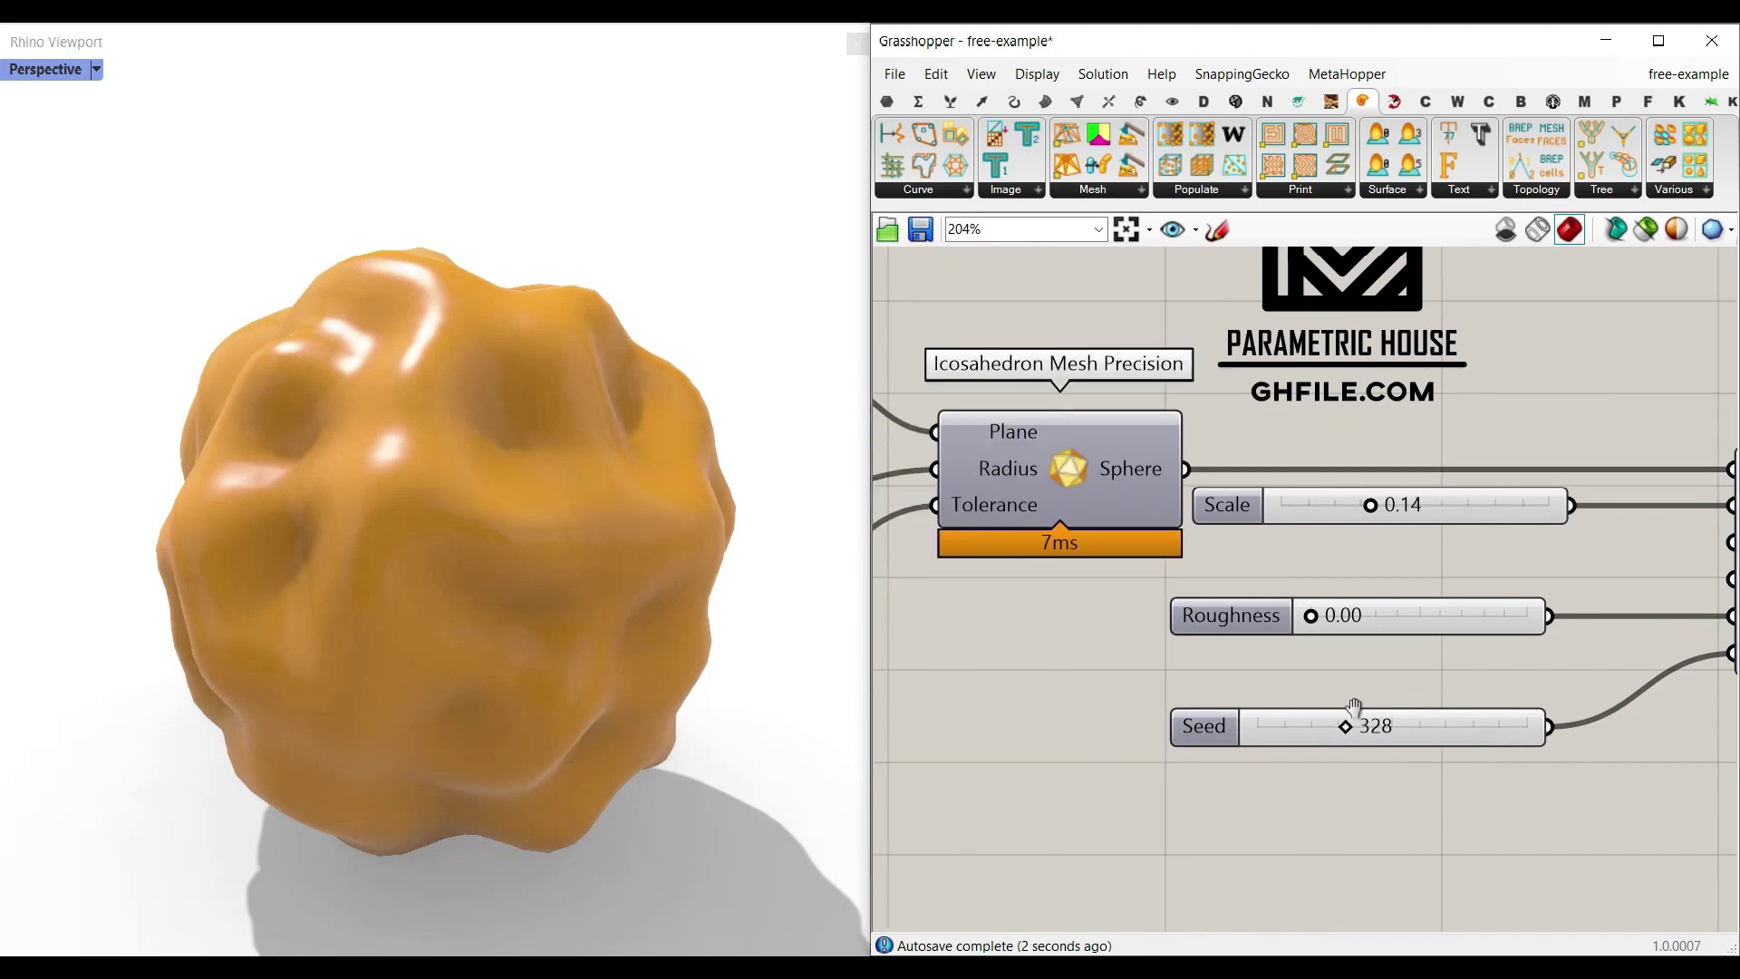
Step: Increase the icosahedron sphere's Radius slightly and lower its Tolerance for a finer mesh
scroll(1040, 604, down, 3)
scroll(1021, 585, up, 4)
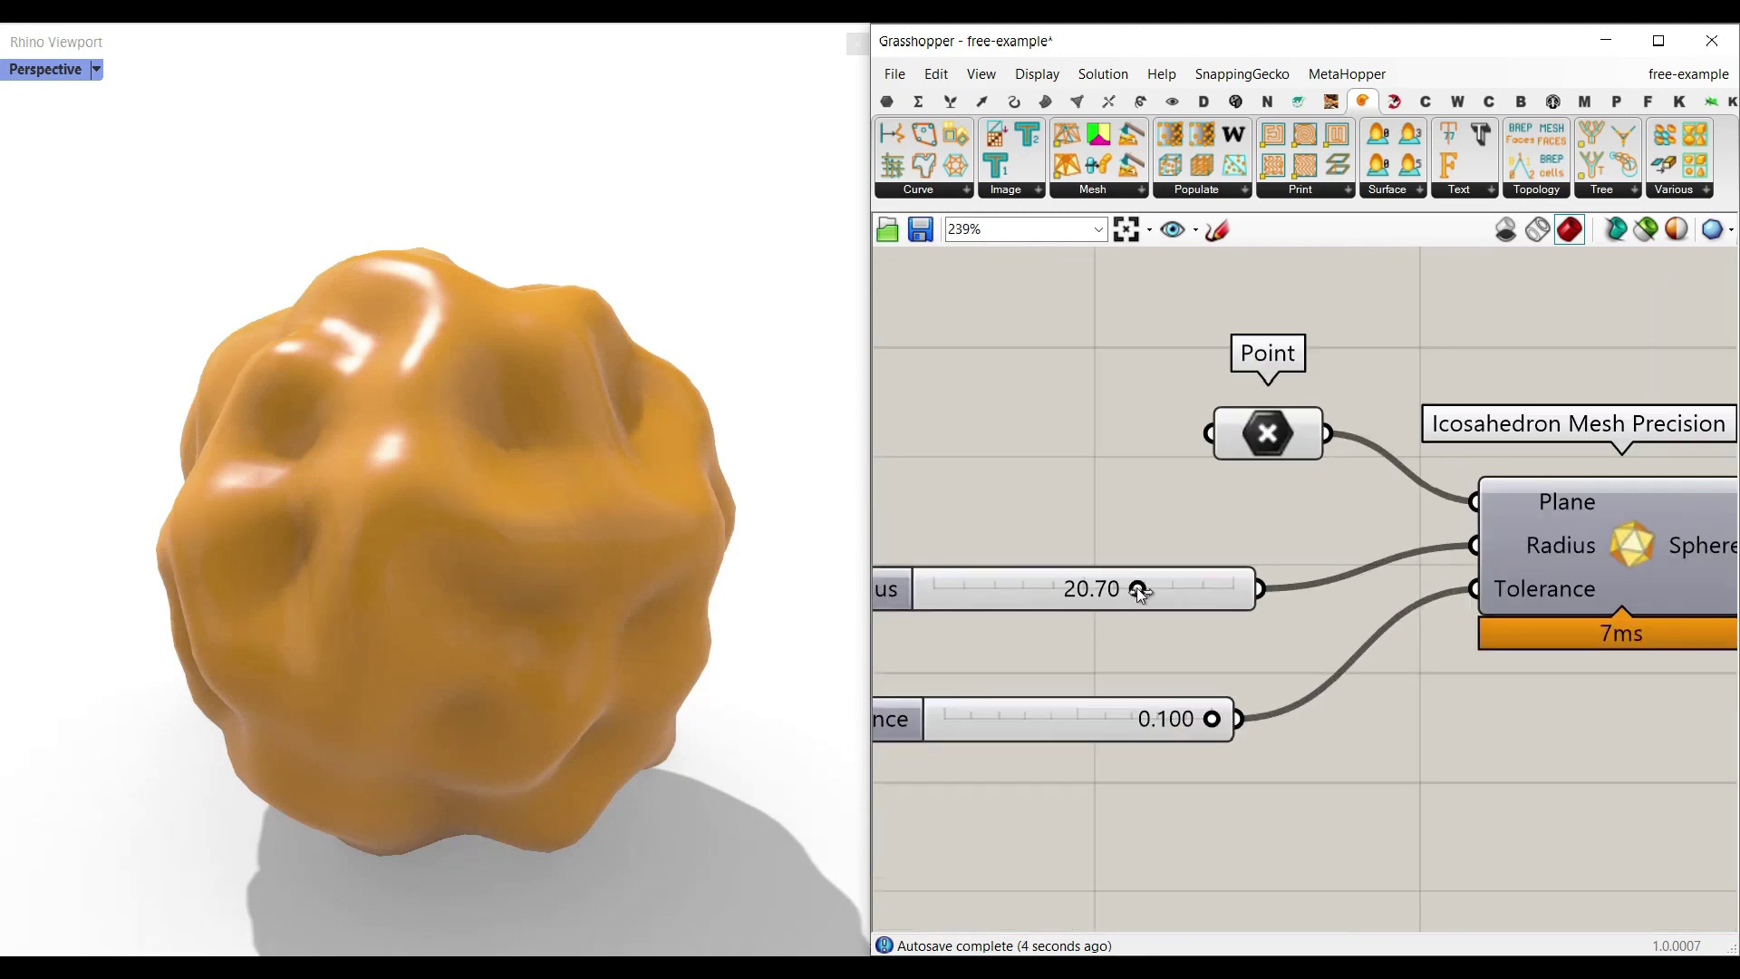
mouse_move(1140, 593)
mouse_down()
mouse_move(1201, 592)
mouse_move(1149, 591)
mouse_move(1167, 590)
mouse_up()
drag(1212, 721, 972, 719)
right_drag(519, 448, 555, 532)
Step: Set the noise Scale to 0.15 and Roughness to 0.00, and adjust the Seed slightly
scroll(1221, 625, down, 5)
scroll(1326, 632, up, 4)
drag(1111, 567, 1120, 562)
drag(1053, 676, 1000, 671)
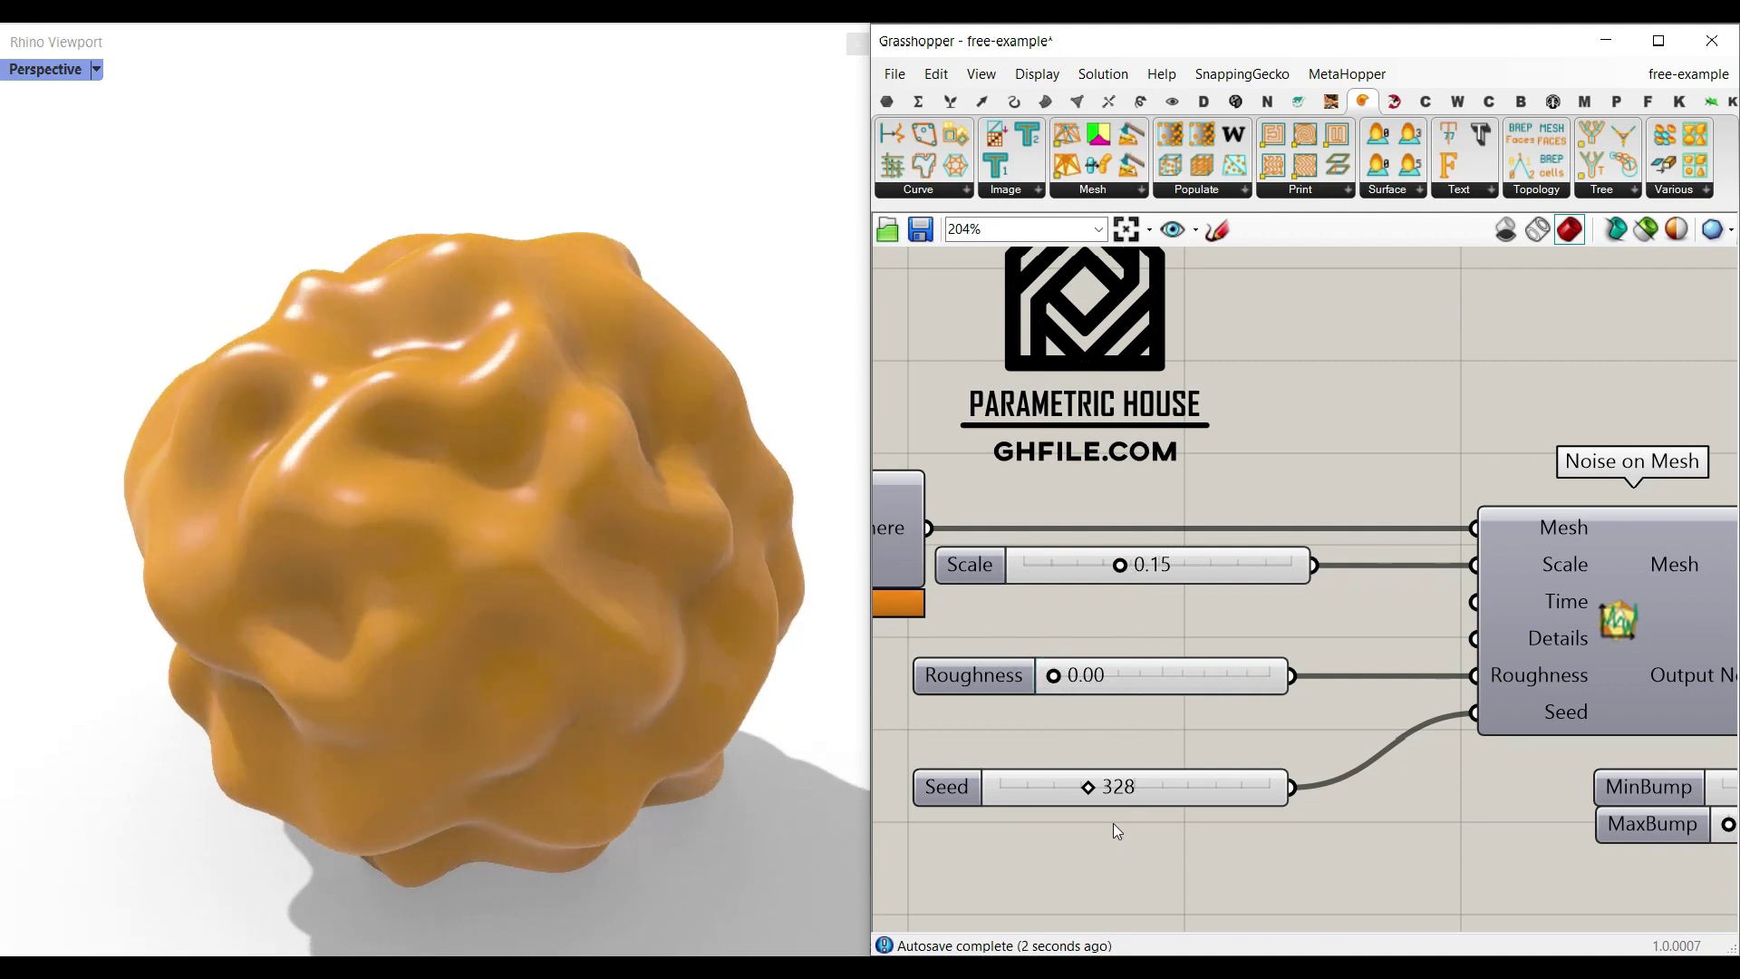
mouse_move(1107, 781)
mouse_down()
mouse_move(1205, 778)
mouse_move(1120, 775)
mouse_up()
Step: Lower the MinBump value and set MaxBump to 10.71 for the MeshBump component
scroll(1126, 666, down, 5)
right_drag(1654, 651, 1411, 634)
scroll(1479, 625, up, 3)
scroll(1000, 779, up, 3)
drag(911, 797, 903, 745)
drag(1116, 797, 1158, 795)
scroll(1157, 794, down, 3)
scroll(1111, 726, up, 3)
drag(1107, 719, 1118, 714)
scroll(1265, 611, down, 3)
scroll(1265, 611, up, 3)
Step: Bake the MeshBump output mesh and switch the Perspective viewport to Shaded display
right_click(1415, 548)
click(1441, 583)
click(1450, 803)
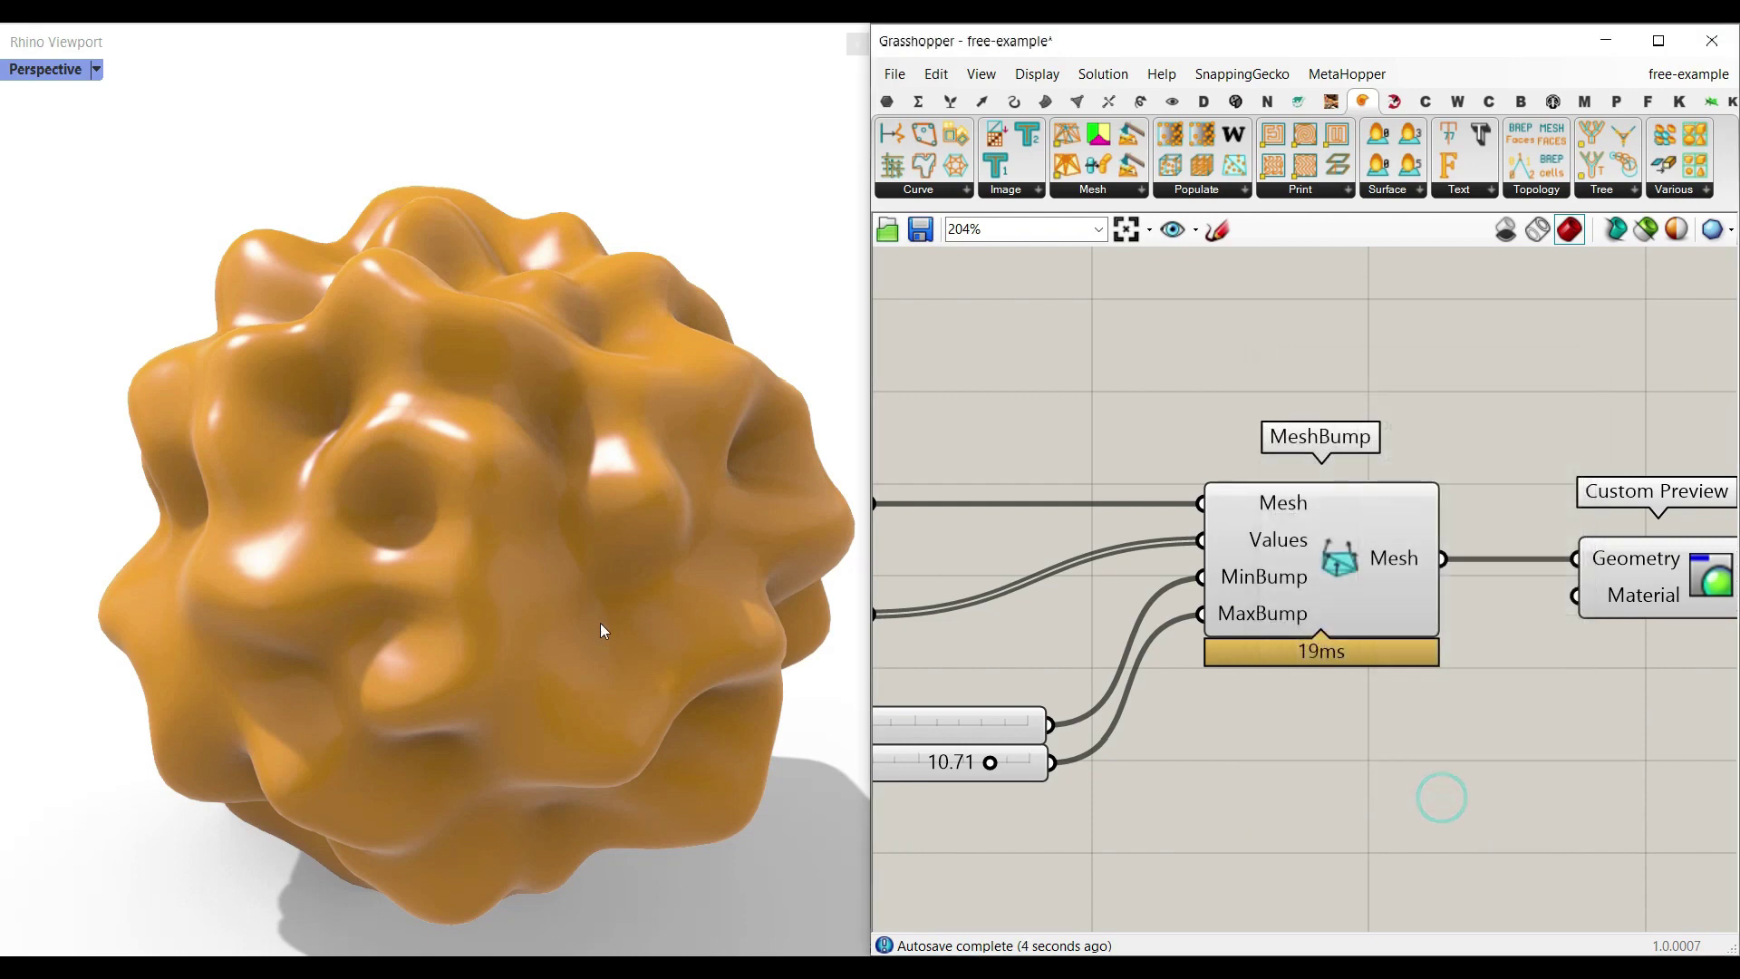
click(95, 69)
click(107, 165)
scroll(416, 487, up, 5)
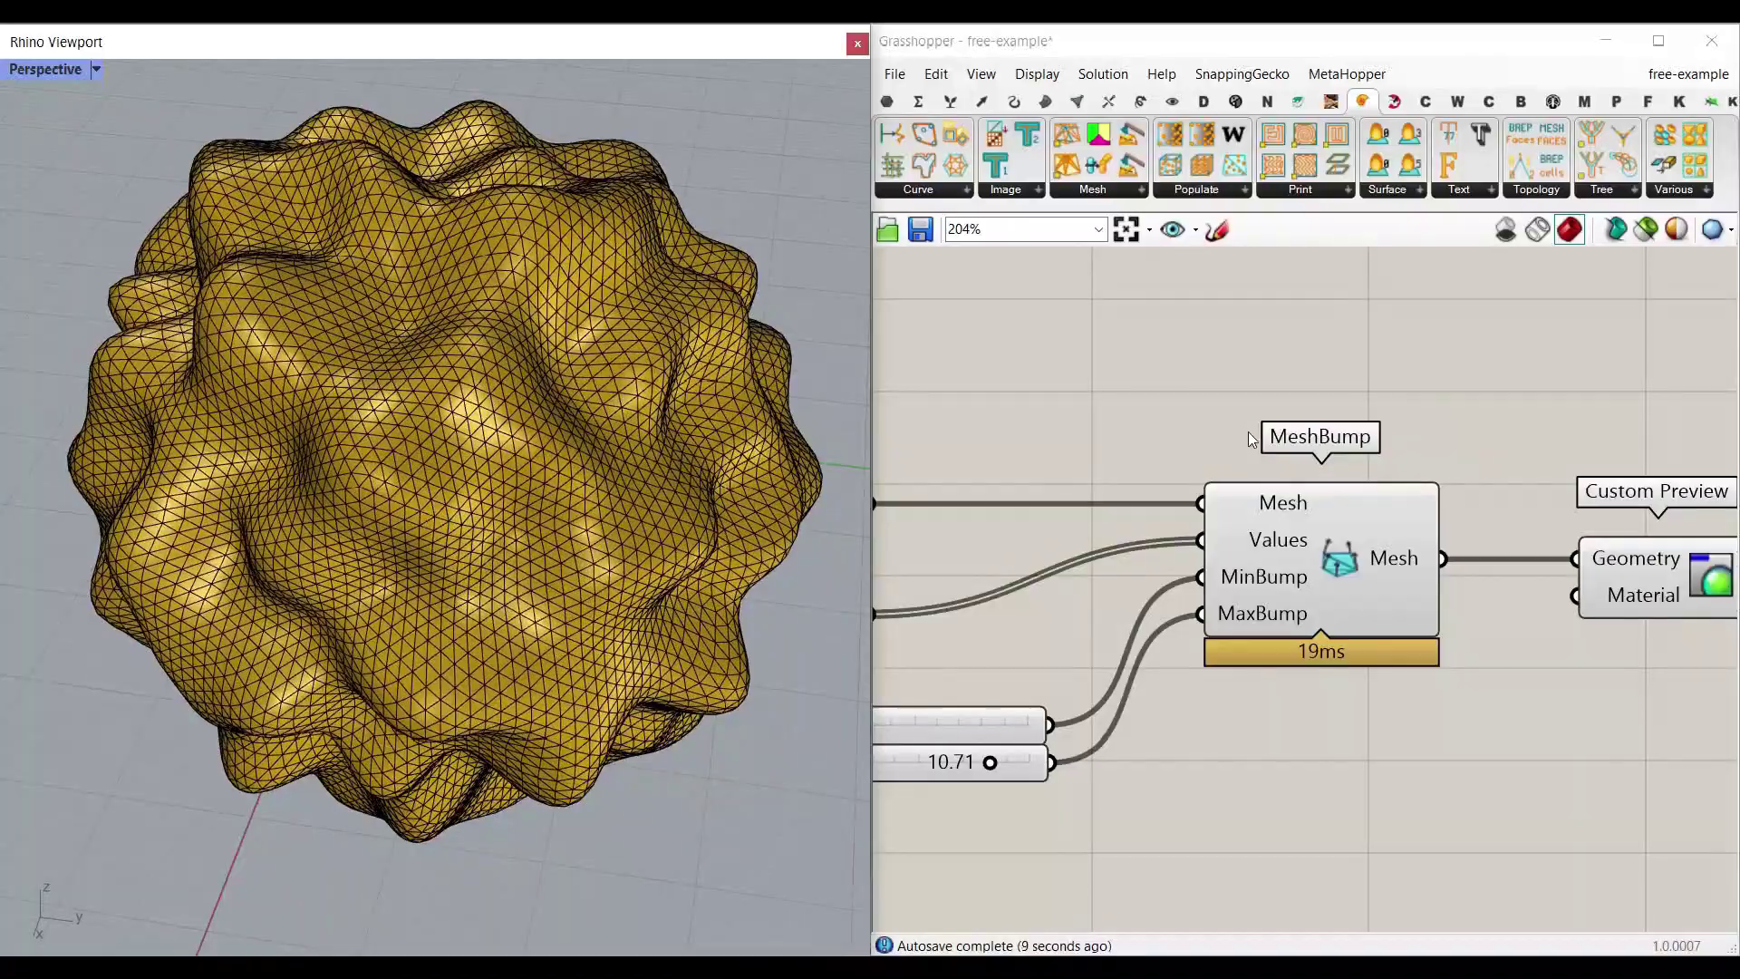